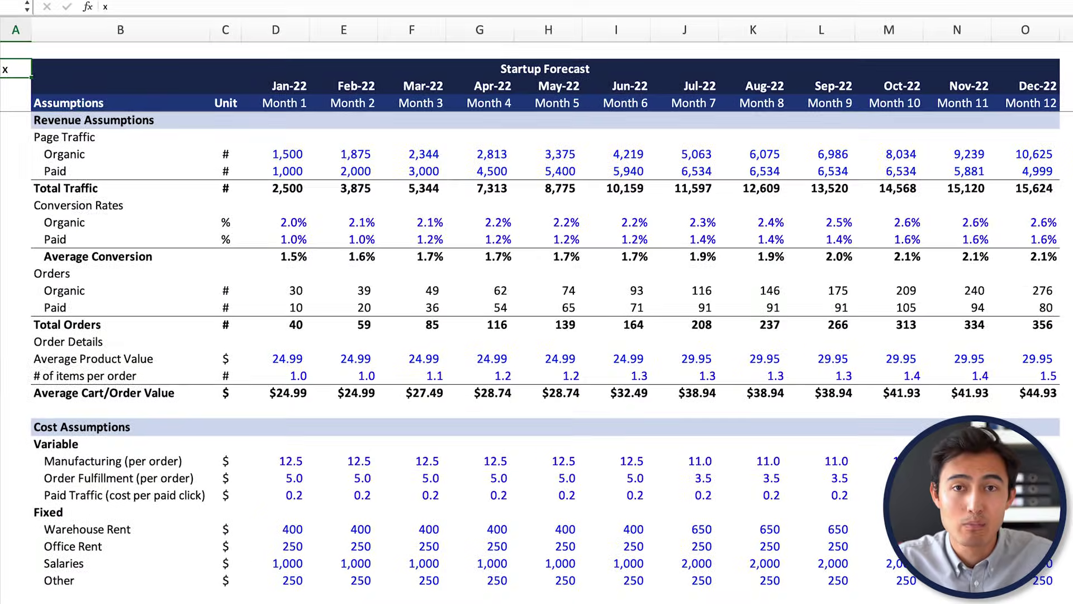
pyautogui.press('super+Down')
pyautogui.press('super+Down')
pyautogui.press('super+Down')
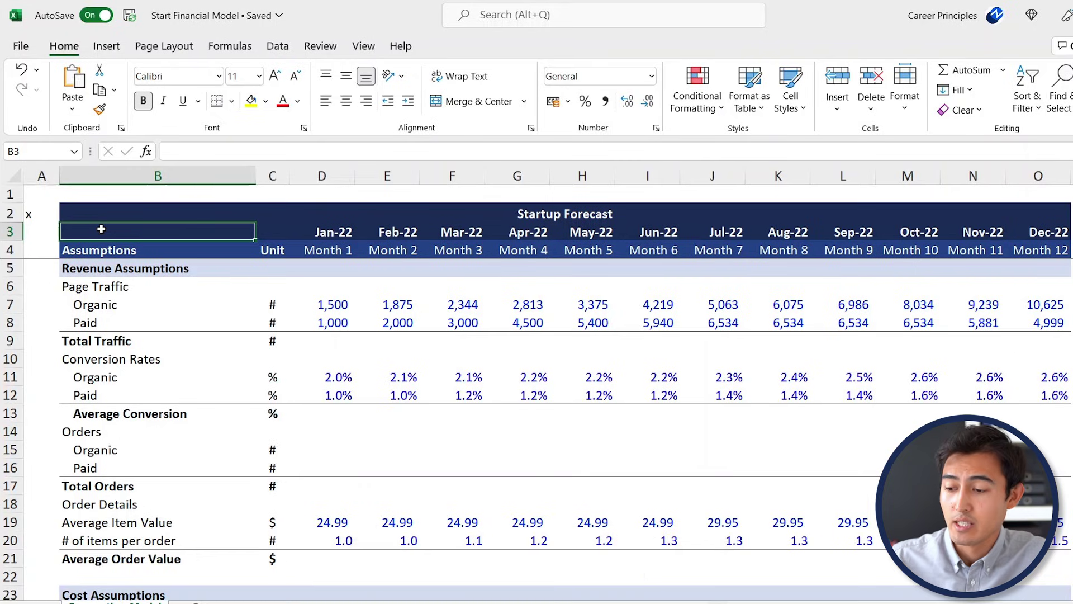
pyautogui.press('Down')
pyautogui.press('Right')
pyautogui.press('Right')
pyautogui.hotkey('ctrl', 'shift', 'Right')
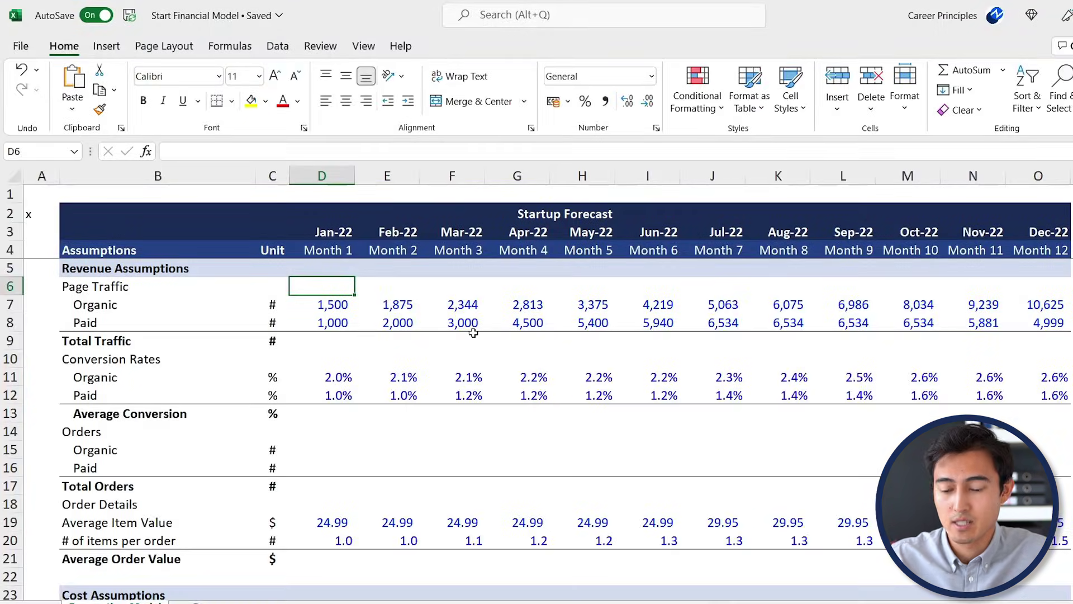
# Examine the organic and paid page traffic rows and the Total Traffic row in the revenue assumptions
pyautogui.press('Left')
pyautogui.press('Left')
pyautogui.press('Down')
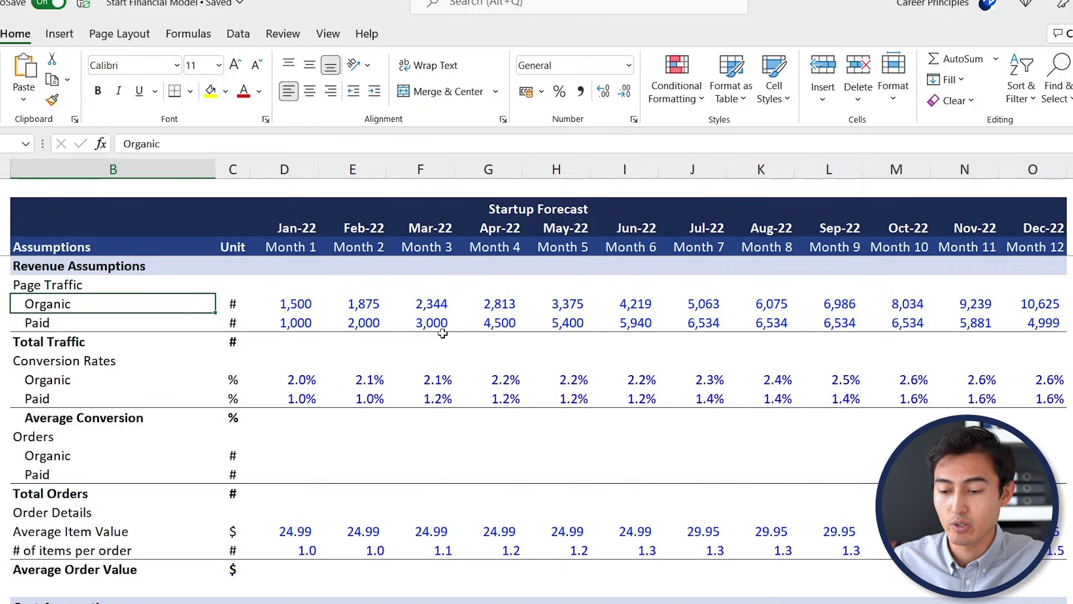
pyautogui.press('Down')
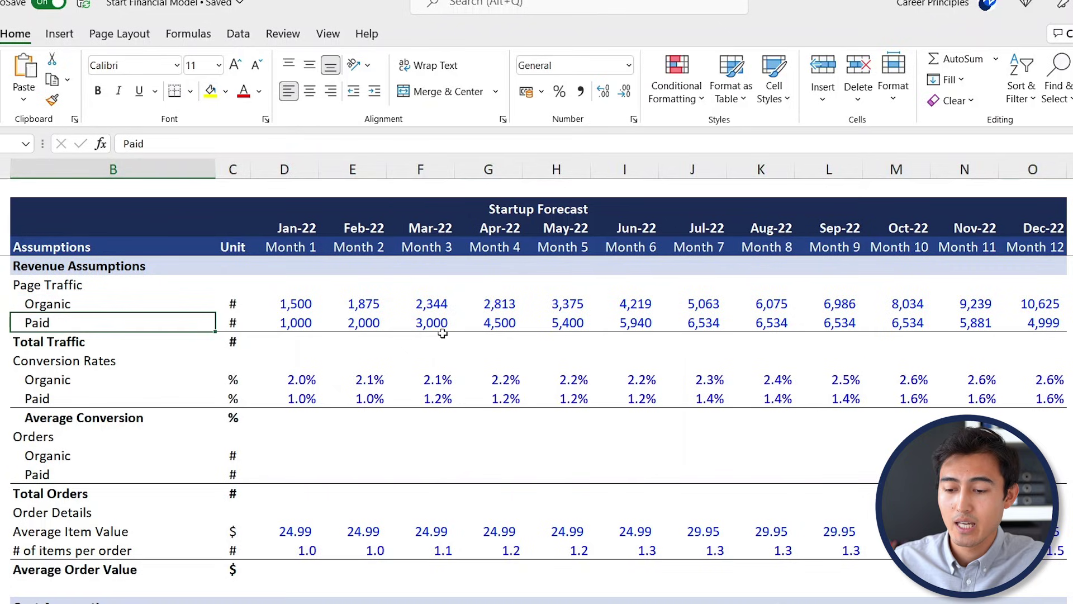
pyautogui.hotkey('shift', 'space')
pyautogui.press('Down')
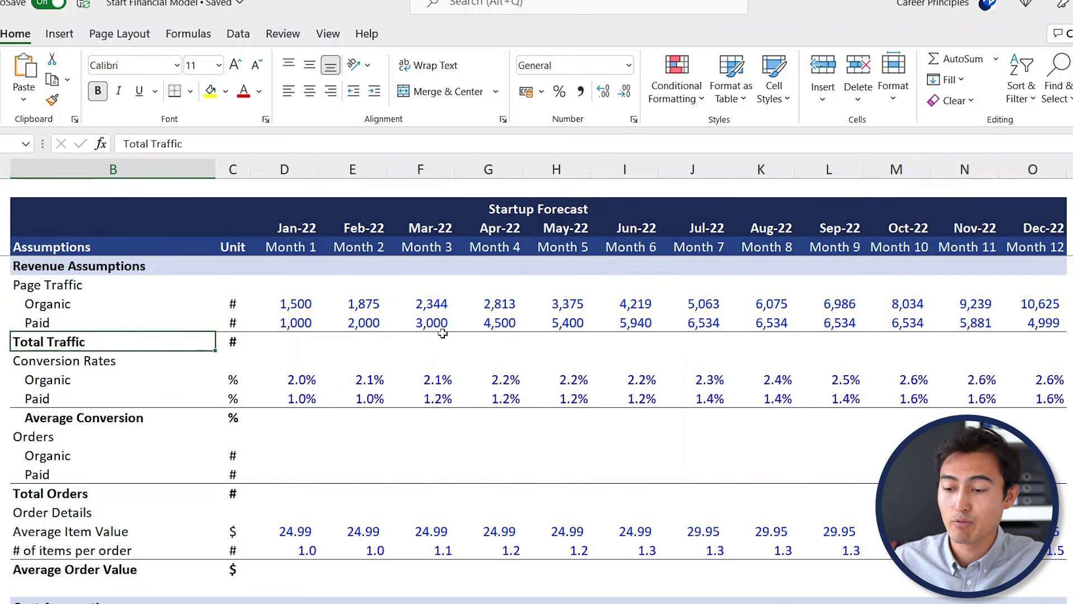
pyautogui.press('Right')
pyautogui.press('Right')
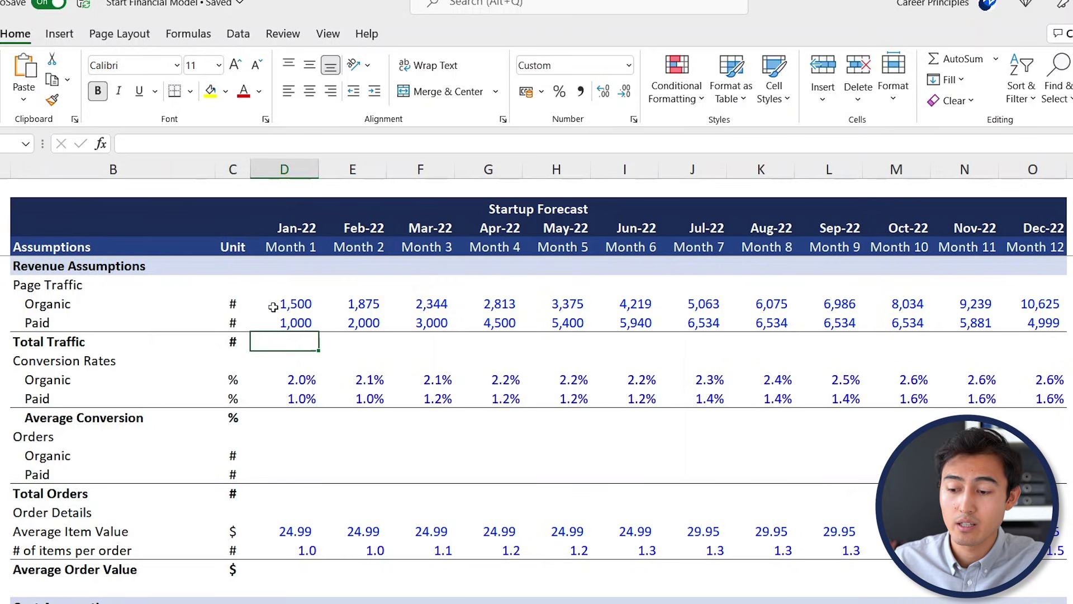
pyautogui.press('Up')
pyautogui.press('Right')
pyautogui.press('Right')
pyautogui.press('Right')
pyautogui.press('Left')
pyautogui.press('Left')
pyautogui.press('Left')
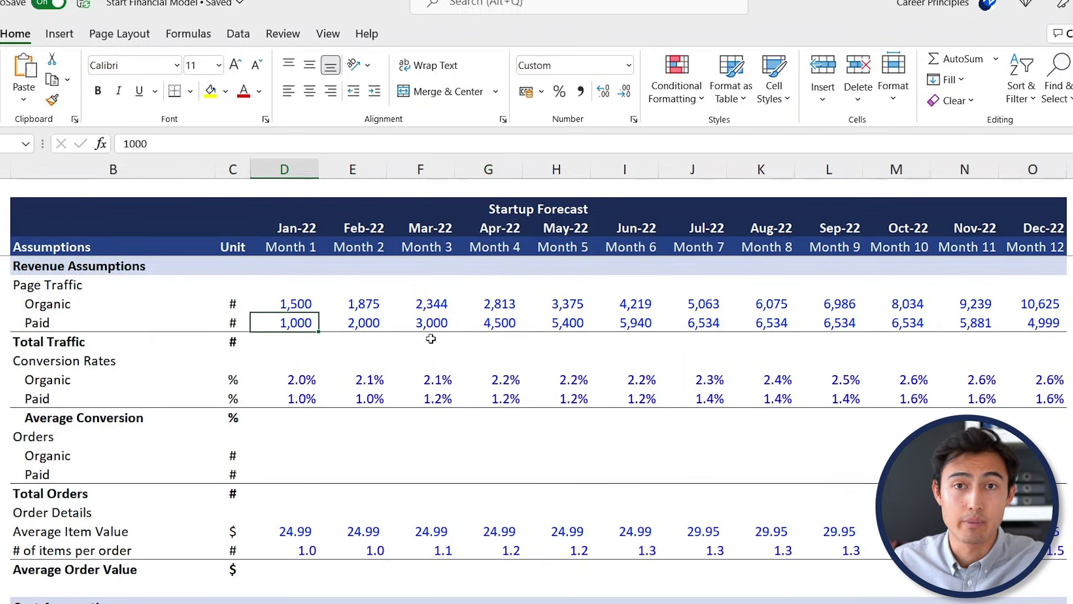
# Fill the Total Traffic row from Jan-22 to Dec-22 with AutoSum totals of organic and paid page traffic
pyautogui.press('Down')
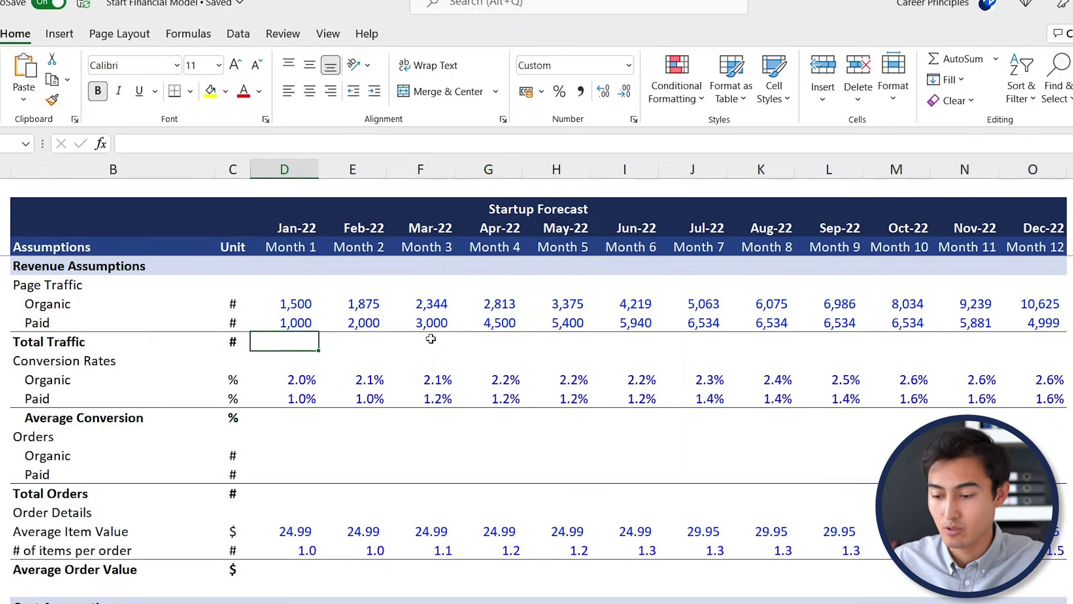
pyautogui.hotkey('shift', 'Right')
pyautogui.hotkey('shift', 'Right')
pyautogui.hotkey('shift', 'Right')
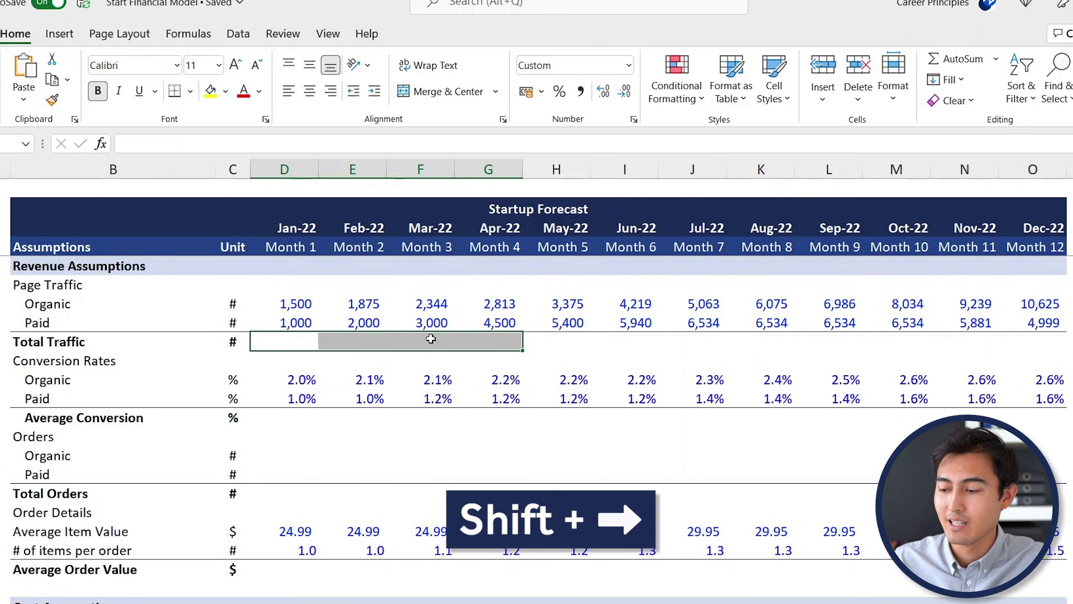
pyautogui.hotkey('shift', 'Right')
pyautogui.hotkey('shift', 'Right')
pyautogui.hotkey('shift', 'Right')
pyautogui.hotkey('shift', 'Right')
pyautogui.hotkey('shift', 'Right')
pyautogui.hotkey('shift', 'Right')
pyautogui.hotkey('shift', 'Right')
pyautogui.hotkey('shift', 'Right')
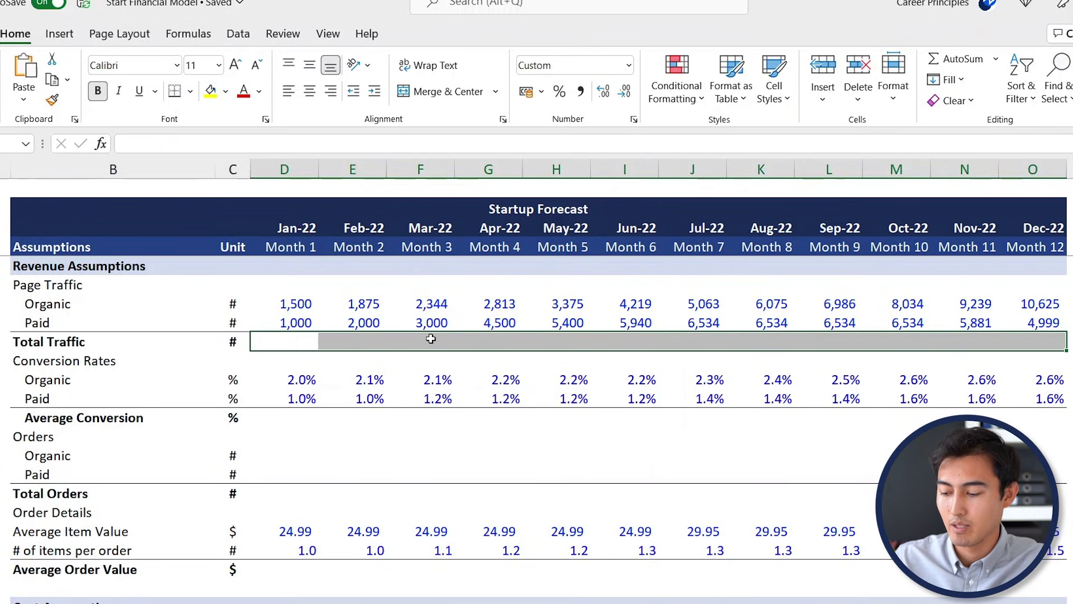
pyautogui.hotkey('alt', '=')
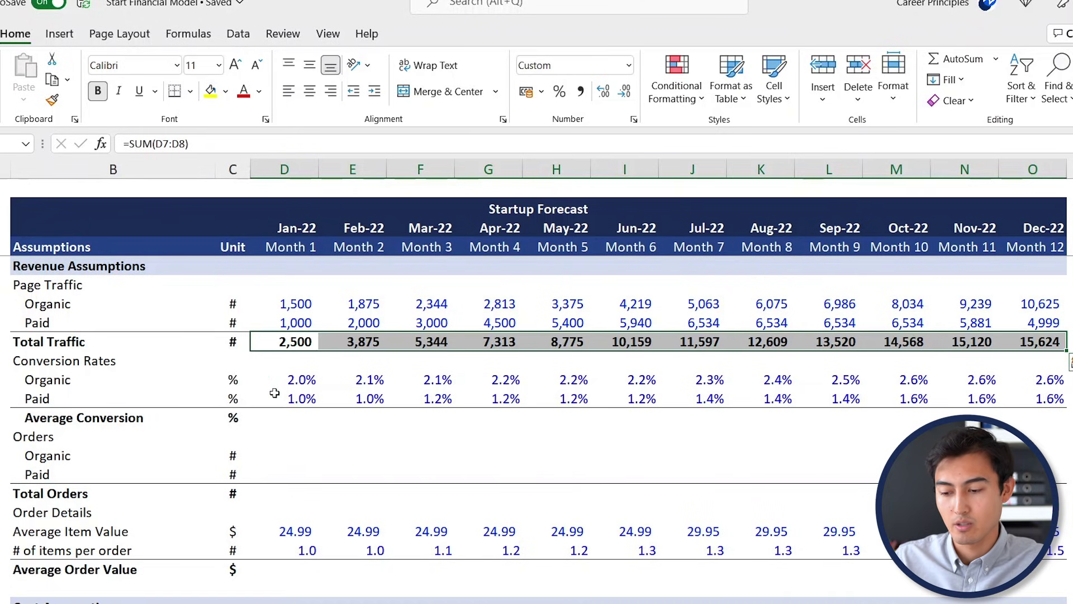
# Inspect the cell references in January's Total Traffic formula without changing it
pyautogui.hotkey('shift', 'BackSpace')
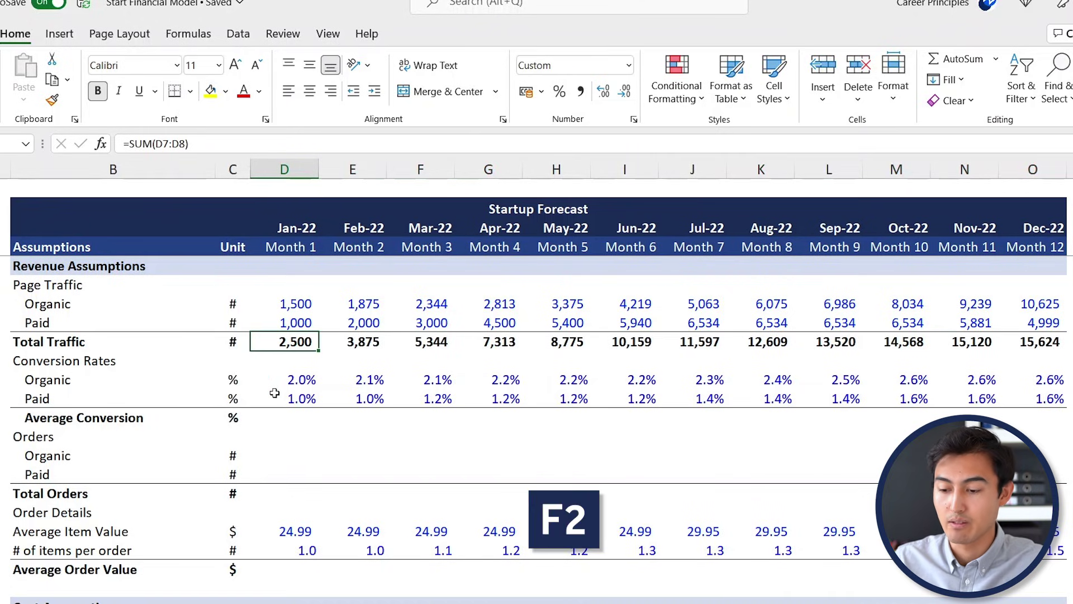
pyautogui.press('F2')
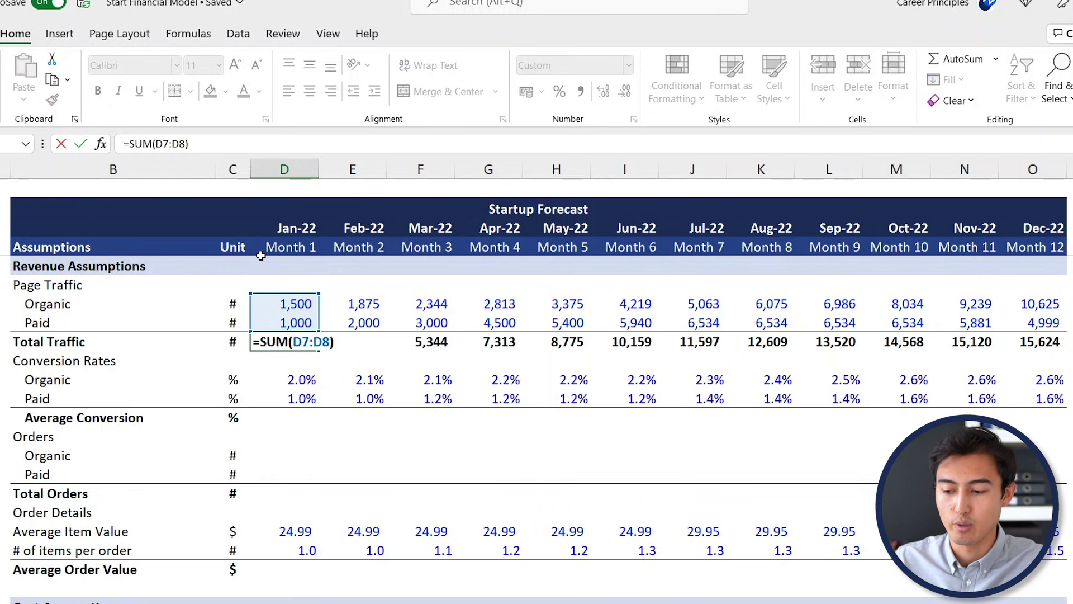
pyautogui.hotkey('ctrl', 'Return')
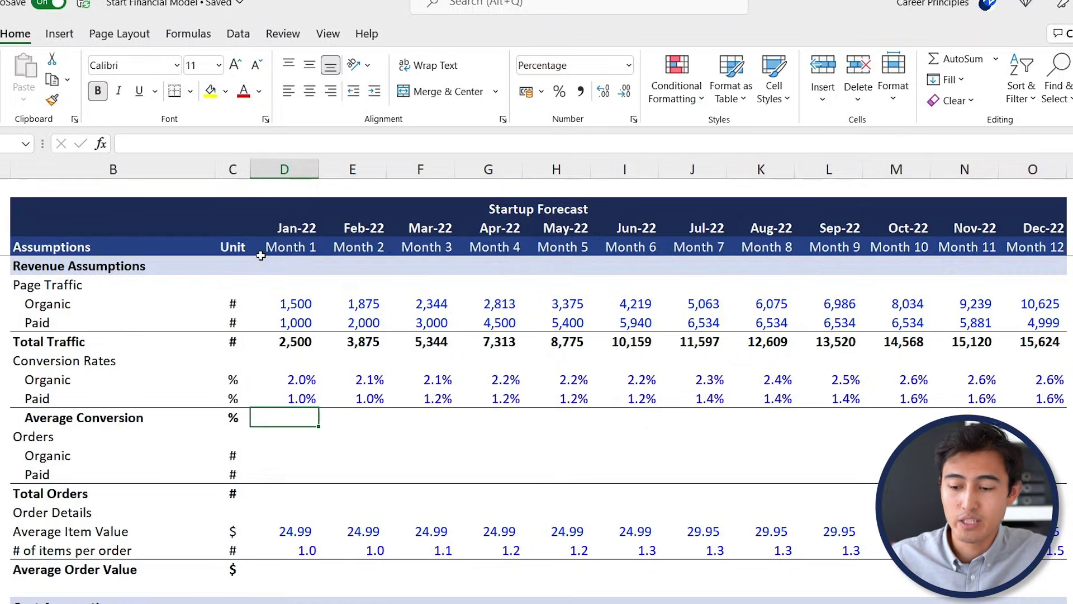
# Examine the organic and paid conversion rate rows above Average Conversion
pyautogui.press('Up')
pyautogui.press('Up')
pyautogui.press('Left')
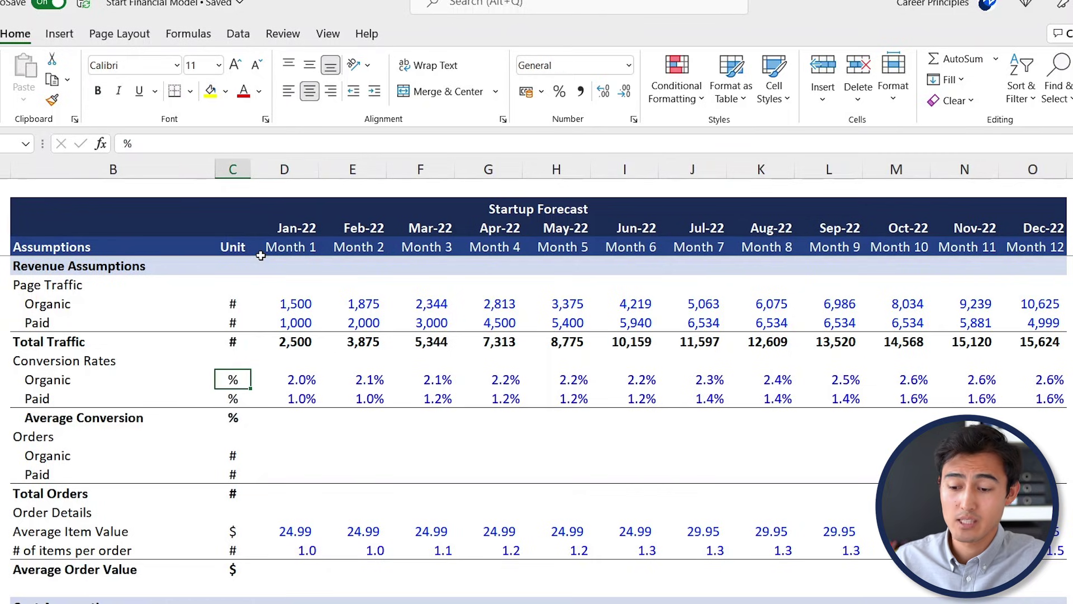
pyautogui.hotkey('shift', 'space')
pyautogui.press('Right')
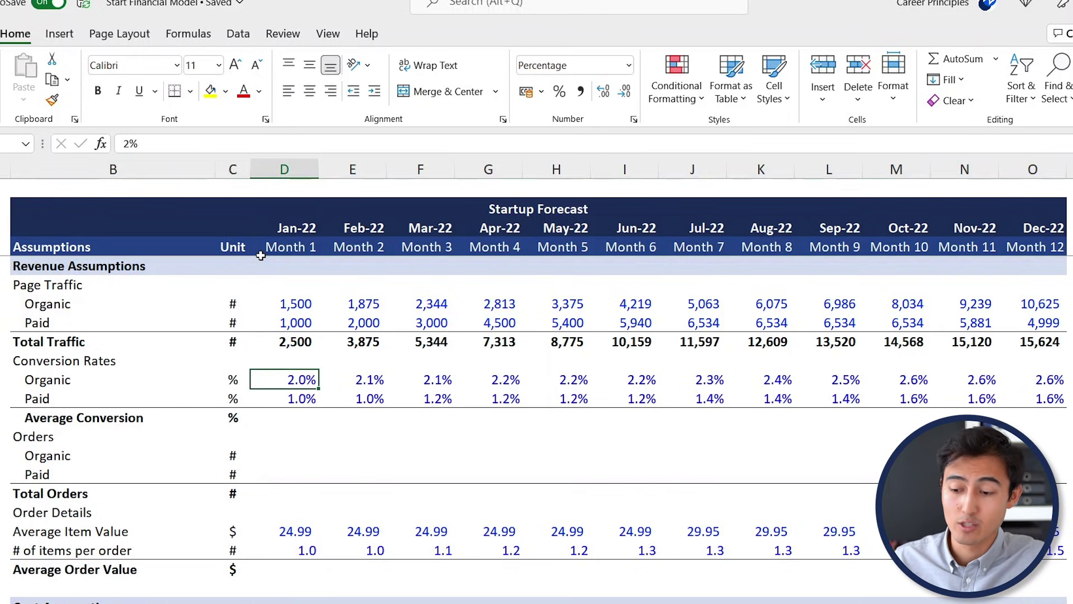
pyautogui.press('Down')
pyautogui.hotkey('shift', 'space')
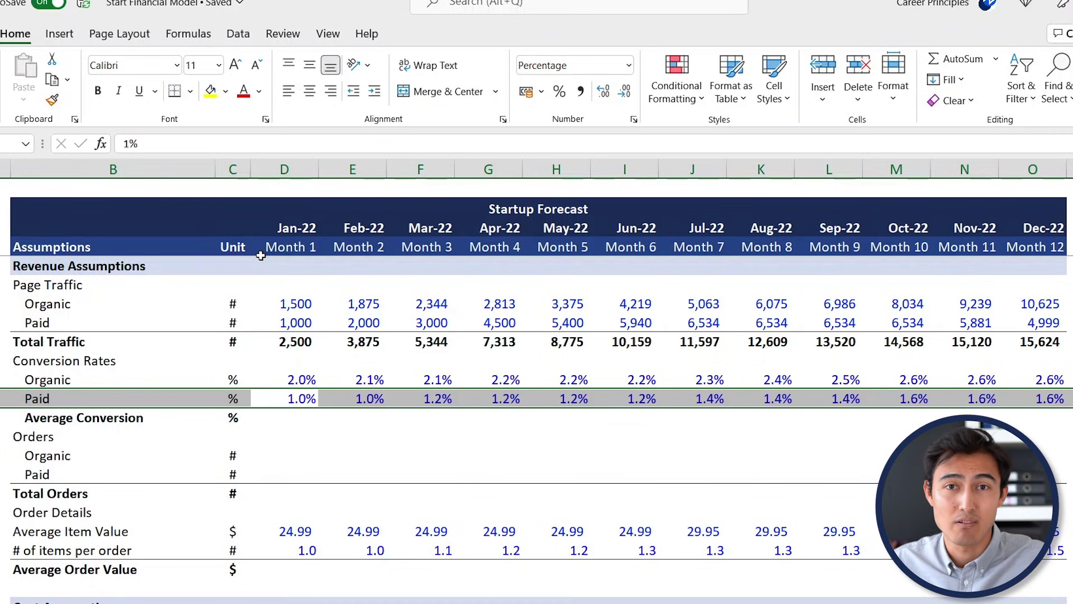
pyautogui.press('Down')
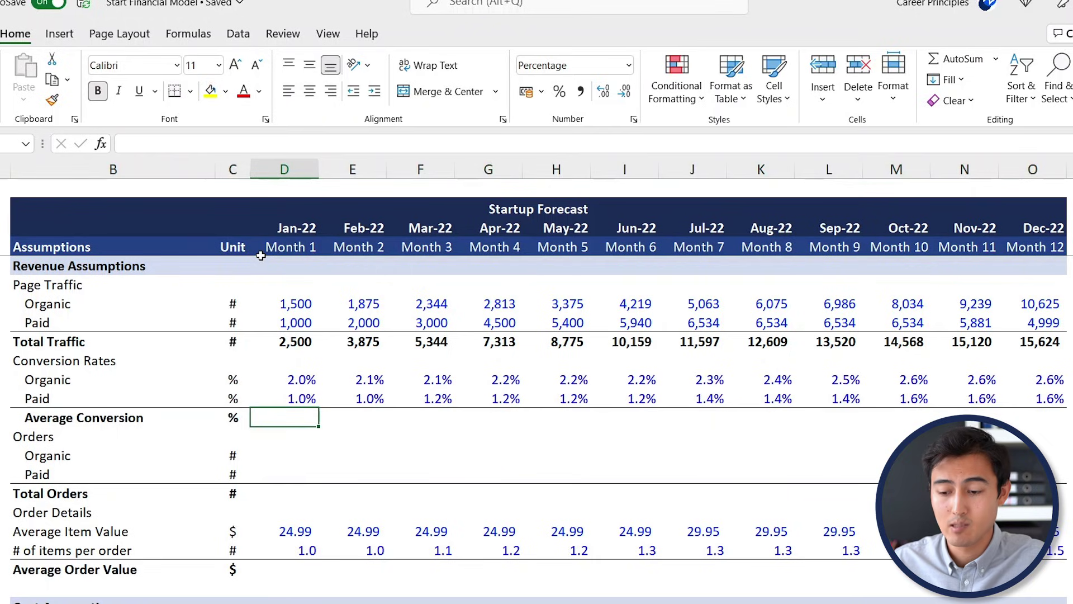
# Calculate January's Average Conversion in D13 with the formula =AVERAGE(D11:D12)
pyautogui.hotkey('ctrl', 'shift', 'Right')
pyautogui.hotkey('ctrl', 'shift', 'Left')
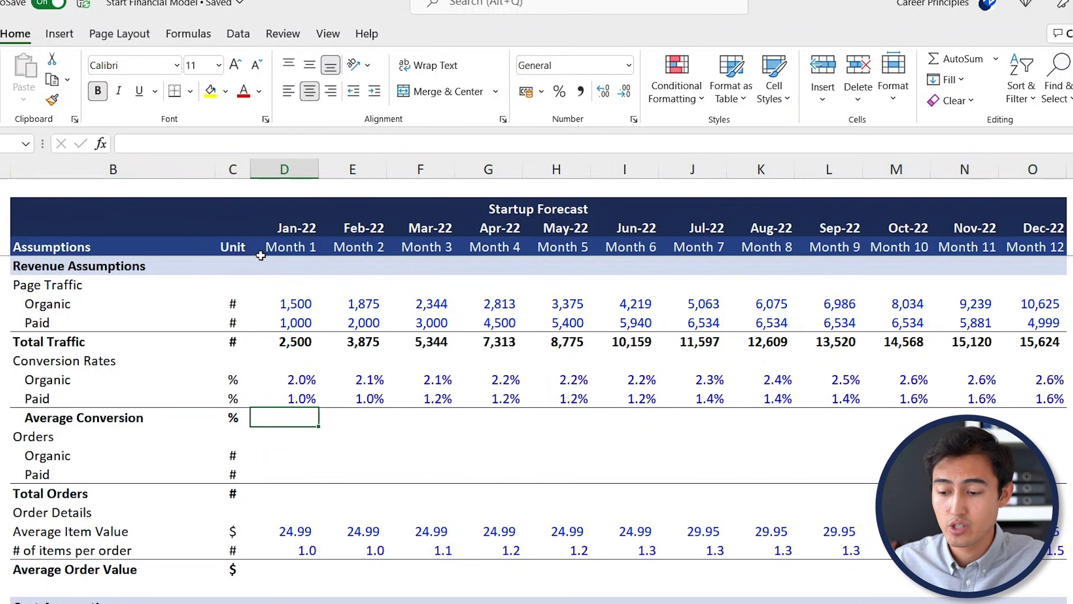
pyautogui.write('=a')
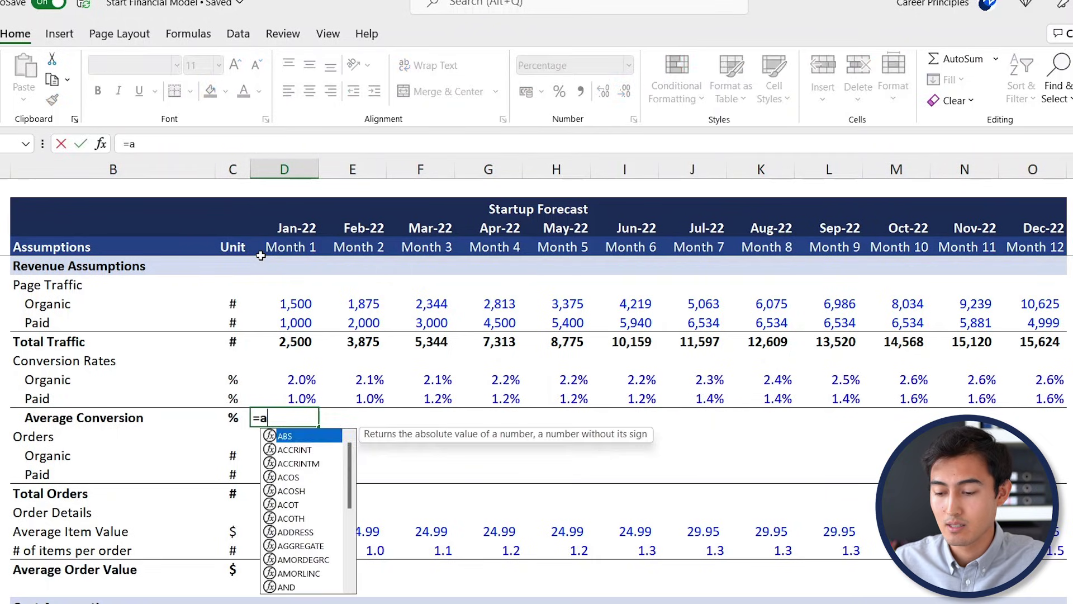
pyautogui.write('ver')
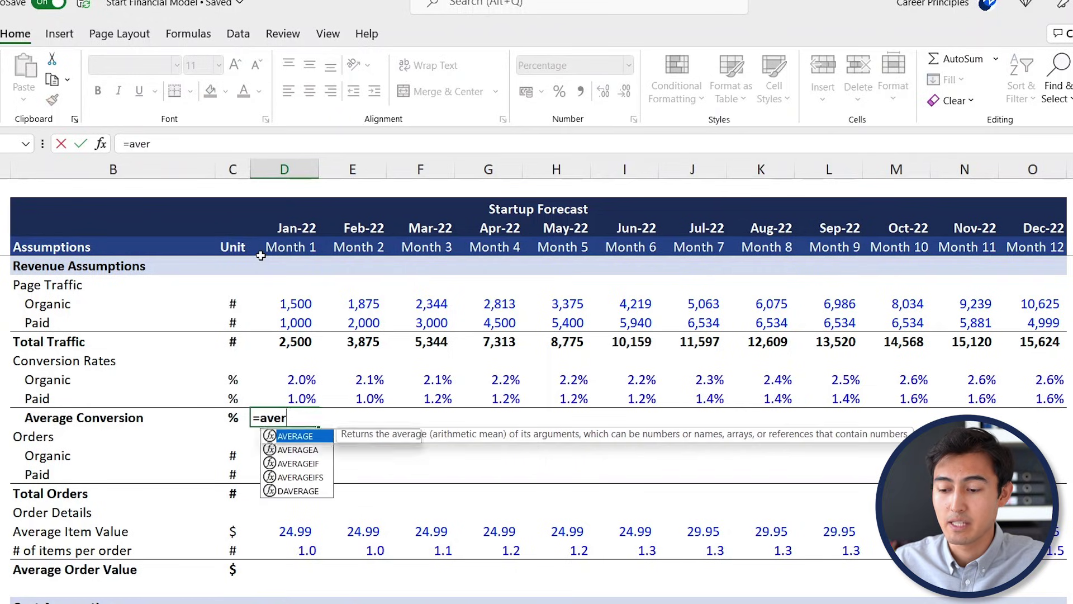
pyautogui.press('Tab')
pyautogui.press('Up')
pyautogui.hotkey('shift', 'Up')
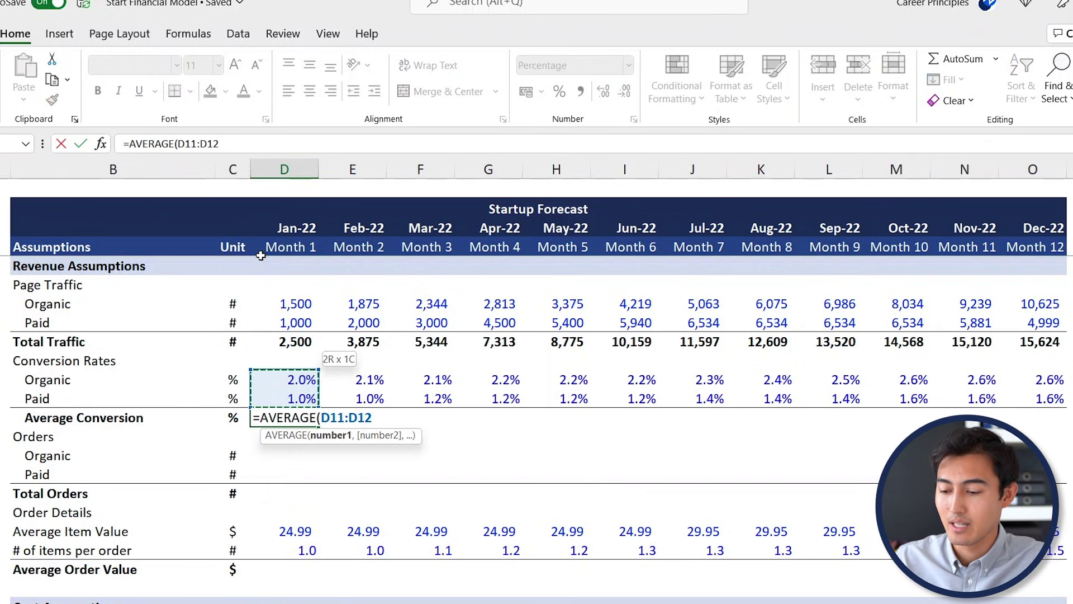
pyautogui.write(')')
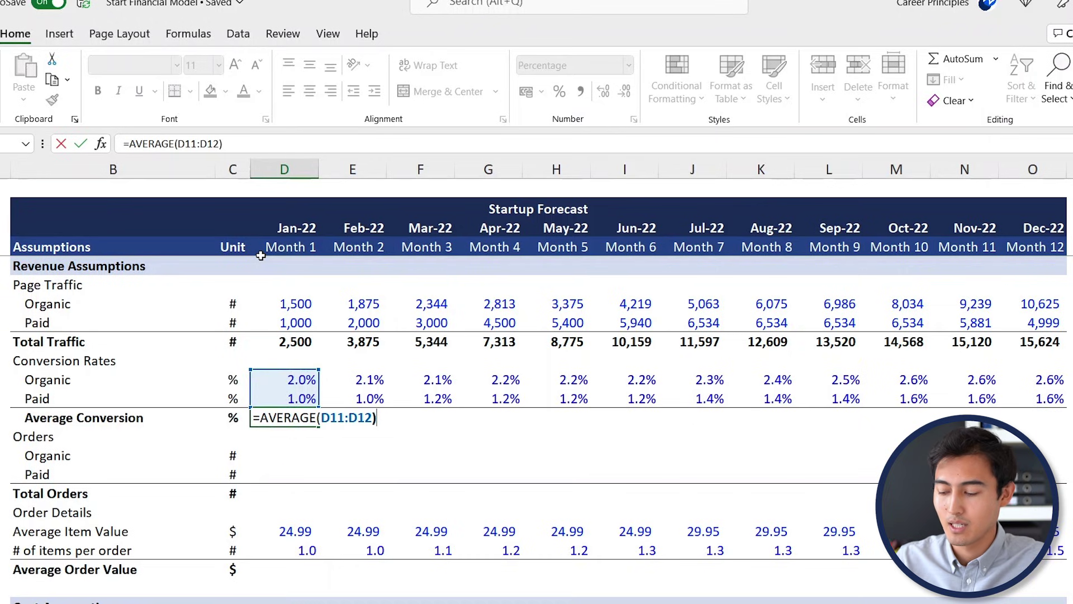
pyautogui.hotkey('ctrl', 'Return')
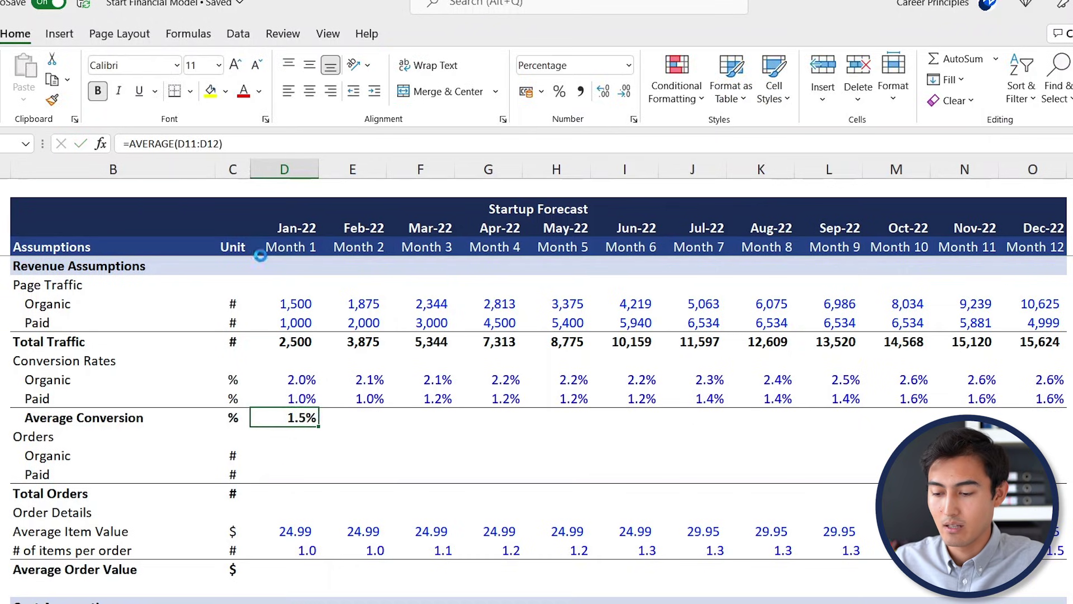
# Copy January's Average Conversion formula across the row through Dec-22
pyautogui.hotkey('ctrl', 'c')
pyautogui.hotkey('shift', 'Right')
pyautogui.hotkey('shift', 'Right')
pyautogui.hotkey('shift', 'Right')
pyautogui.hotkey('shift', 'Right')
pyautogui.hotkey('shift', 'Right')
pyautogui.hotkey('shift', 'Right')
pyautogui.hotkey('shift', 'Right')
pyautogui.hotkey('shift', 'Right')
pyautogui.hotkey('shift', 'Right')
pyautogui.hotkey('shift', 'Right')
pyautogui.hotkey('shift', 'Right')
pyautogui.hotkey('ctrl', 'v')
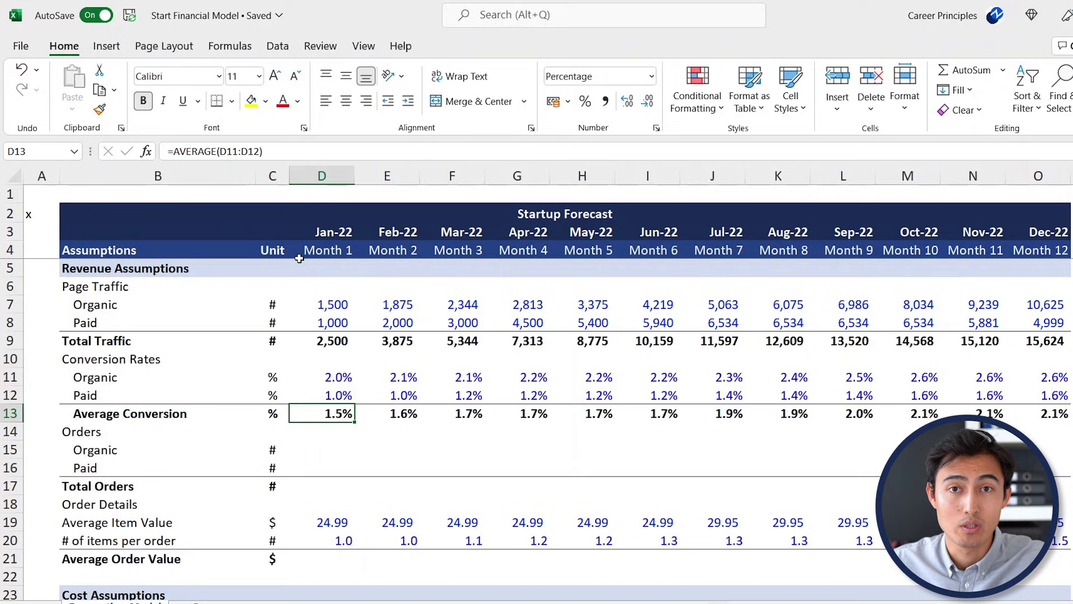
# Calculate January's organic orders in D15 as organic conversion rate times organic traffic with =D11*D7
pyautogui.press('Down')
pyautogui.press('Down')
pyautogui.press('Down')
pyautogui.press('Left')
pyautogui.press('Up')
pyautogui.press('Right')
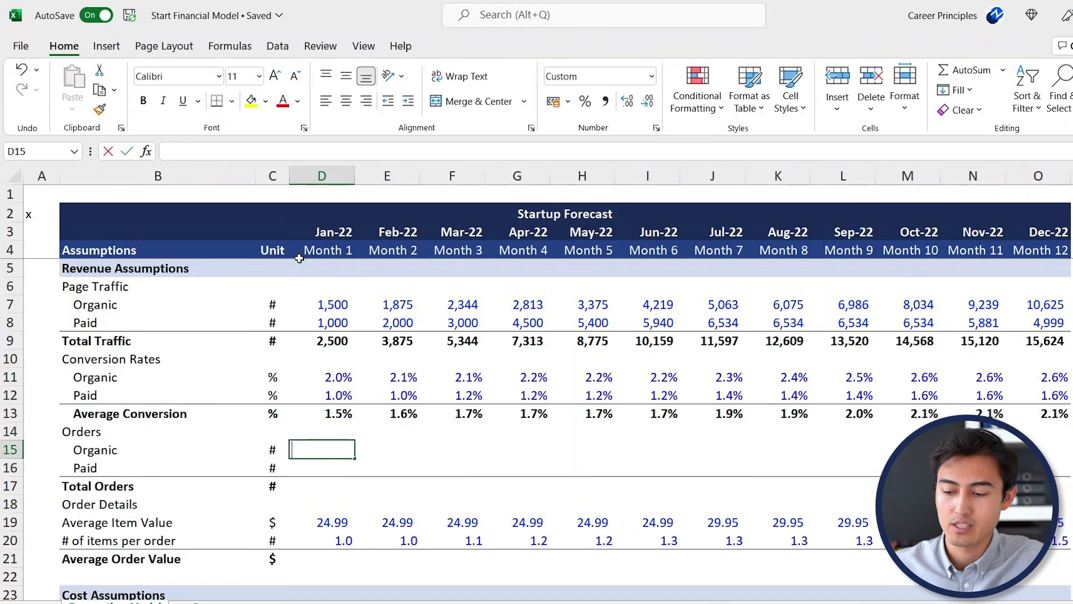
pyautogui.write('=')
pyautogui.press('Up')
pyautogui.press('Up')
pyautogui.press('Up')
pyautogui.press('Up')
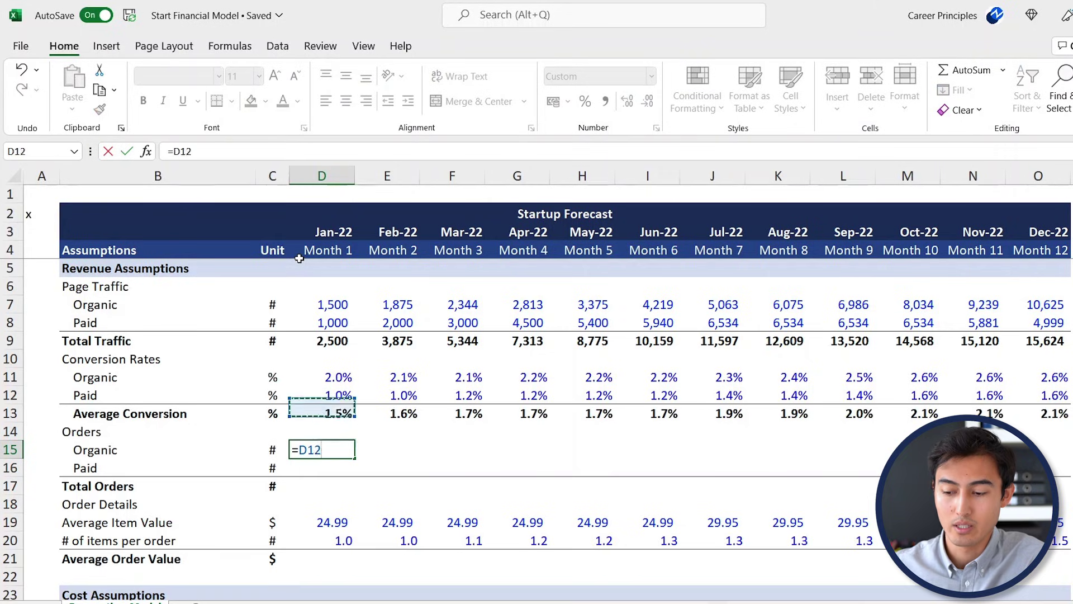
pyautogui.write('*')
pyautogui.press('Up')
pyautogui.press('Up')
pyautogui.press('Up')
pyautogui.press('Up')
pyautogui.press('Up')
pyautogui.press('Up')
pyautogui.press('Up')
pyautogui.press('Up')
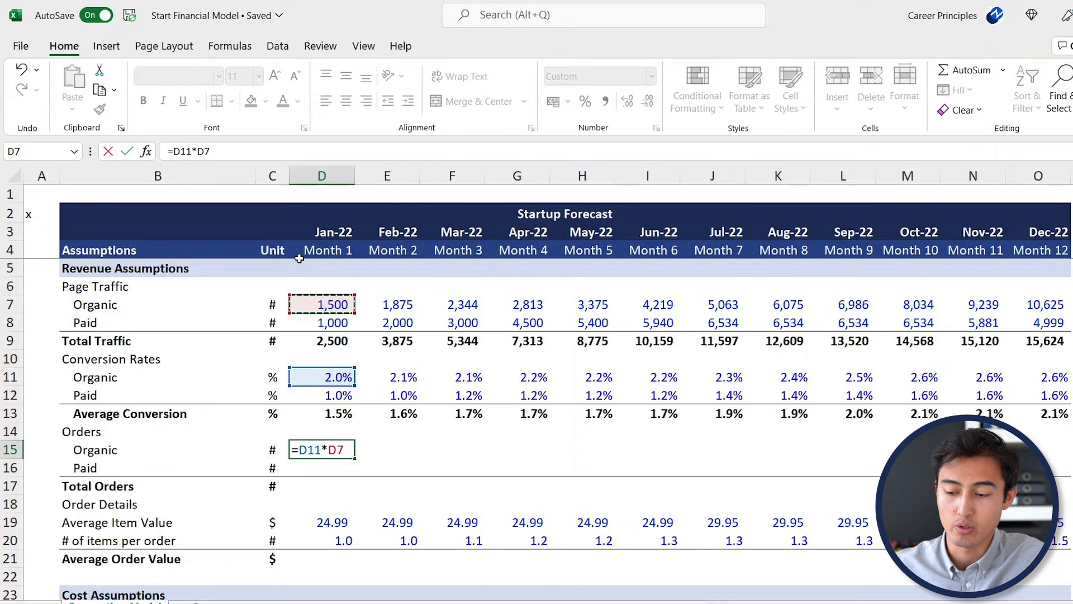
pyautogui.hotkey('ctrl', 'Return')
# Copy January's organic orders formula into the paid orders cell D16
pyautogui.hotkey('ctrl', 'c')
pyautogui.press('Down')
pyautogui.hotkey('ctrl', 'v')
pyautogui.press('Up')
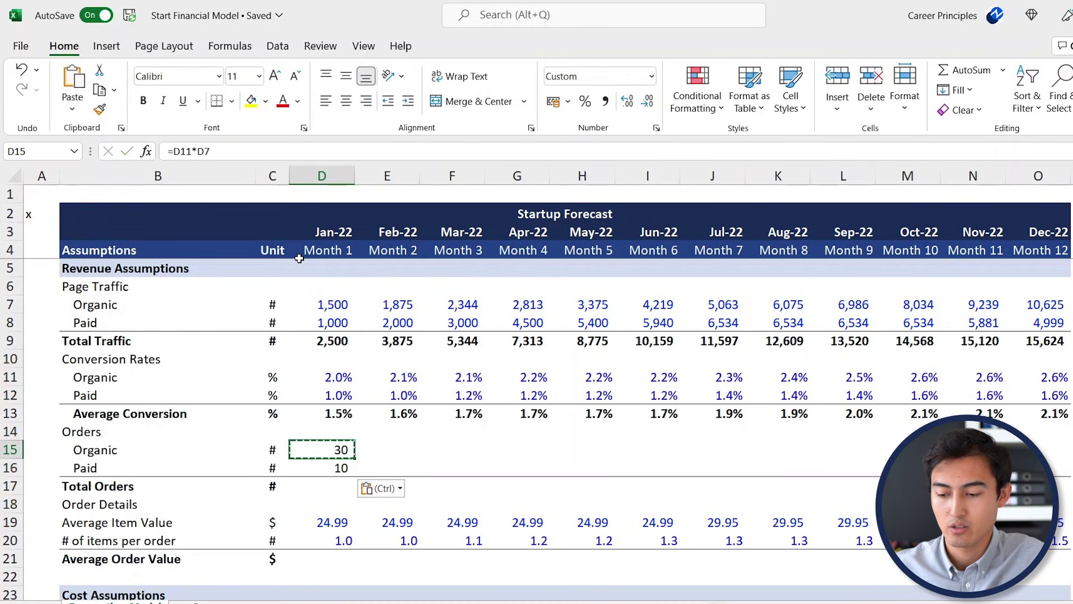
# Fill January's organic and paid orders formulas across both rows through Dec-22
pyautogui.hotkey('shift', 'Down')
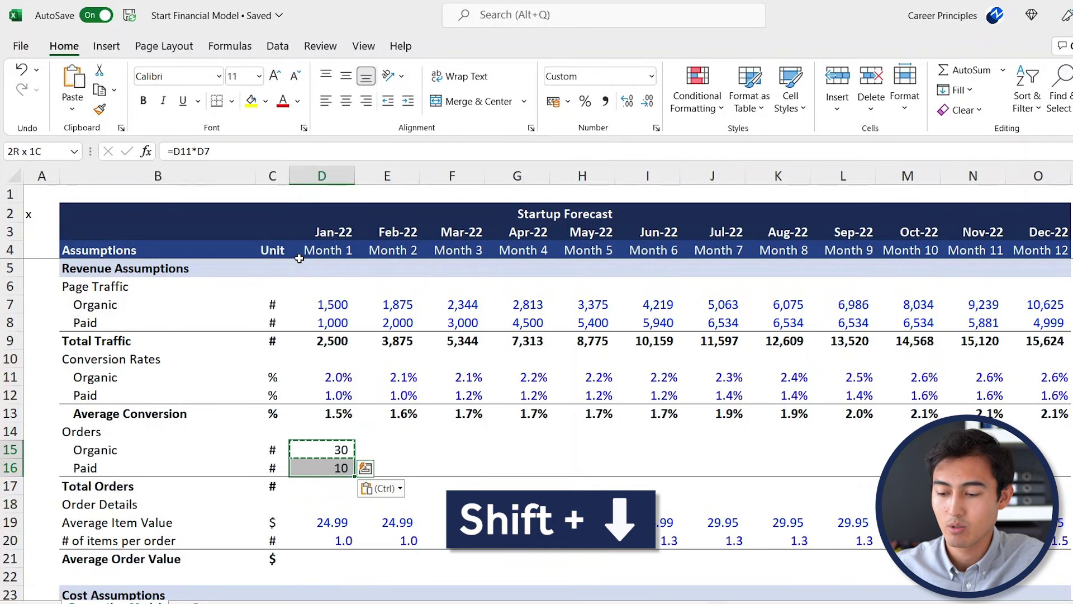
pyautogui.hotkey('shift', 'Right')
pyautogui.hotkey('shift', 'Right')
pyautogui.hotkey('shift', 'Right')
pyautogui.hotkey('shift', 'Right')
pyautogui.hotkey('shift', 'Right')
pyautogui.hotkey('shift', 'Right')
pyautogui.hotkey('shift', 'Right')
pyautogui.hotkey('shift', 'Right')
pyautogui.hotkey('shift', 'Right')
pyautogui.hotkey('shift', 'Right')
pyautogui.hotkey('shift', 'Right')
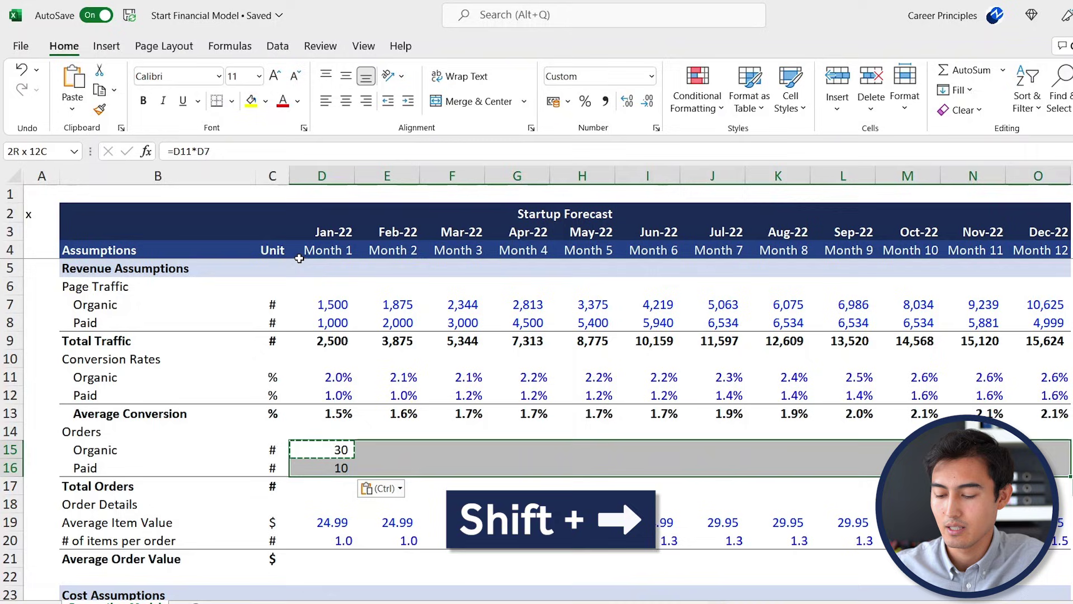
pyautogui.hotkey('ctrl', 'r')
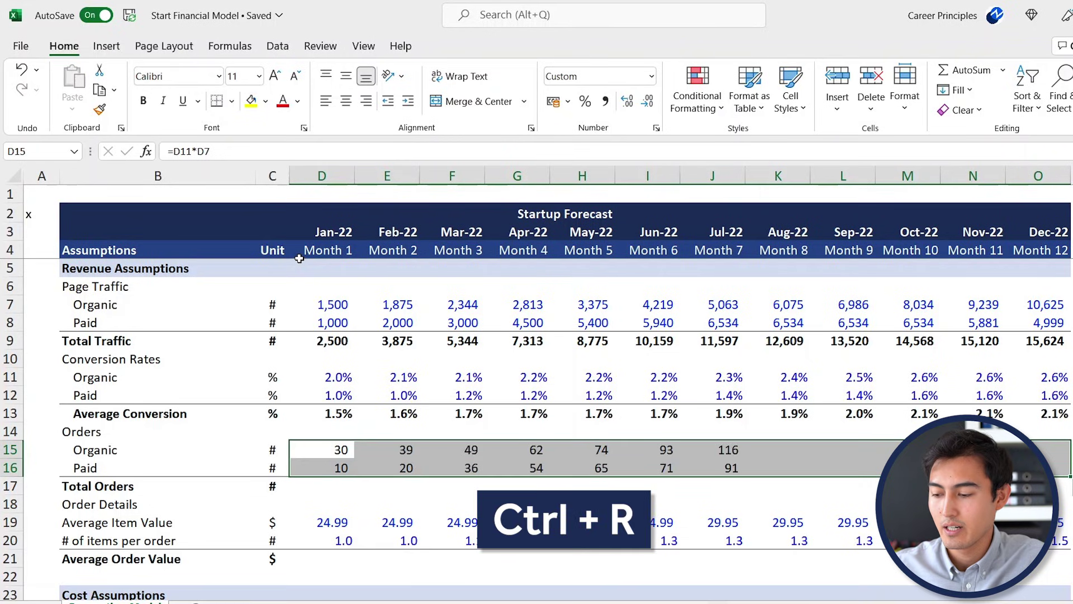
# Sum January's organic and paid orders in Total Orders cell D17 with AutoSum
pyautogui.press('Right')
pyautogui.press('Right')
pyautogui.press('Down')
pyautogui.press('Down')
pyautogui.press('Left')
pyautogui.press('Left')
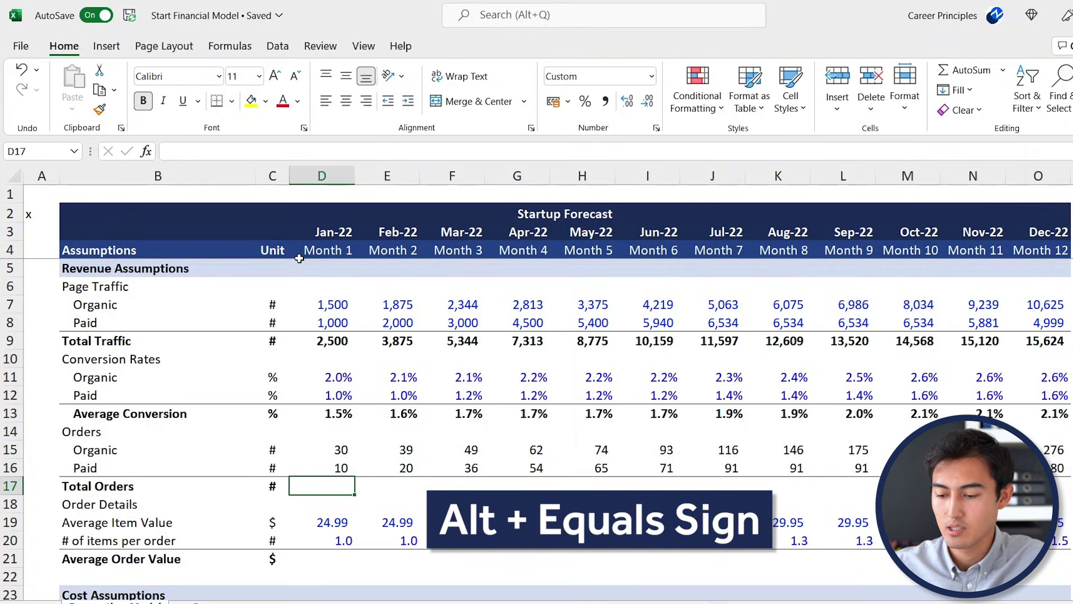
pyautogui.hotkey('alt', '=')
pyautogui.press('Return')
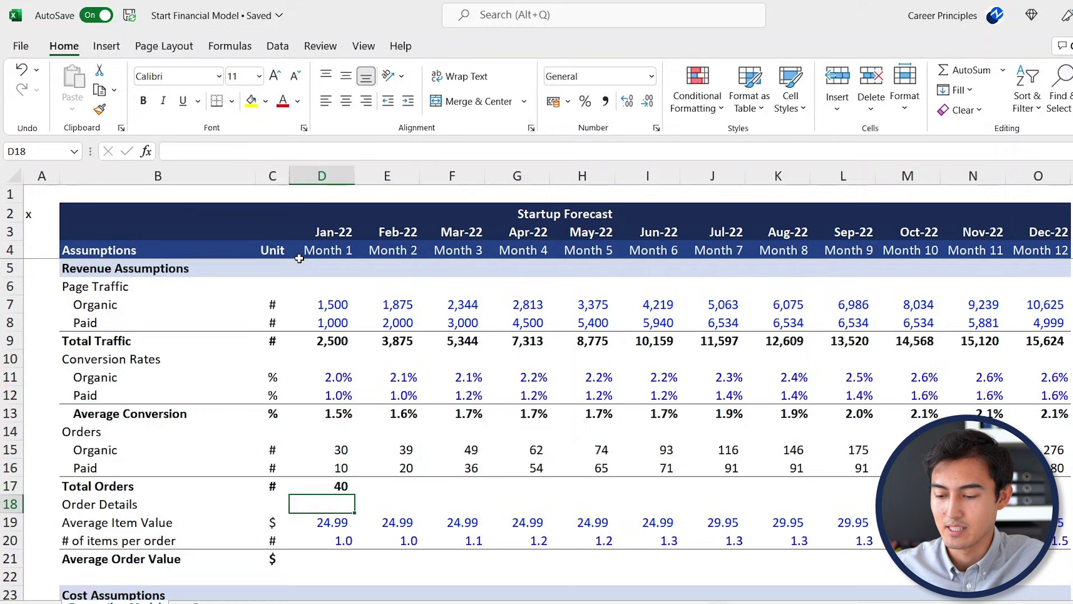
# Fill January's Total Orders formula from D17 across the row through Dec-22
pyautogui.press('Up')
pyautogui.hotkey('shift', 'Right')
pyautogui.hotkey('shift', 'Right')
pyautogui.hotkey('shift', 'Right')
pyautogui.hotkey('shift', 'Right')
pyautogui.hotkey('shift', 'Right')
pyautogui.hotkey('shift', 'Right')
pyautogui.hotkey('shift', 'Right')
pyautogui.hotkey('shift', 'Right')
pyautogui.hotkey('shift', 'Right')
pyautogui.hotkey('shift', 'Right')
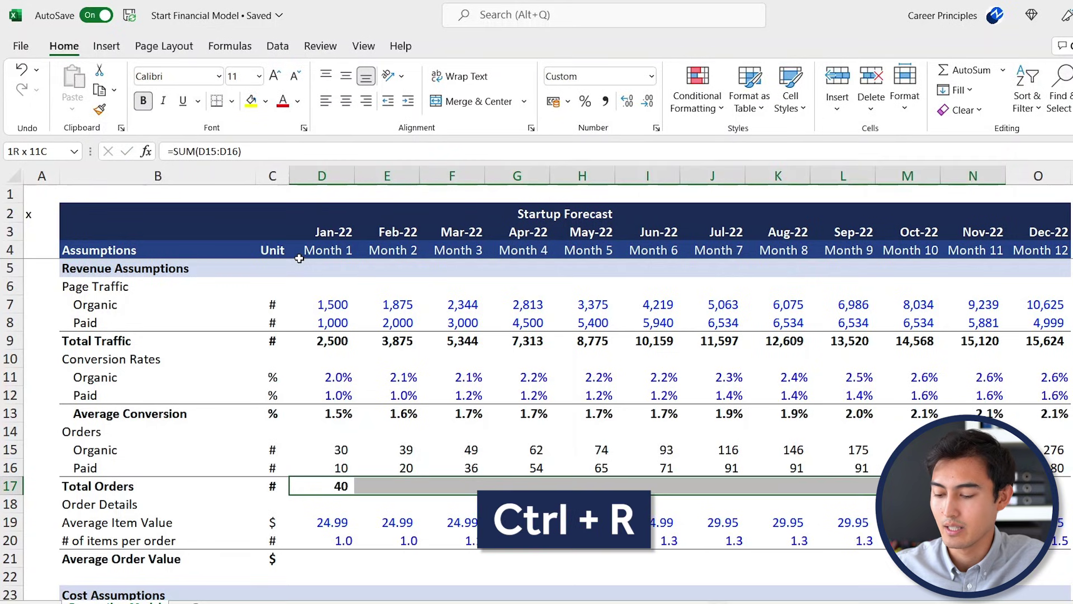
pyautogui.hotkey('ctrl', 'r')
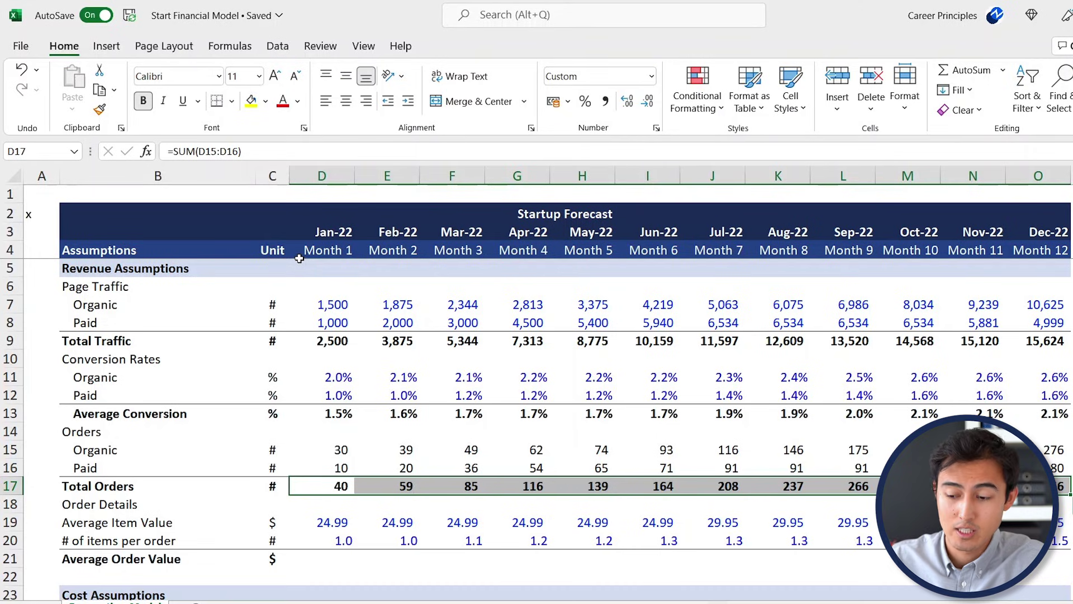
pyautogui.press('Left')
pyautogui.press('Right')
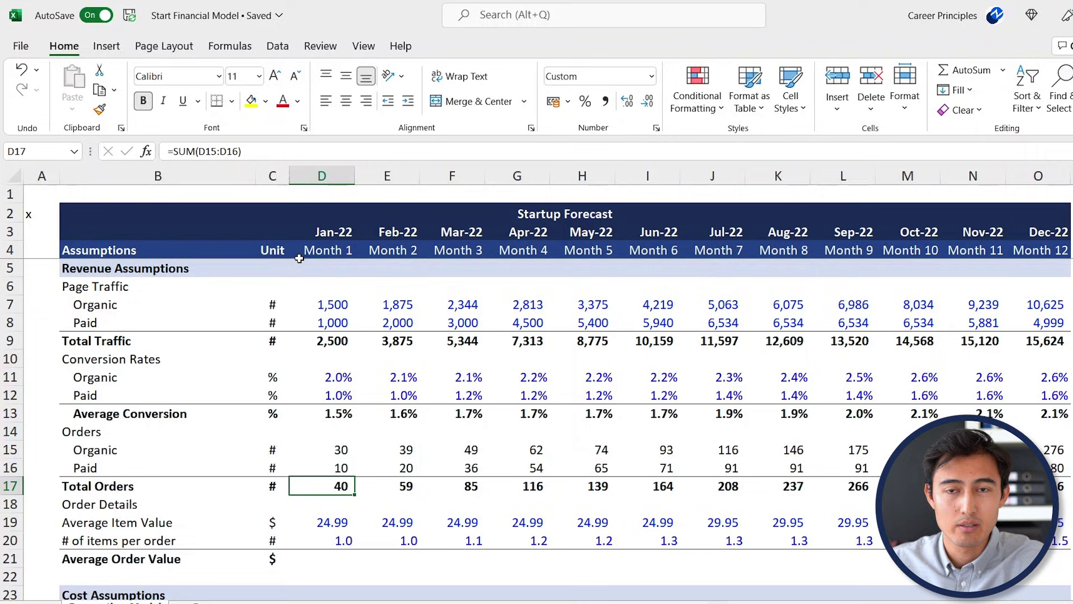
# Examine the Average Item Value assumptions in row 19 from January through July
pyautogui.press('Down')
pyautogui.press('Left')
pyautogui.press('Left')
pyautogui.press('Left')
pyautogui.press('Right')
pyautogui.press('Down')
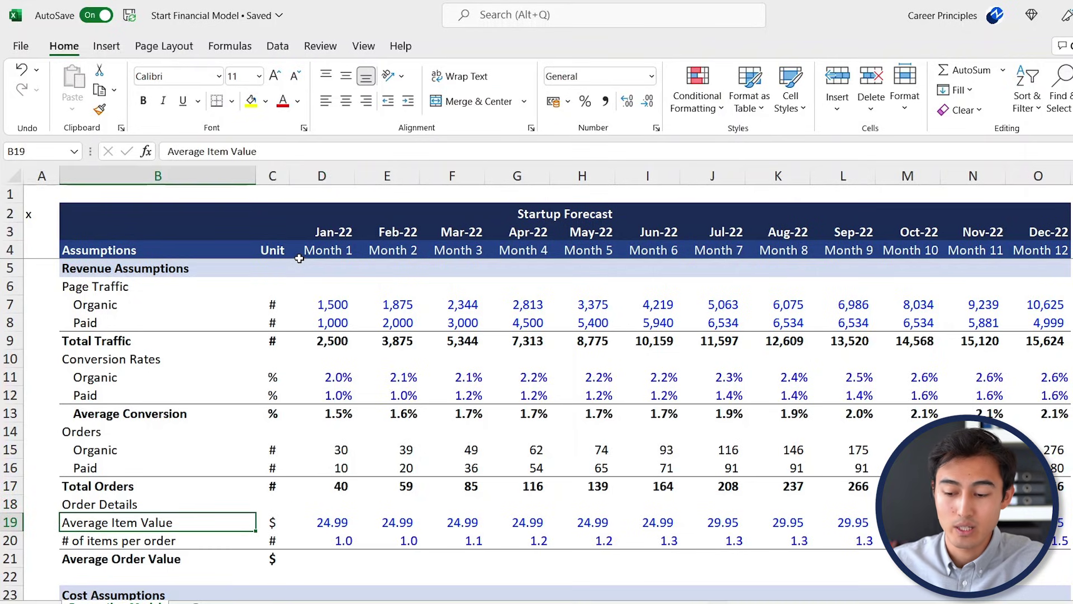
pyautogui.press('alt')
pyautogui.press('Right')
pyautogui.press('Right')
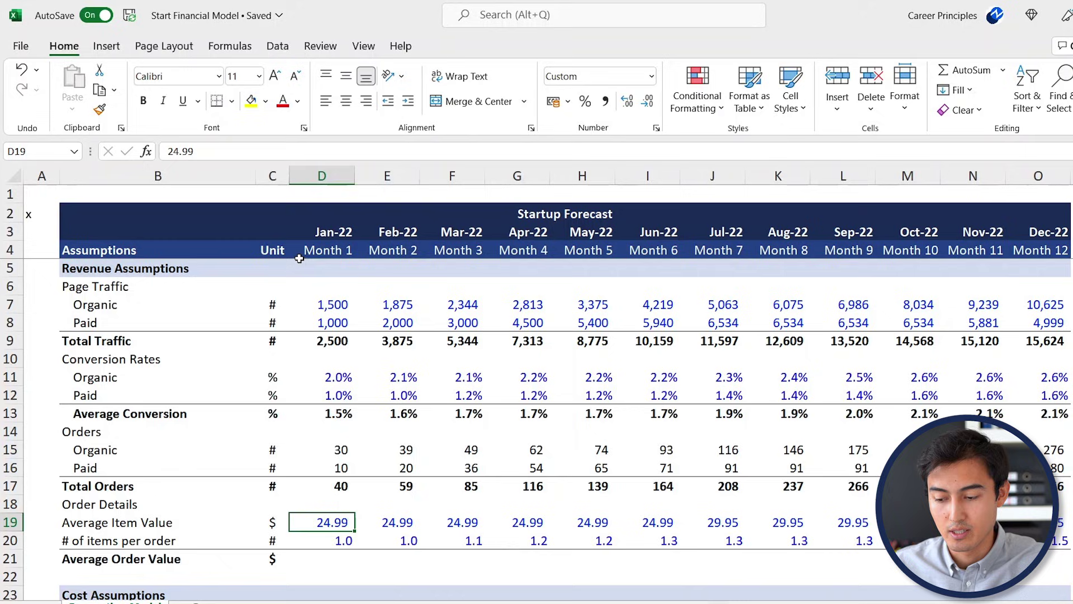
pyautogui.press('Right')
pyautogui.press('Right')
pyautogui.press('Right')
pyautogui.press('Right')
pyautogui.press('Right')
pyautogui.press('Right')
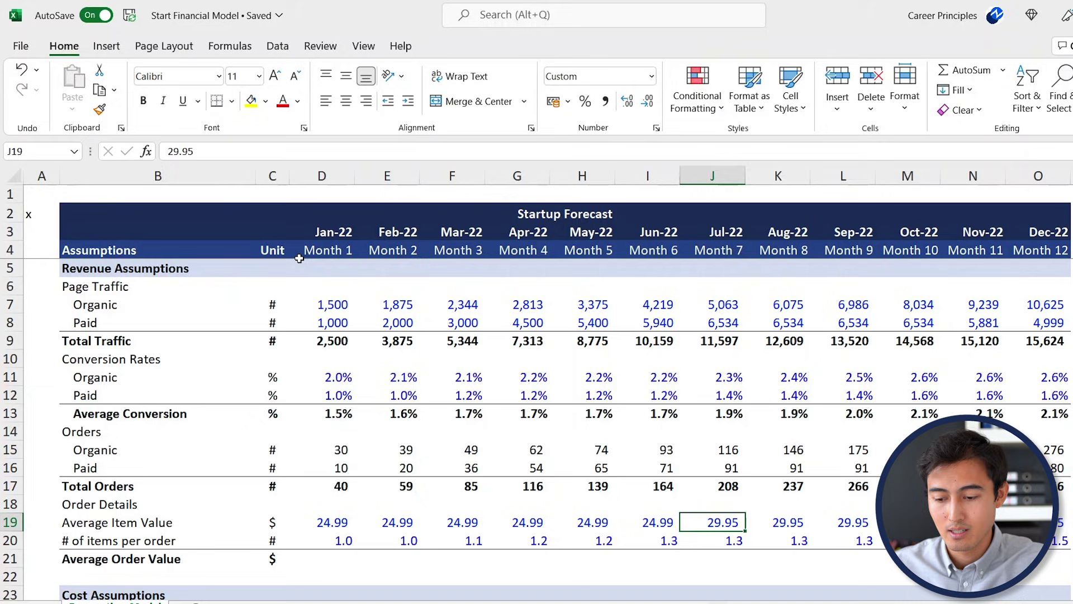
# Examine the number of items per order assumptions in row 20 from January through July
pyautogui.press('Down')
pyautogui.press('Left')
pyautogui.press('Home')
pyautogui.press('Right')
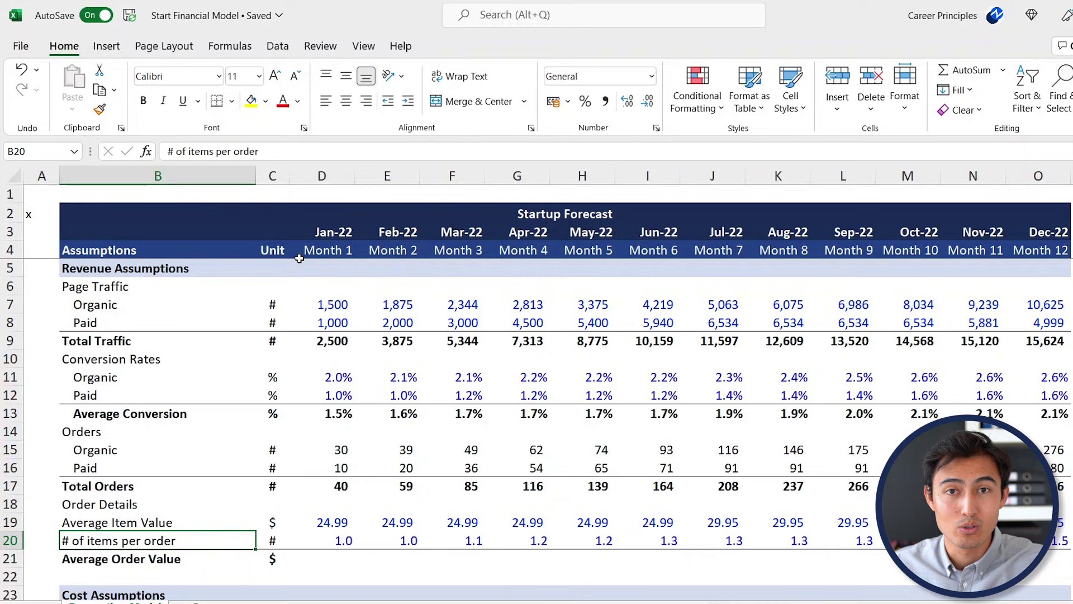
pyautogui.press('Right')
pyautogui.press('Right')
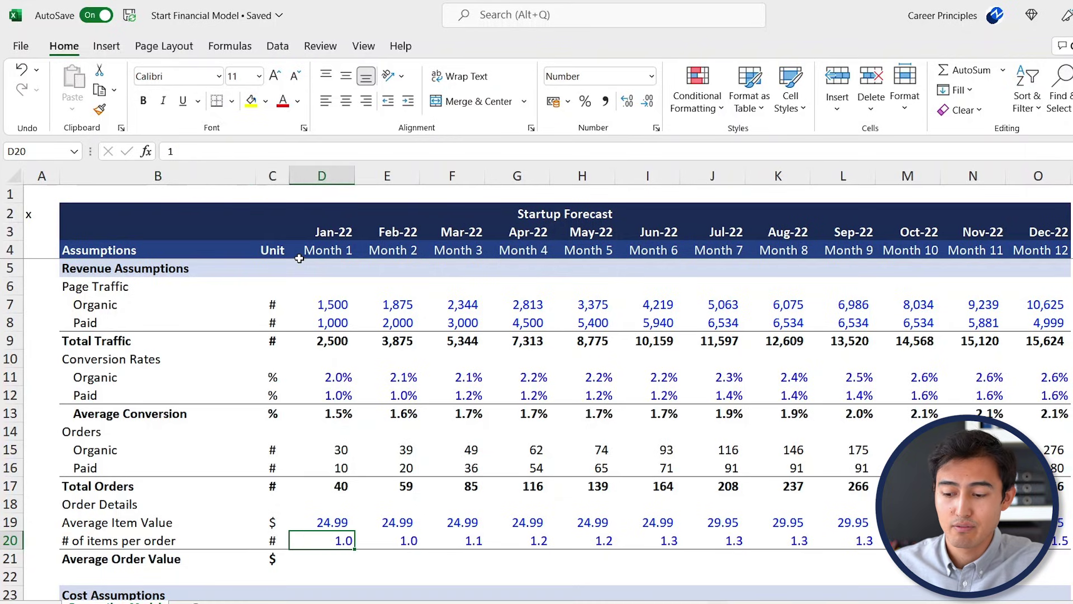
pyautogui.hotkey('shift', 'Right')
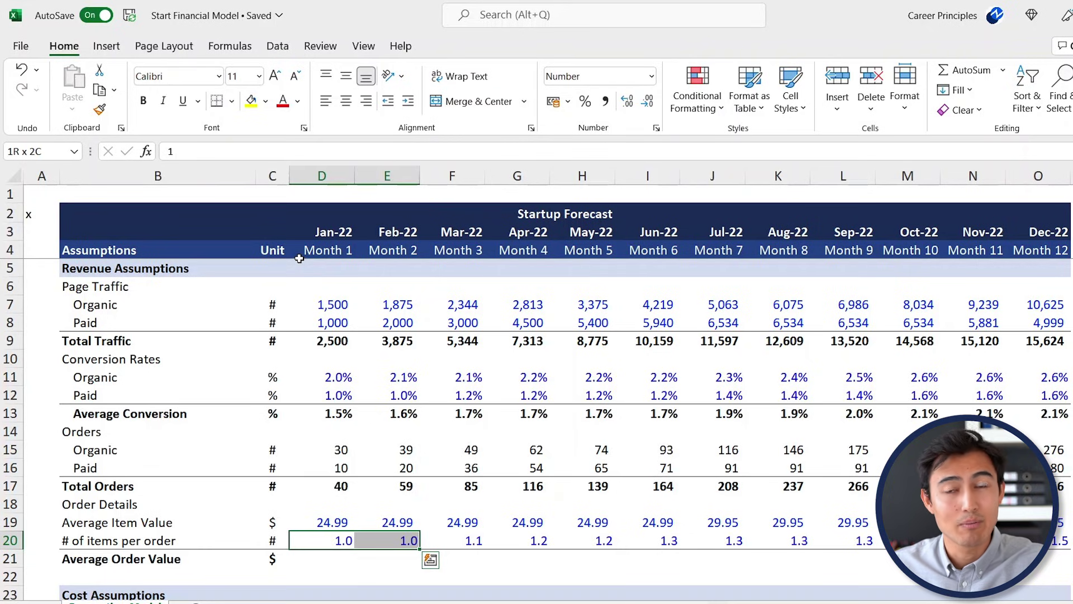
pyautogui.press('Right')
pyautogui.press('Right')
pyautogui.press('Right')
pyautogui.press('Right')
pyautogui.press('Right')
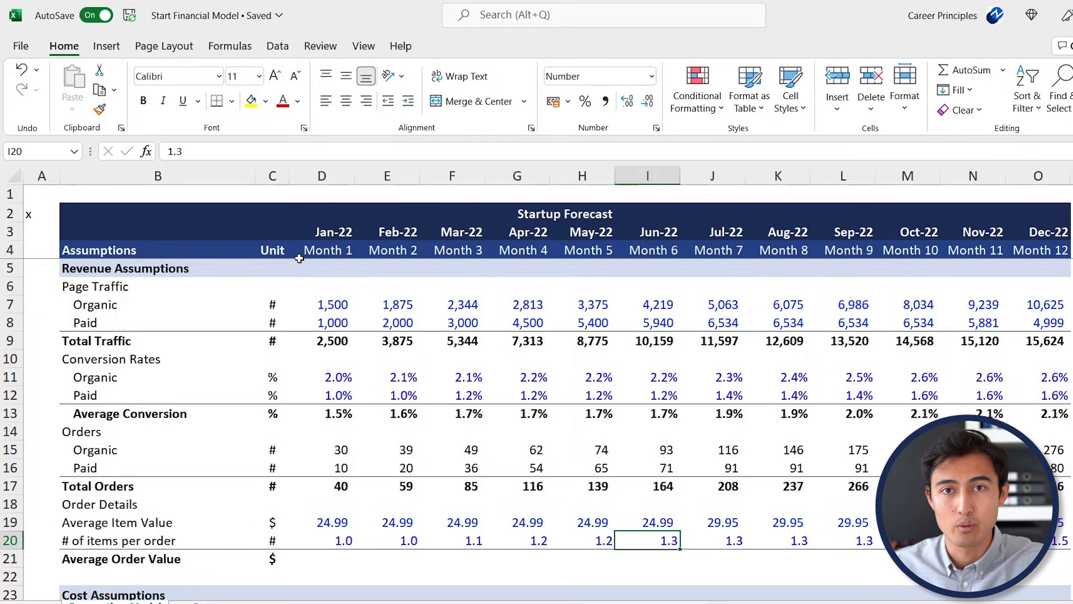
pyautogui.press('Right')
# Calculate January's Average Order Value in D21 as average item value times items per order with =D19*D20
pyautogui.press('Down')
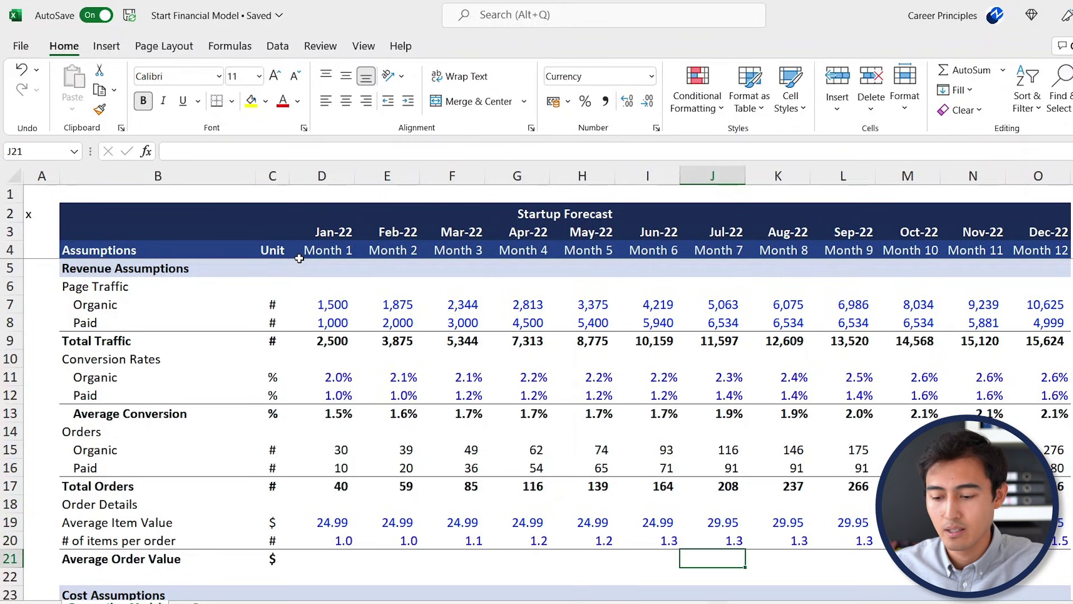
pyautogui.press('Left')
pyautogui.press('Left')
pyautogui.press('Left')
pyautogui.press('Left')
pyautogui.press('Left')
pyautogui.press('Left')
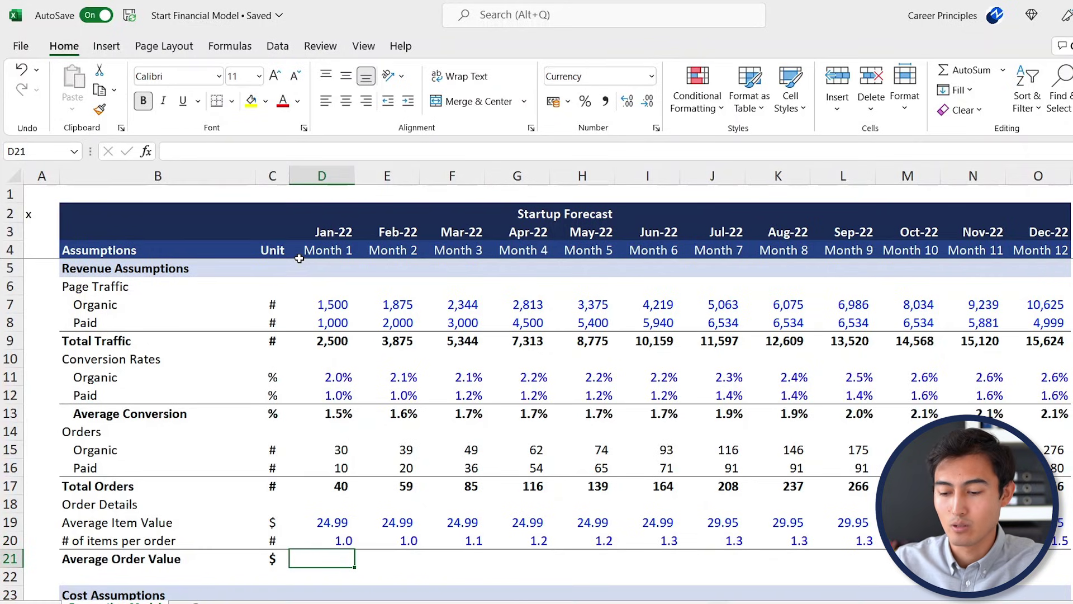
pyautogui.write('=')
pyautogui.press('Up')
pyautogui.press('Up')
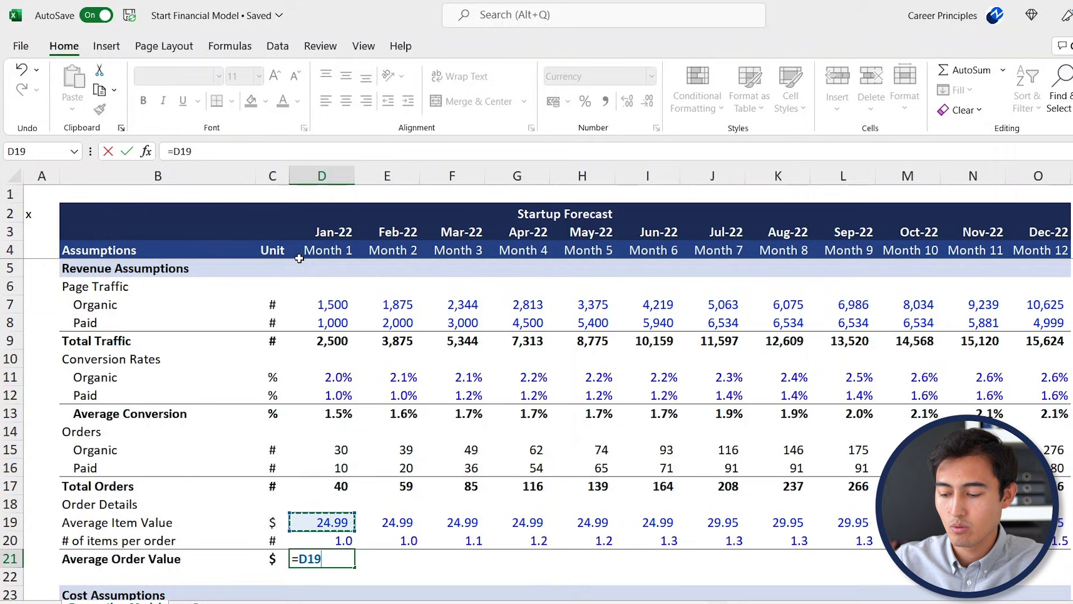
pyautogui.write('*')
pyautogui.press('Up')
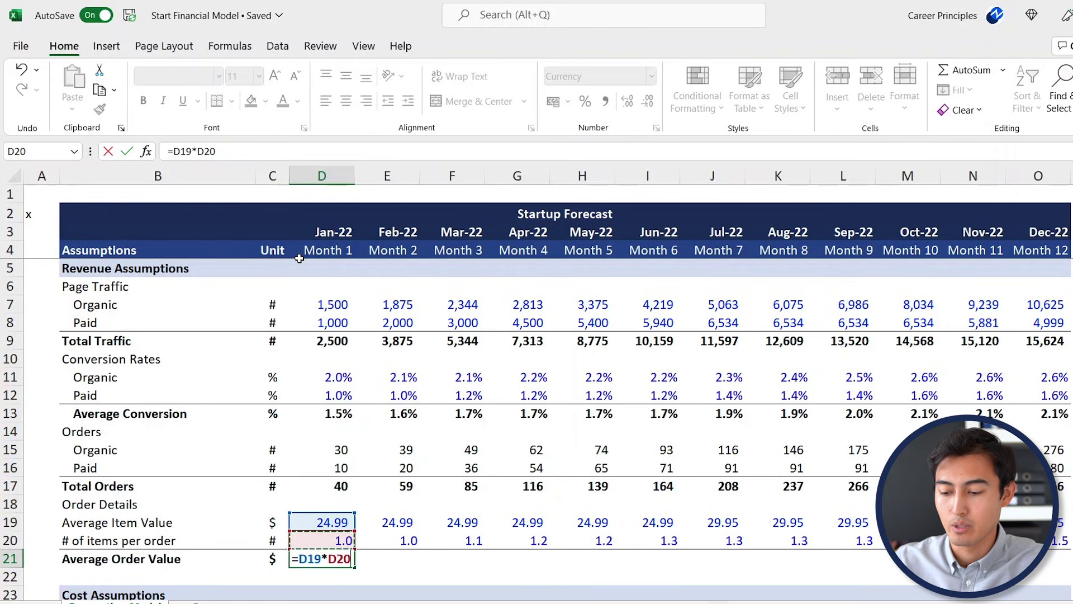
pyautogui.hotkey('ctrl', 'Return')
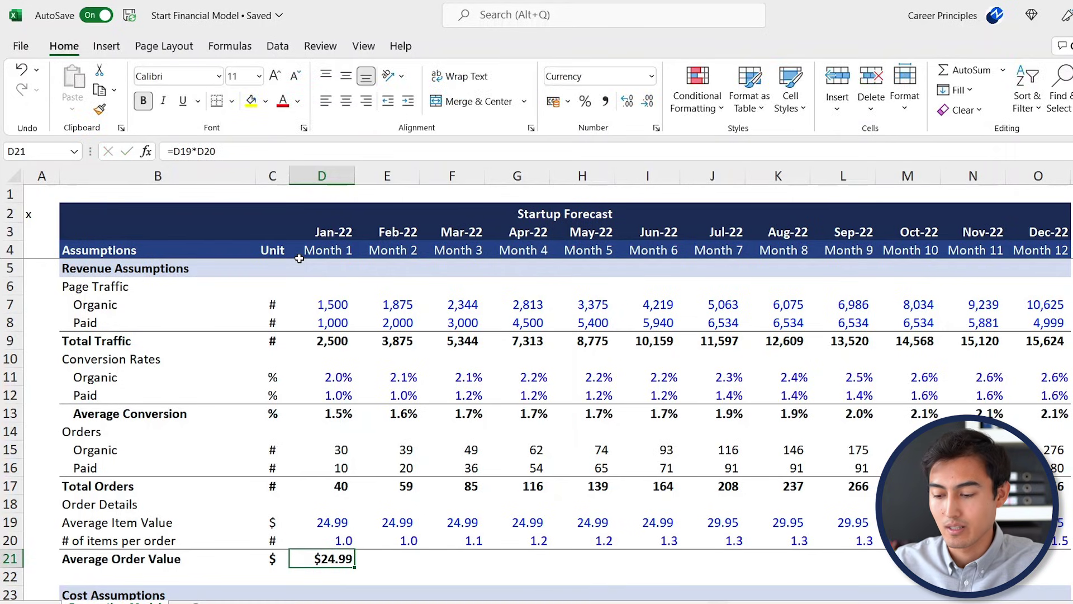
# Fill January's Average Order Value formula from D21 across the row through Dec-22
pyautogui.hotkey('shift', 'Right')
pyautogui.hotkey('shift', 'Right')
pyautogui.hotkey('shift', 'Right')
pyautogui.hotkey('shift', 'Right')
pyautogui.hotkey('shift', 'Right')
pyautogui.hotkey('shift', 'Right')
pyautogui.hotkey('shift', 'Right')
pyautogui.hotkey('shift', 'Right')
pyautogui.hotkey('shift', 'Right')
pyautogui.hotkey('shift', 'Right')
pyautogui.hotkey('shift', 'Right')
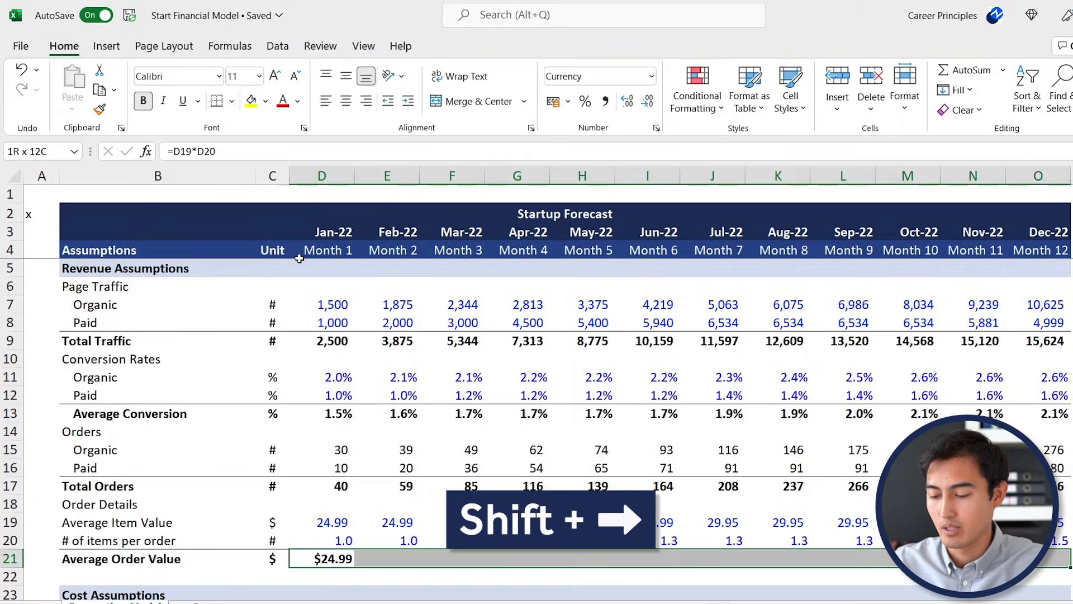
pyautogui.hotkey('ctrl', 'r')
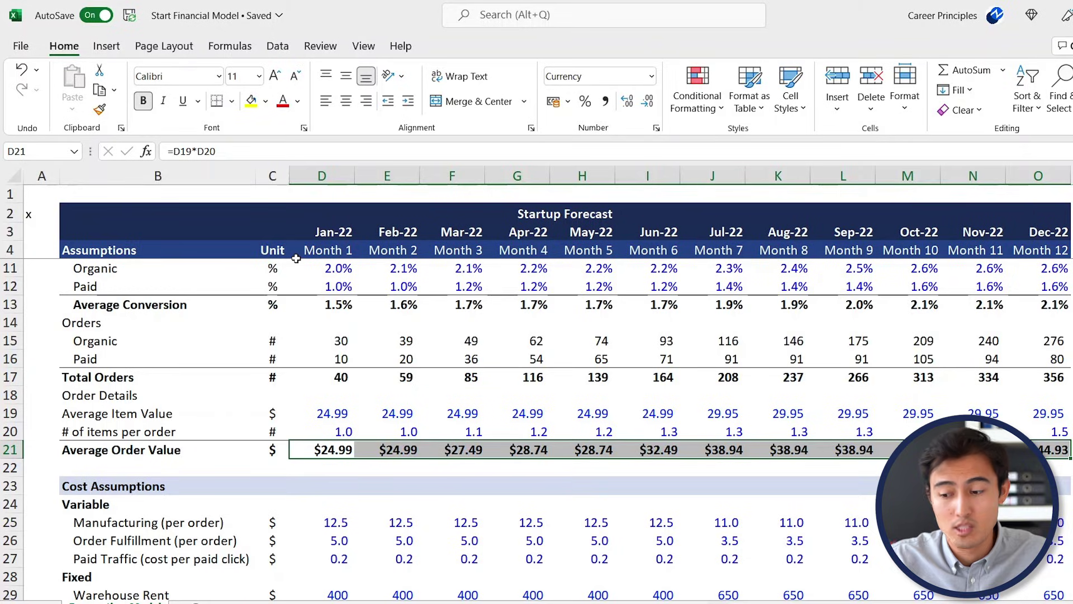
# Look over the Cost Assumptions section and its variable cost rows, starting with Manufacturing (per order)
pyautogui.scroll(-2, 296, 258)
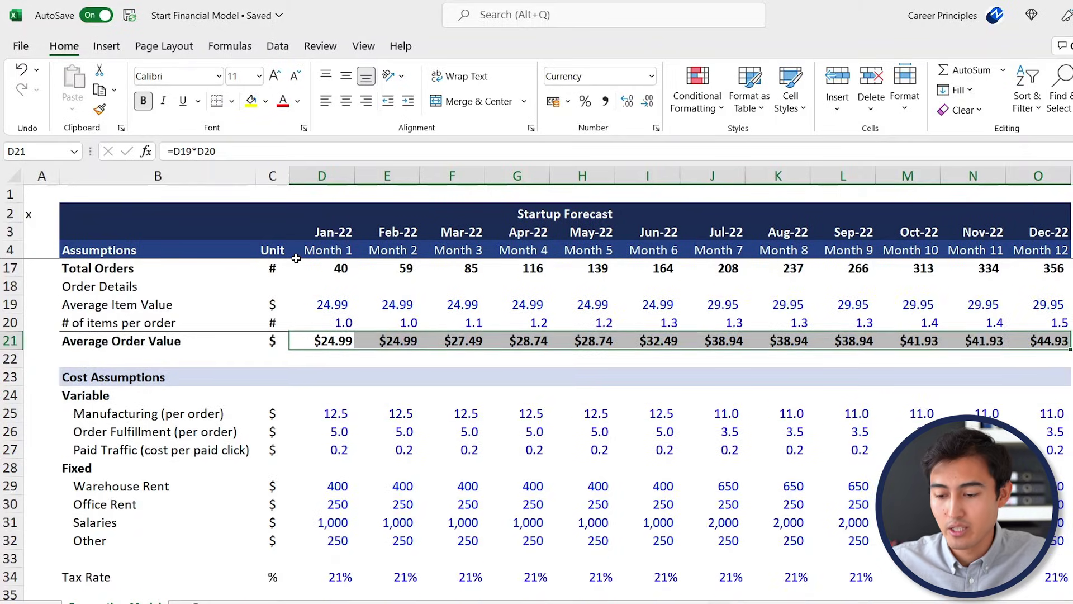
pyautogui.scroll(-2, 324, 451)
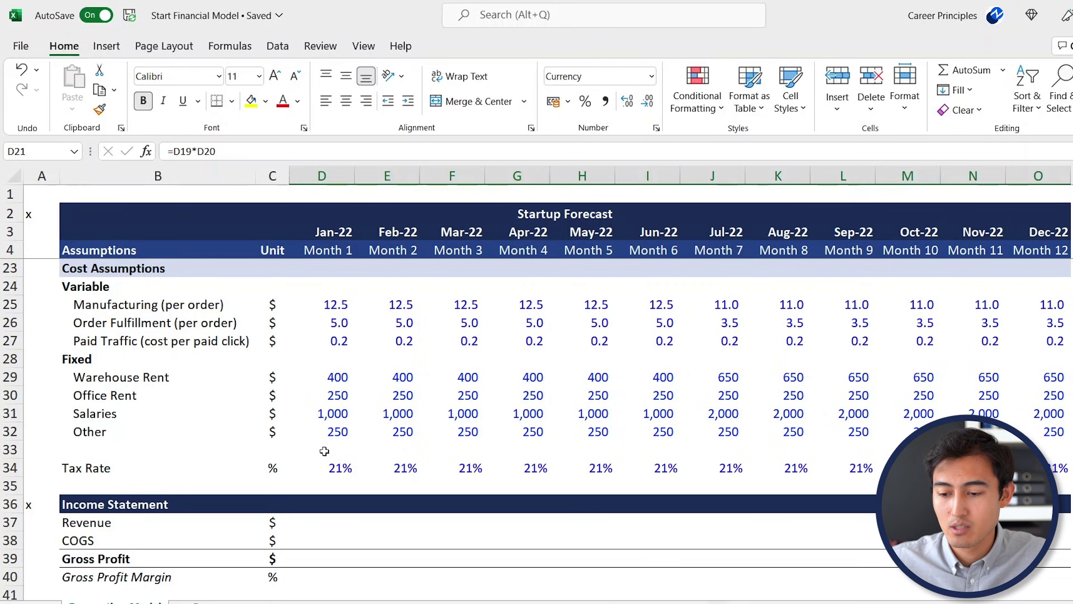
pyautogui.scroll(1, 324, 451)
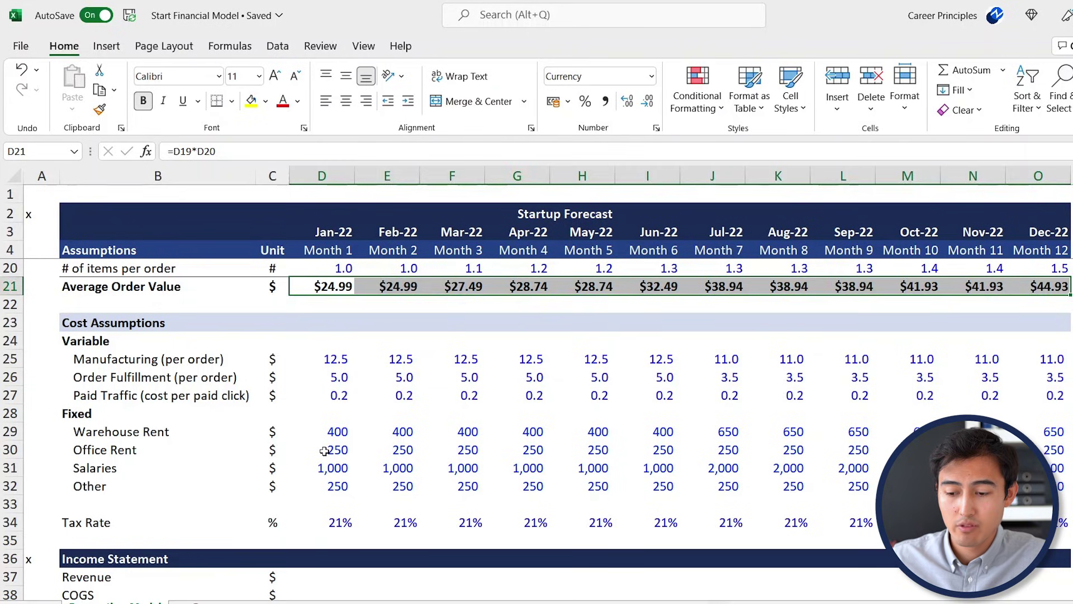
pyautogui.press('Down')
pyautogui.press('Down')
pyautogui.press('Down')
pyautogui.press('Down')
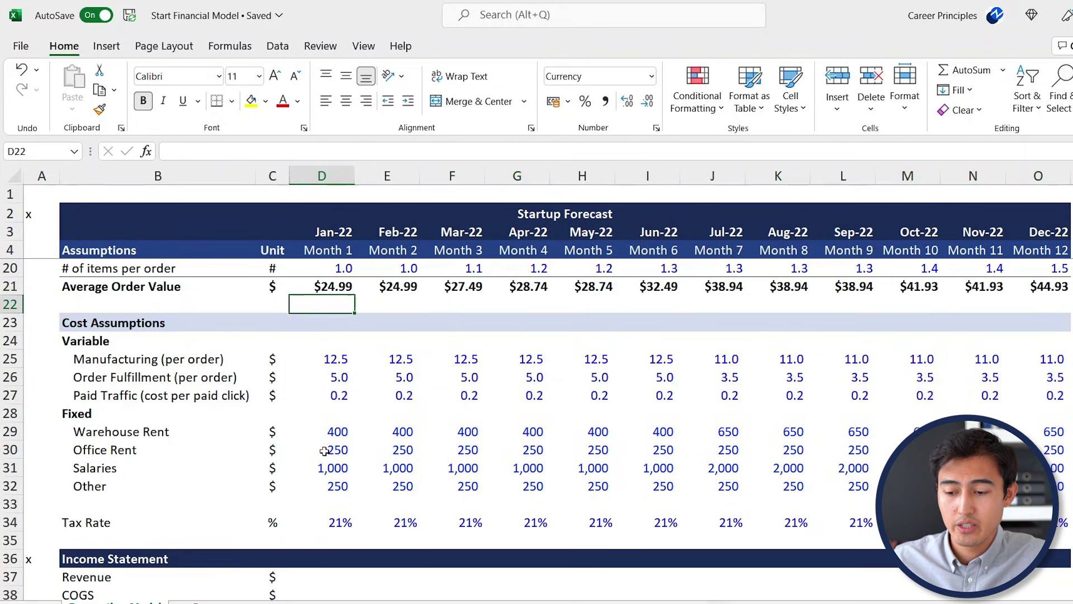
pyautogui.press('Left')
pyautogui.press('Left')
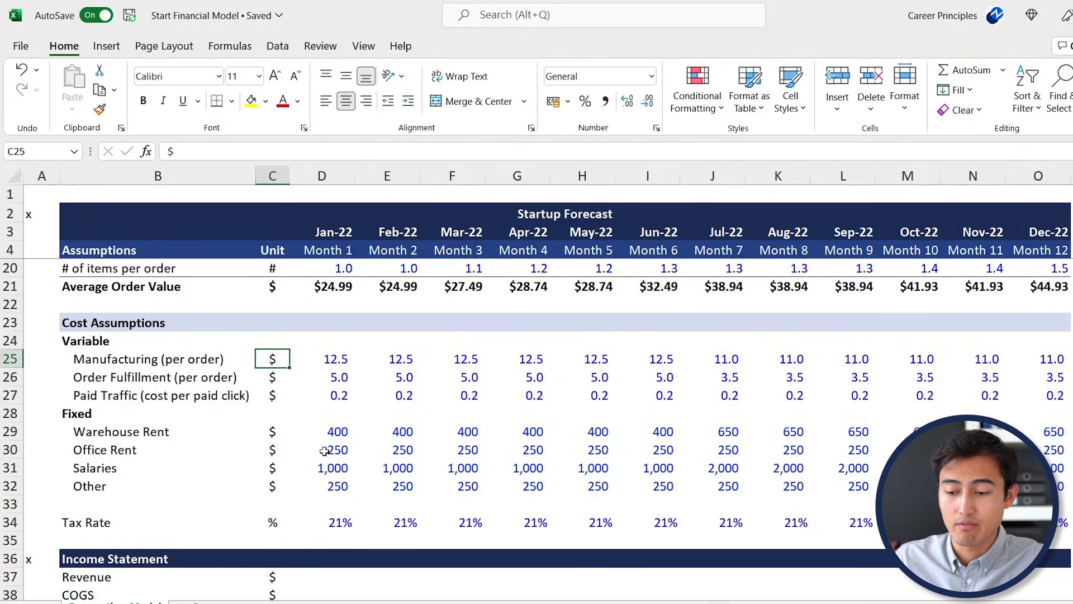
pyautogui.press('Down')
pyautogui.press('Down')
pyautogui.press('Up')
pyautogui.press('Up')
pyautogui.hotkey('shift', 'space')
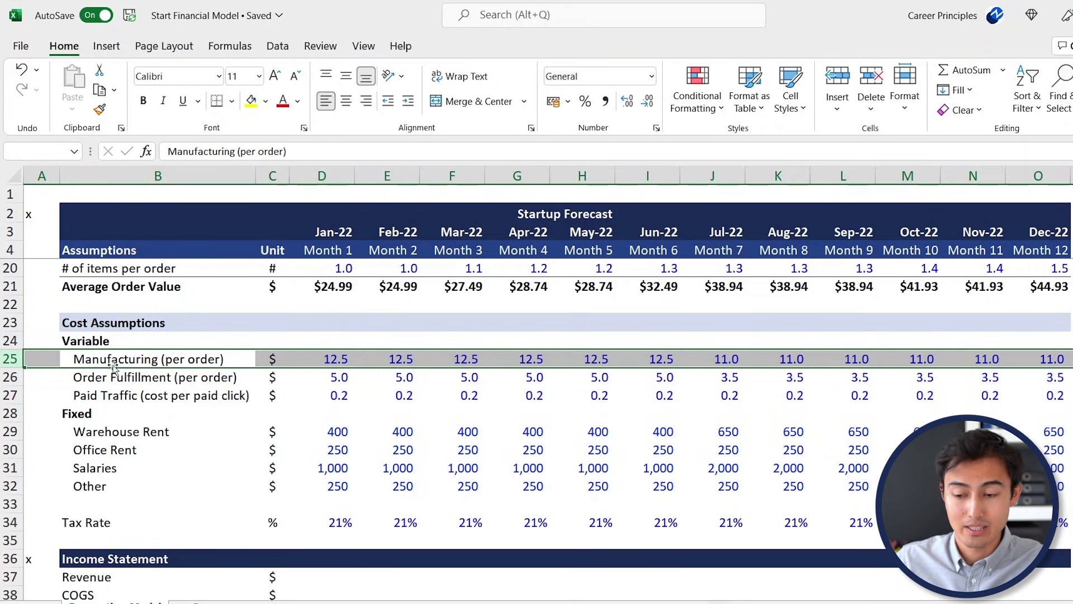
# Examine the manufacturing cost per order by month, comparing Jun-22 with Jul-22
pyautogui.click(272, 358)
pyautogui.click(310, 358)
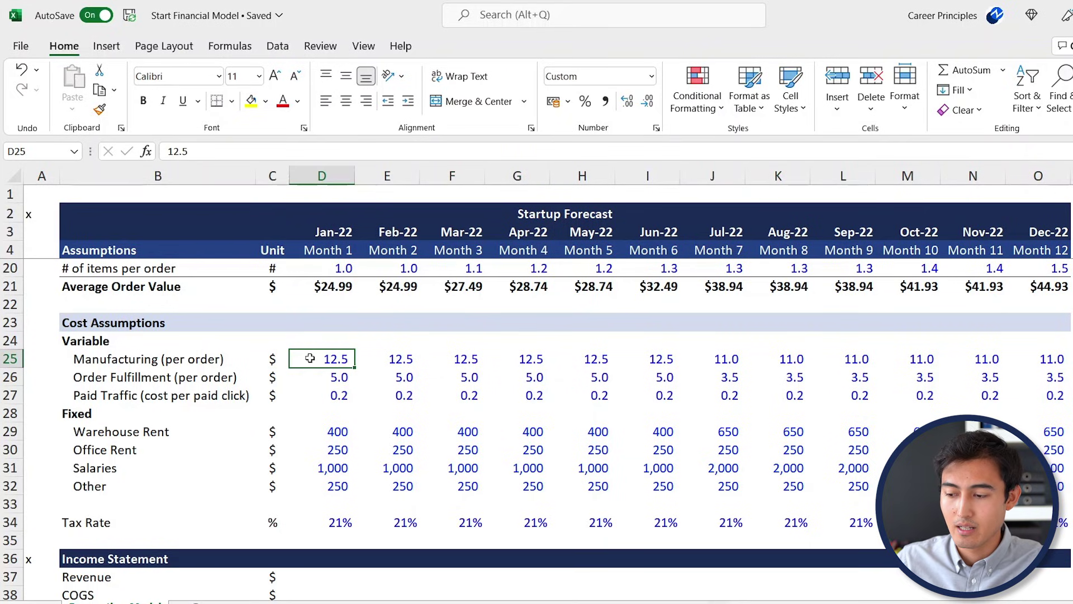
pyautogui.press('Right')
pyautogui.press('Right')
pyautogui.press('Right')
pyautogui.press('Right')
pyautogui.press('Right')
pyautogui.press('Right')
pyautogui.hotkey('shift', 'Right')
pyautogui.hotkey('shift', 'Right')
pyautogui.press('Left')
pyautogui.hotkey('shift', 'Right')
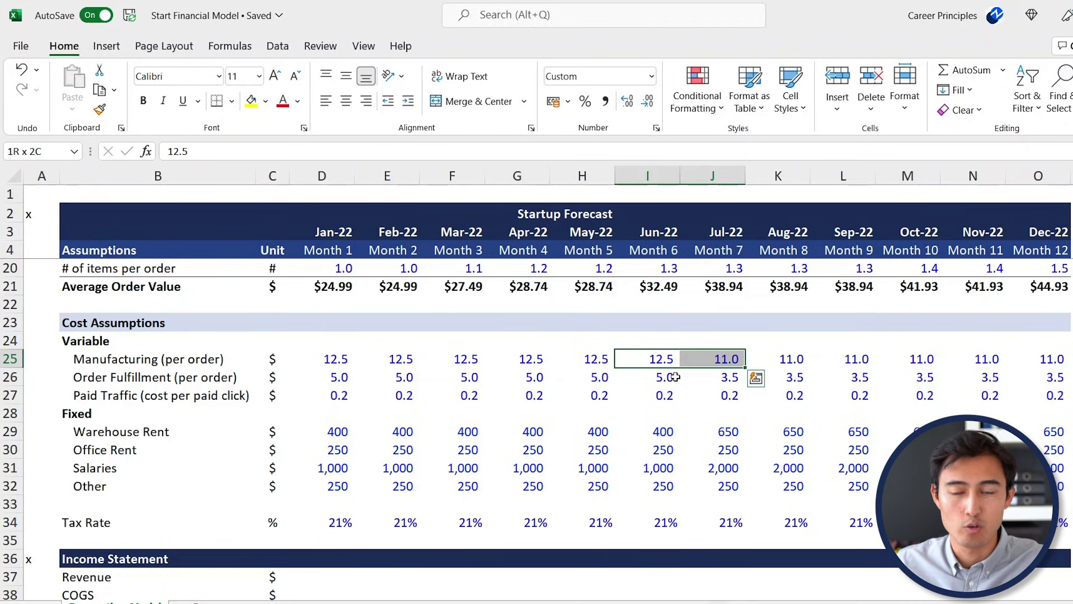
# Examine the order fulfillment cost per order and the paid traffic cost per click in rows 26 and 27
pyautogui.click(675, 377)
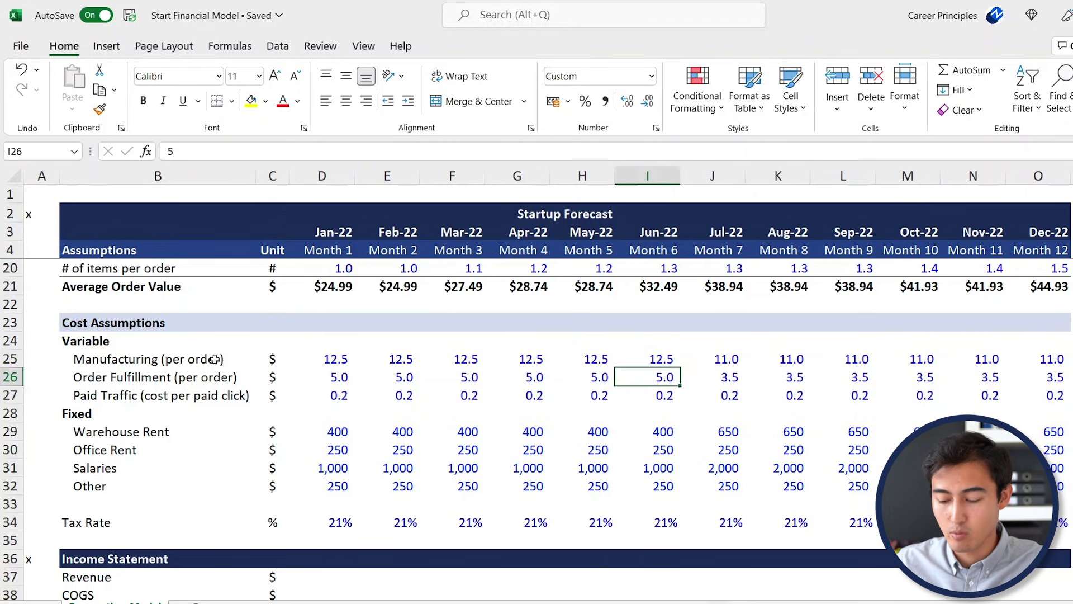
pyautogui.hotkey('shift', 'space')
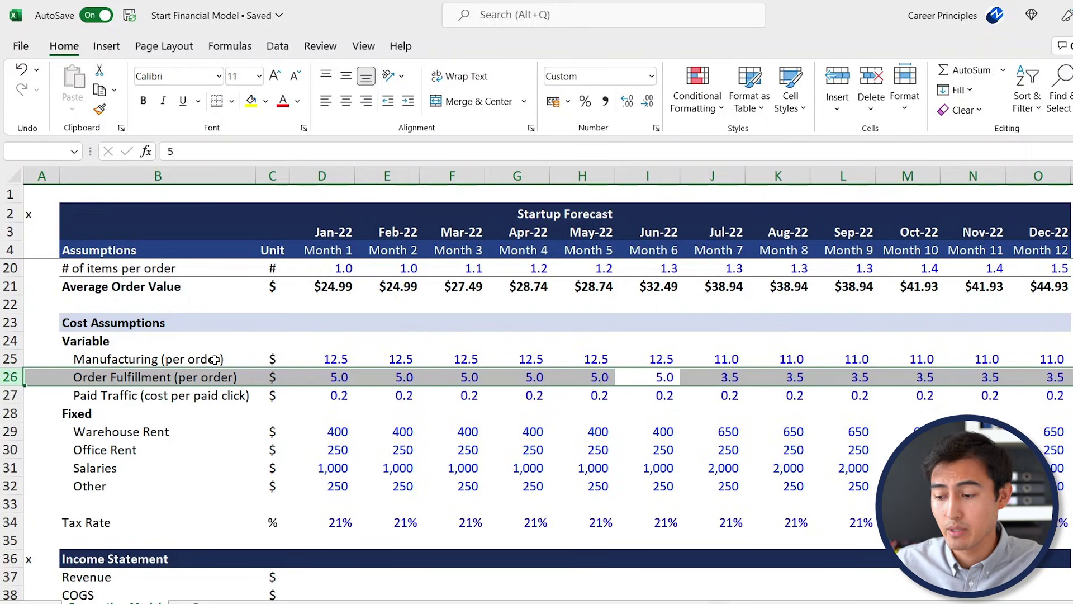
pyautogui.click(690, 377)
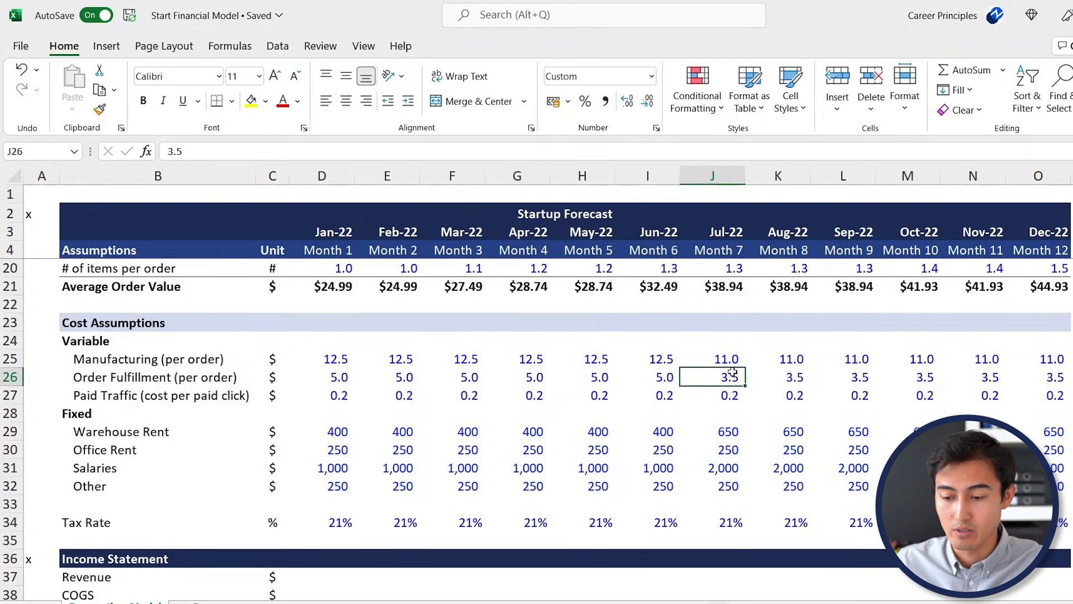
pyautogui.press('Down')
pyautogui.press('Left')
pyautogui.press('Left')
pyautogui.press('Left')
pyautogui.press('Left')
pyautogui.press('Left')
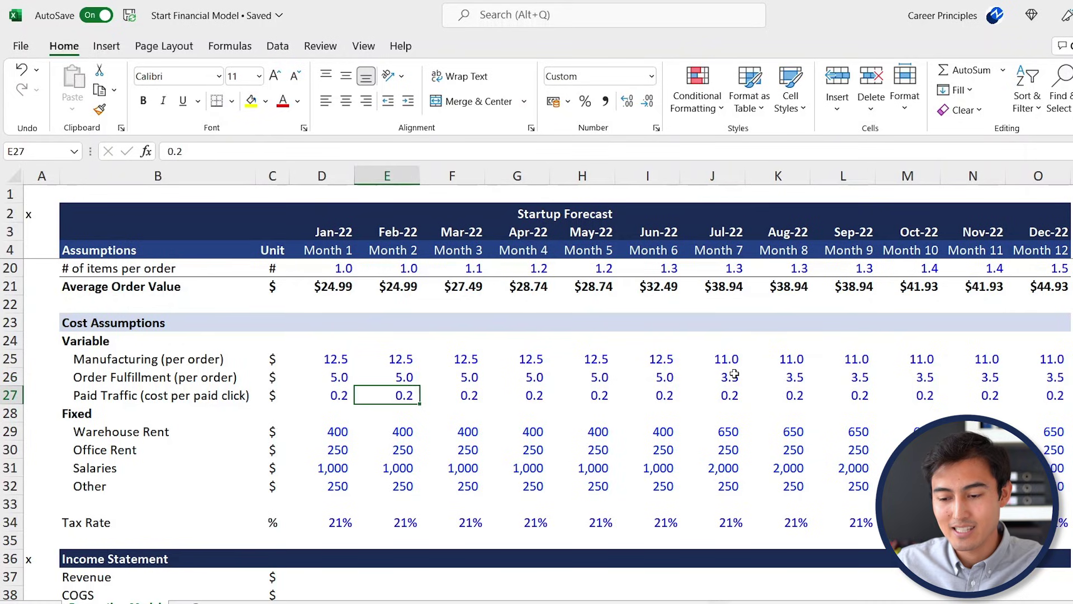
pyautogui.click(136, 398)
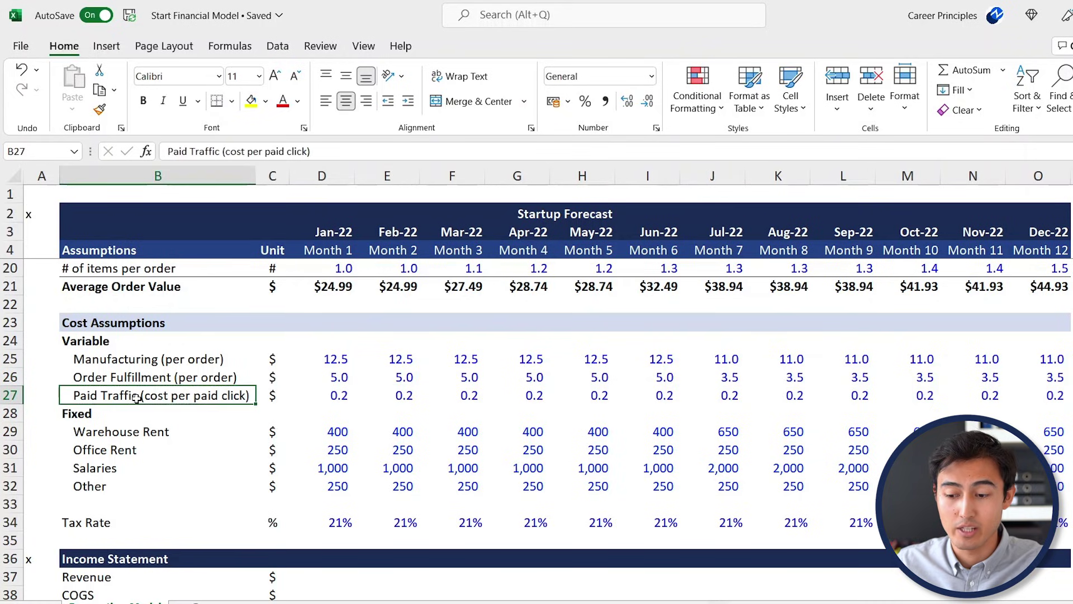
pyautogui.press('Right')
pyautogui.press('Right')
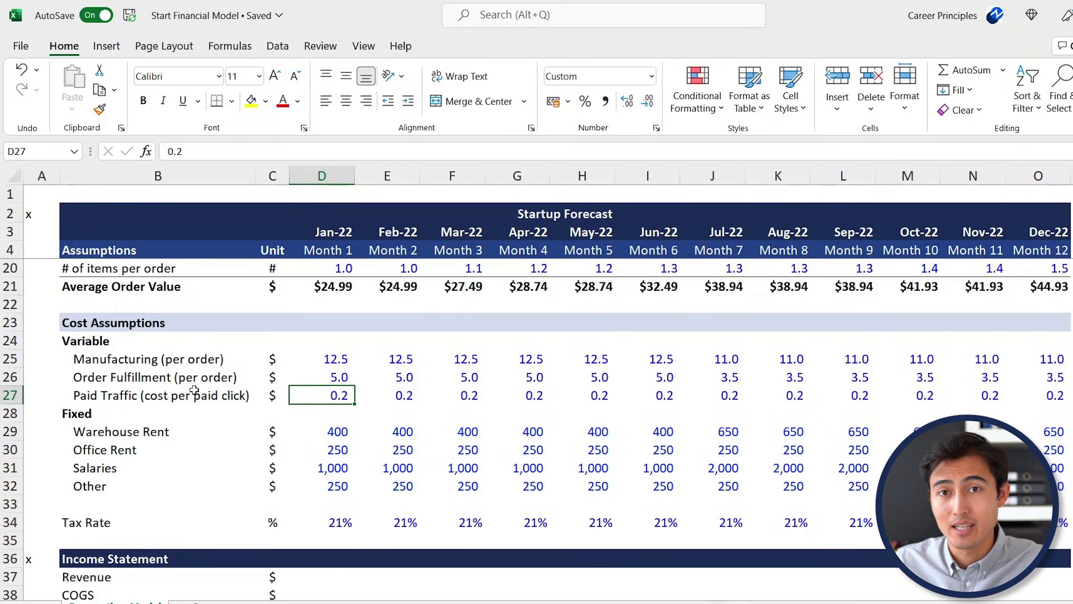
# Examine the fixed cost rows for warehouse rent, office rent, salaries and other costs
pyautogui.press('Down')
pyautogui.press('Down')
pyautogui.press('Left')
pyautogui.press('Left')
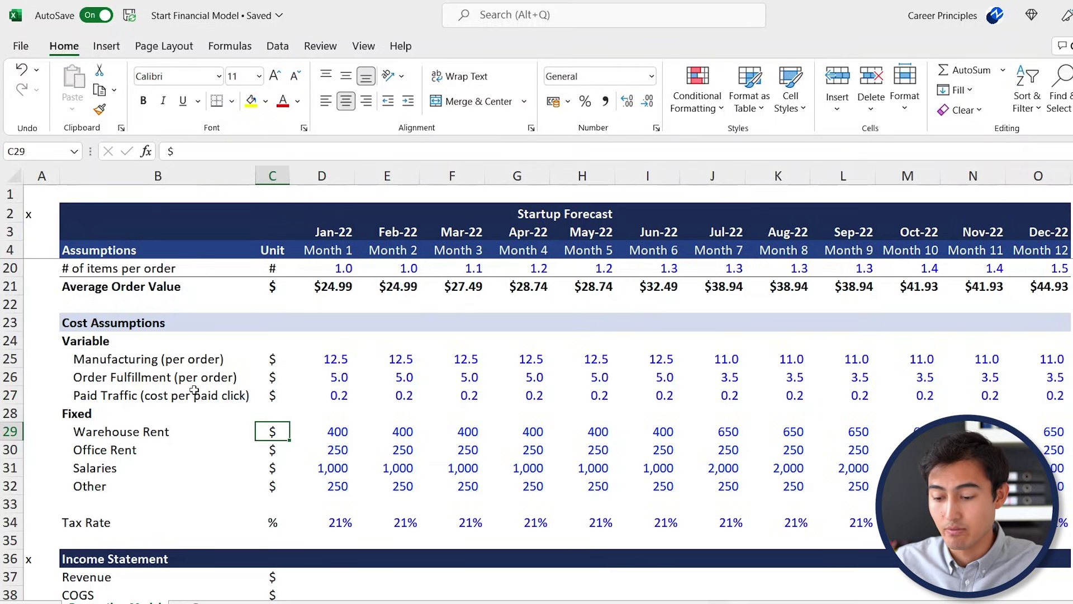
pyautogui.hotkey('shift', 'space')
pyautogui.press('Down')
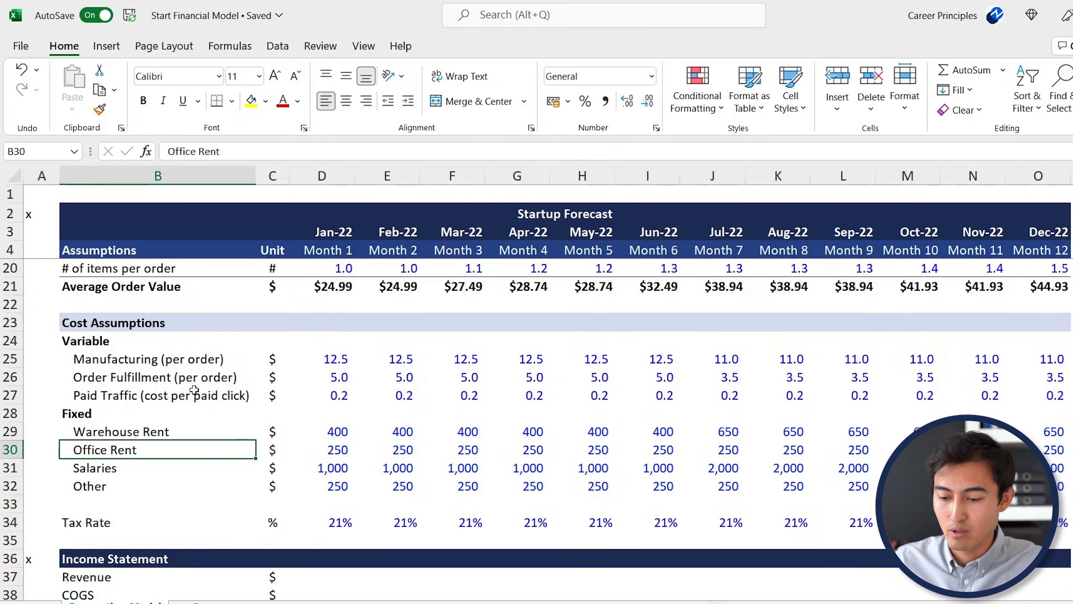
pyautogui.hotkey('shift', 'space')
pyautogui.press('Down')
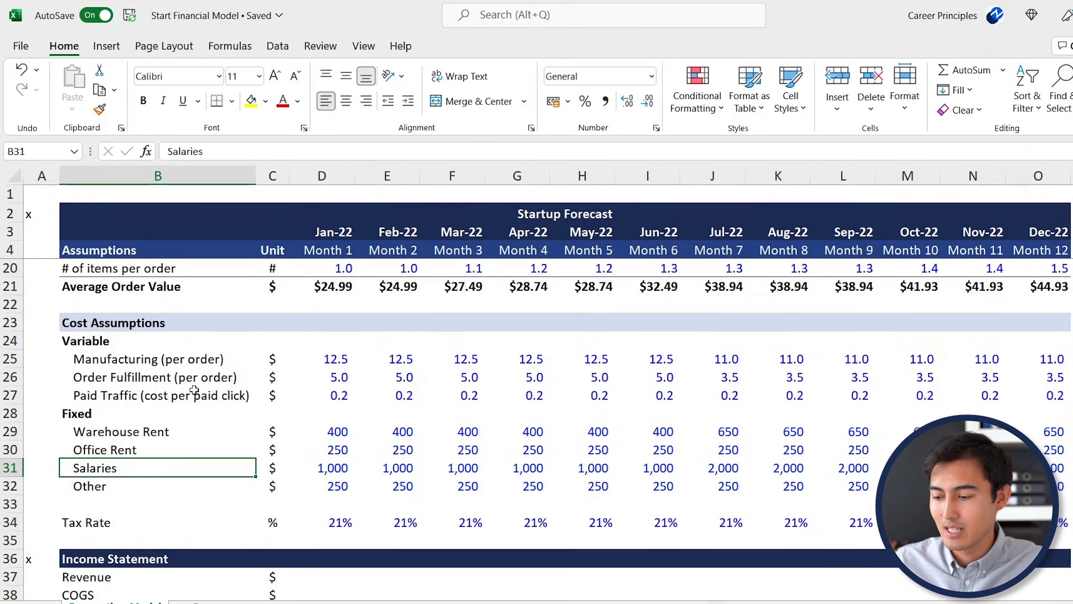
pyautogui.hotkey('shift', 'space')
pyautogui.press('Down')
pyautogui.hotkey('shift', 'space')
pyautogui.press('Up')
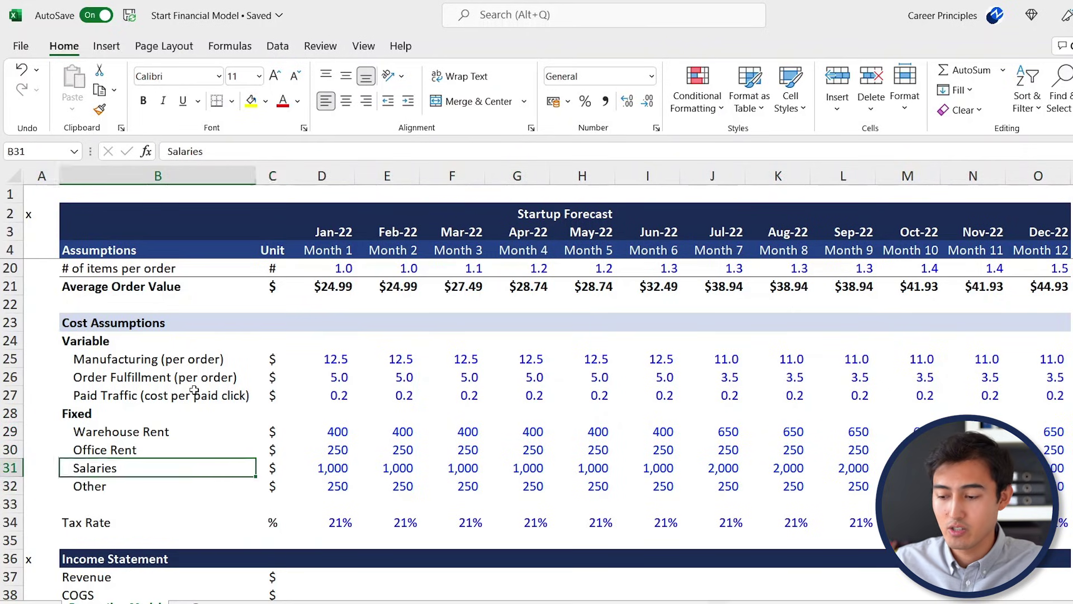
# Examine the Salaries row, comparing the Jan-22 to Jun-22 amounts with those from Jul-22 to Dec-22
pyautogui.press('Right')
pyautogui.press('Right')
pyautogui.hotkey('shift', 'Right')
pyautogui.hotkey('shift', 'Right')
pyautogui.hotkey('shift', 'Right')
pyautogui.hotkey('shift', 'Right')
pyautogui.hotkey('shift', 'Right')
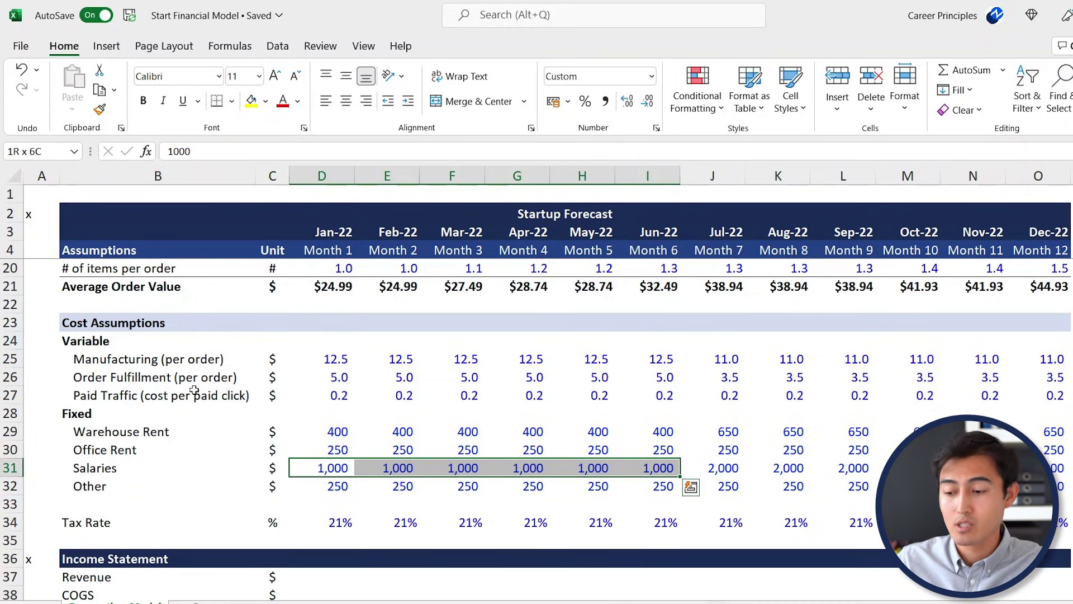
pyautogui.press('Right')
pyautogui.press('Right')
pyautogui.press('Right')
pyautogui.press('Right')
pyautogui.press('Right')
pyautogui.press('Right')
pyautogui.hotkey('shift', 'Right')
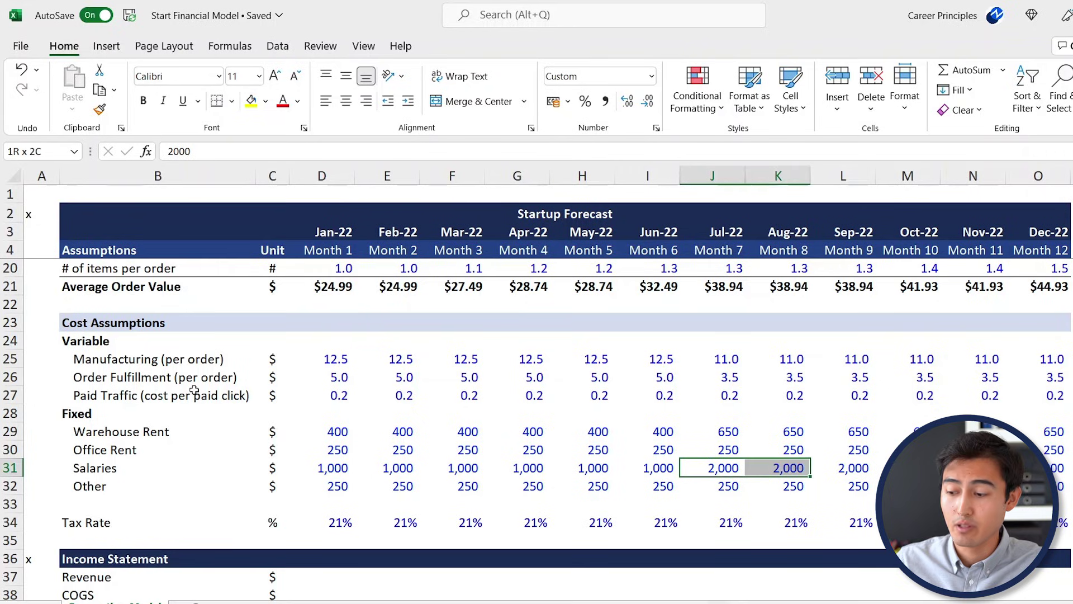
pyautogui.hotkey('shift', 'Right')
pyautogui.hotkey('shift', 'Right')
pyautogui.hotkey('shift', 'Right')
pyautogui.hotkey('shift', 'Right')
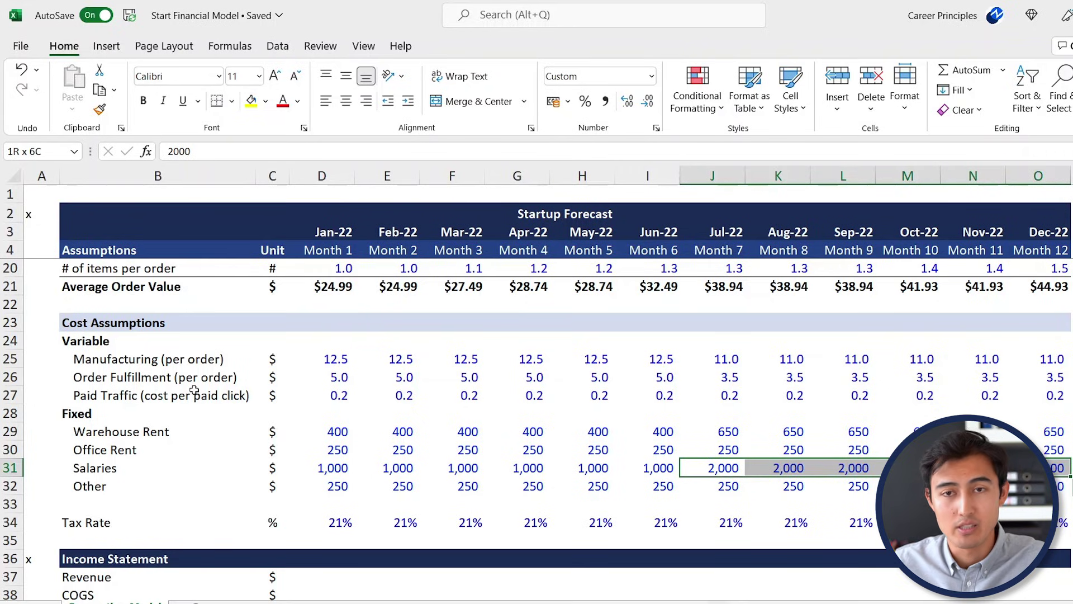
# Examine the Tax Rate assumption in row 34 across the forecast months
pyautogui.press('Down')
pyautogui.press('Down')
pyautogui.press('Down')
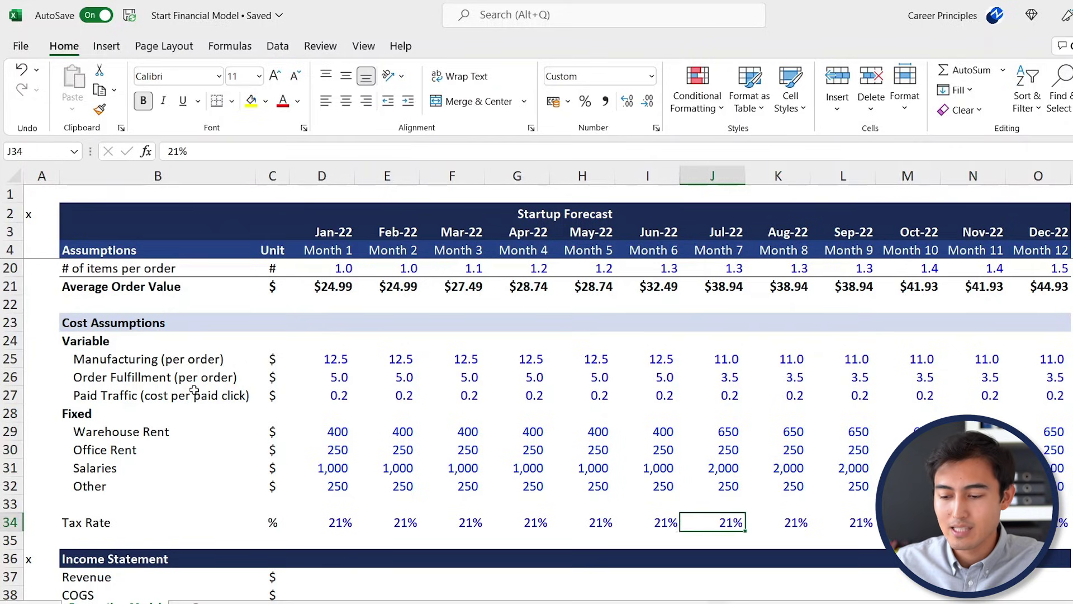
pyautogui.press('Left')
pyautogui.press('Left')
pyautogui.press('Left')
pyautogui.press('Left')
pyautogui.press('Left')
pyautogui.press('Left')
pyautogui.press('Left')
pyautogui.press('Left')
pyautogui.hotkey('shift', 'space')
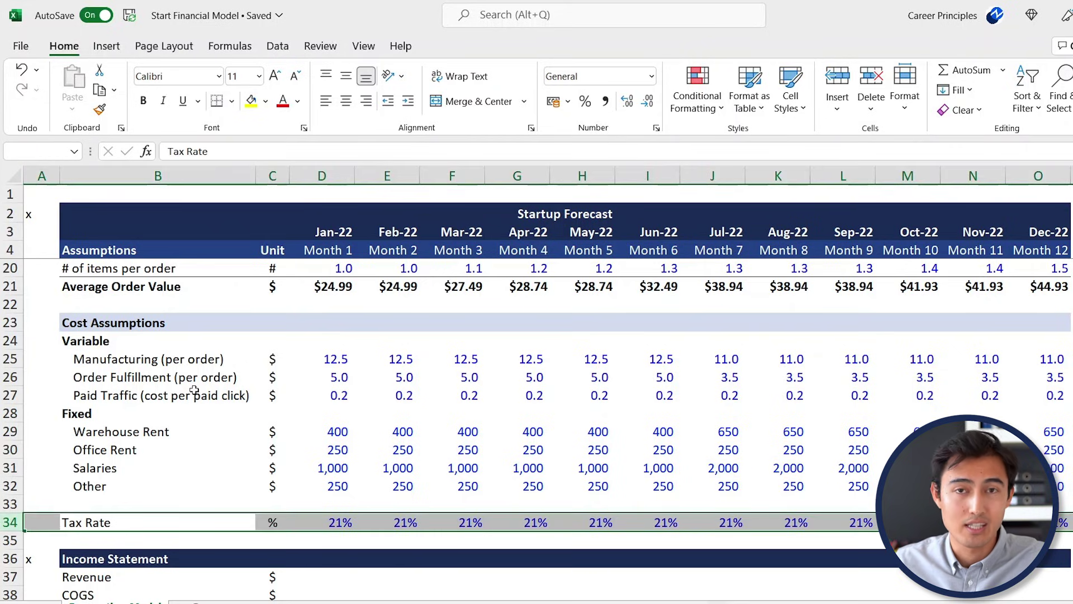
pyautogui.press('Right')
pyautogui.press('Right')
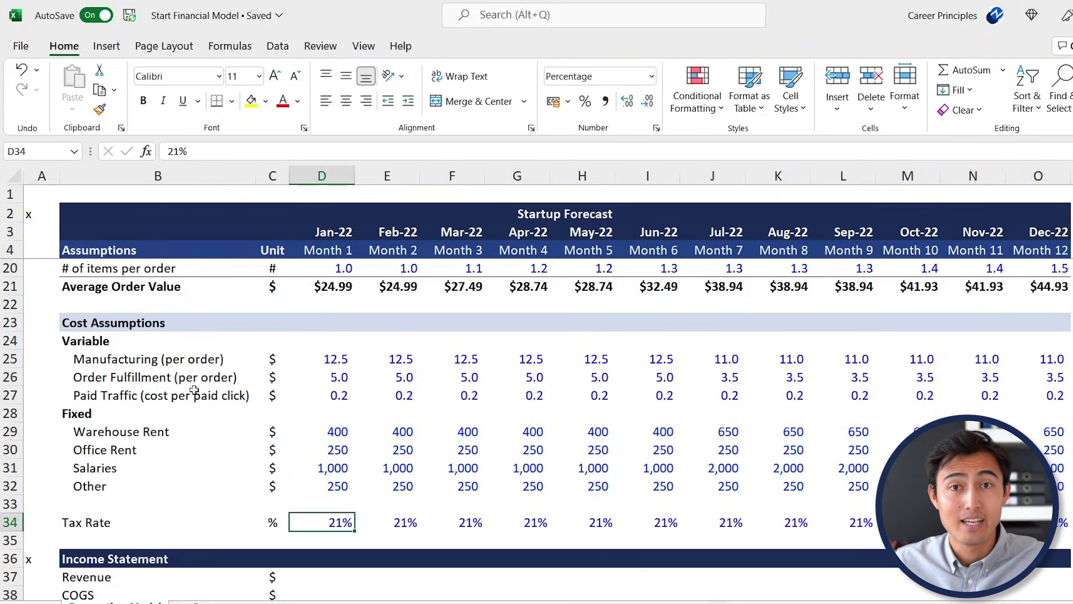
# Review the block of cost and tax assumptions upward from the January tax rate and across the months
pyautogui.hotkey('shift', 'Up')
pyautogui.hotkey('shift', 'Up')
pyautogui.hotkey('shift', 'Up')
pyautogui.hotkey('shift', 'Up')
pyautogui.hotkey('shift', 'Up')
pyautogui.hotkey('shift', 'Up')
pyautogui.hotkey('shift', 'Up')
pyautogui.hotkey('shift', 'Up')
pyautogui.hotkey('shift', 'Up')
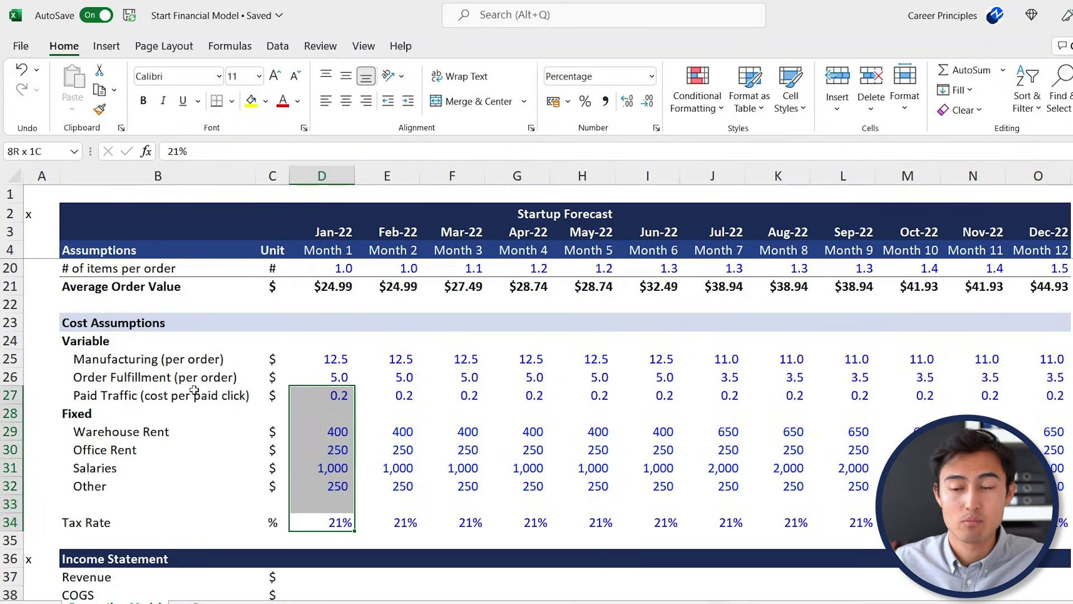
pyautogui.hotkey('ctrl', 'shift', 'Right')
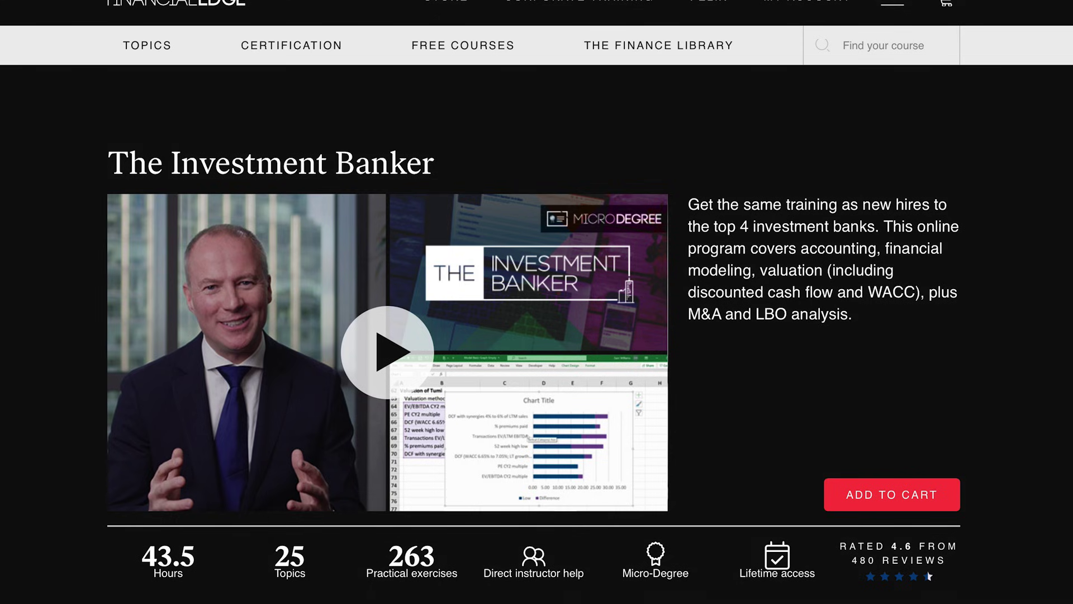
# Look through the included courses on The Investment Banker course page
pyautogui.scroll(-10, 536, 335)
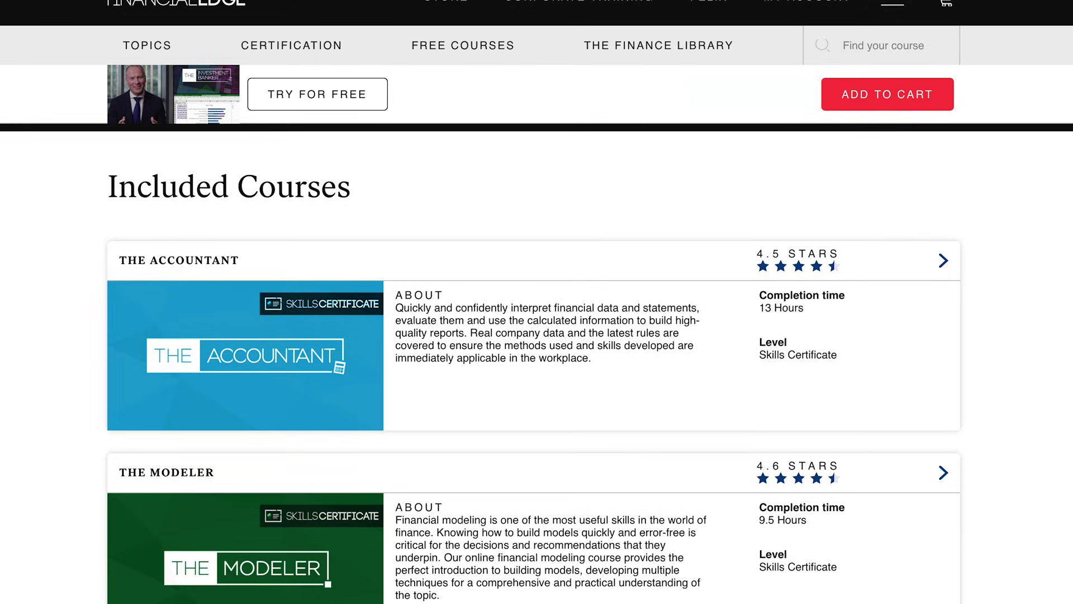
pyautogui.scroll(-7, 536, 363)
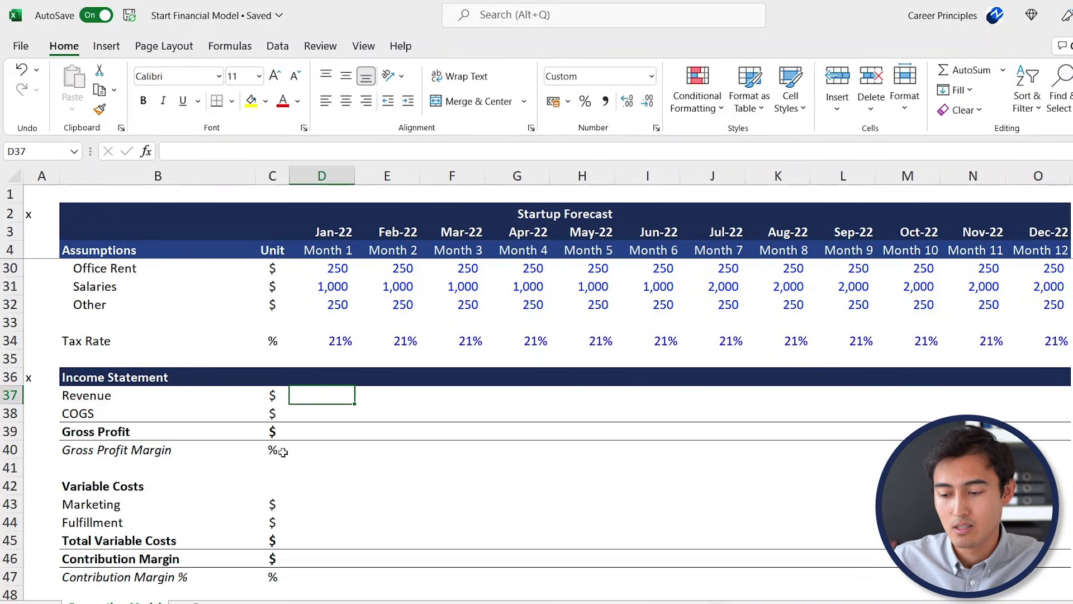
# Calculate January revenue in D37 as total orders times average order value with =D17*D21
pyautogui.write('=')
pyautogui.press('Up')
pyautogui.press('Up')
pyautogui.press('Up')
pyautogui.press('Up')
pyautogui.press('Up')
pyautogui.press('Up')
pyautogui.press('Up')
pyautogui.press('Up')
pyautogui.press('Up')
pyautogui.press('Up')
pyautogui.press('Up')
pyautogui.press('Up')
pyautogui.press('Up')
pyautogui.press('Up')
pyautogui.press('Up')
pyautogui.press('Up')
pyautogui.press('Up')
pyautogui.press('Up')
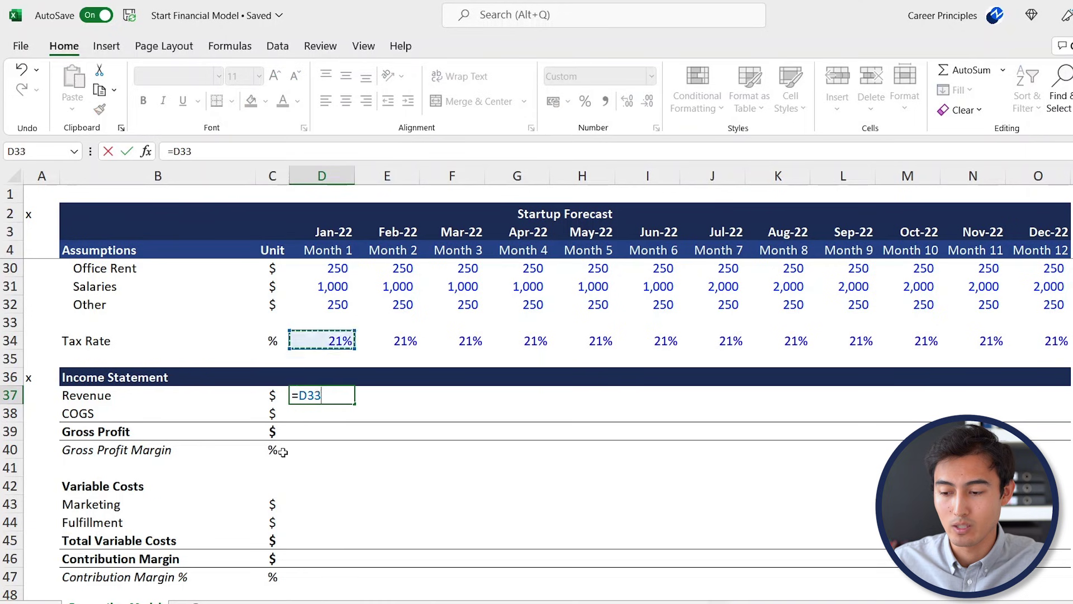
pyautogui.press('Up')
pyautogui.press('Up')
pyautogui.press('Up')
pyautogui.press('Up')
pyautogui.press('Up')
pyautogui.press('Up')
pyautogui.press('Up')
pyautogui.press('Up')
pyautogui.press('Up')
pyautogui.press('Up')
pyautogui.press('Up')
pyautogui.press('Up')
pyautogui.press('Up')
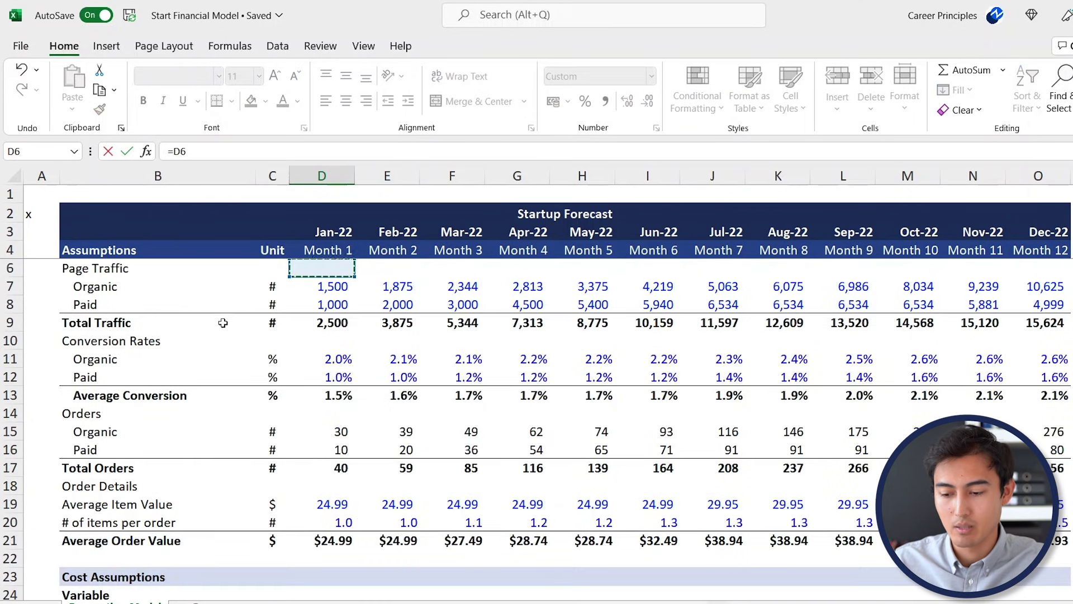
pyautogui.click(324, 472)
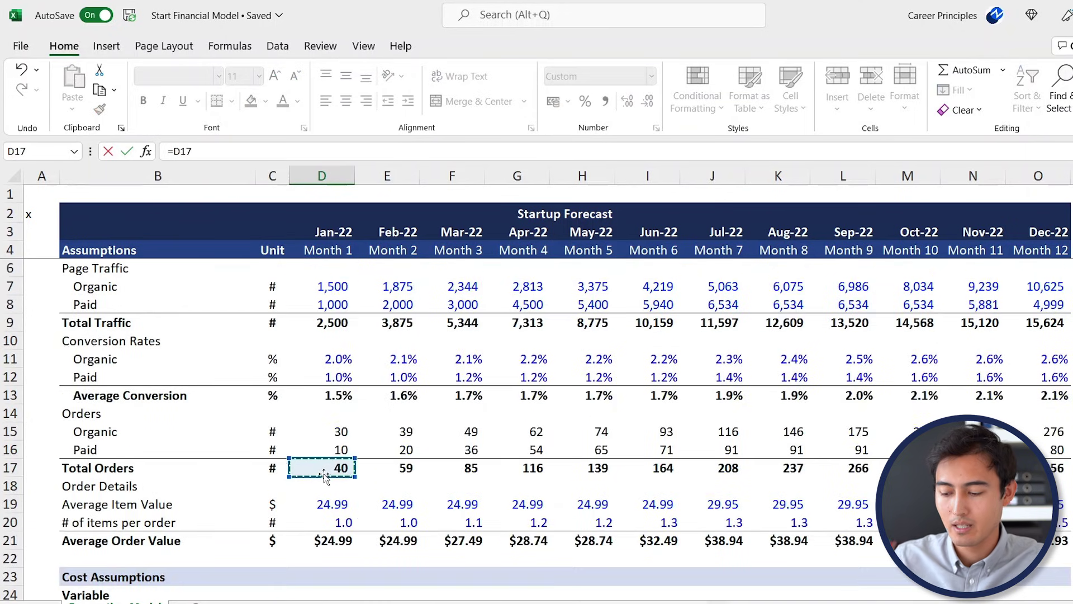
pyautogui.write('*')
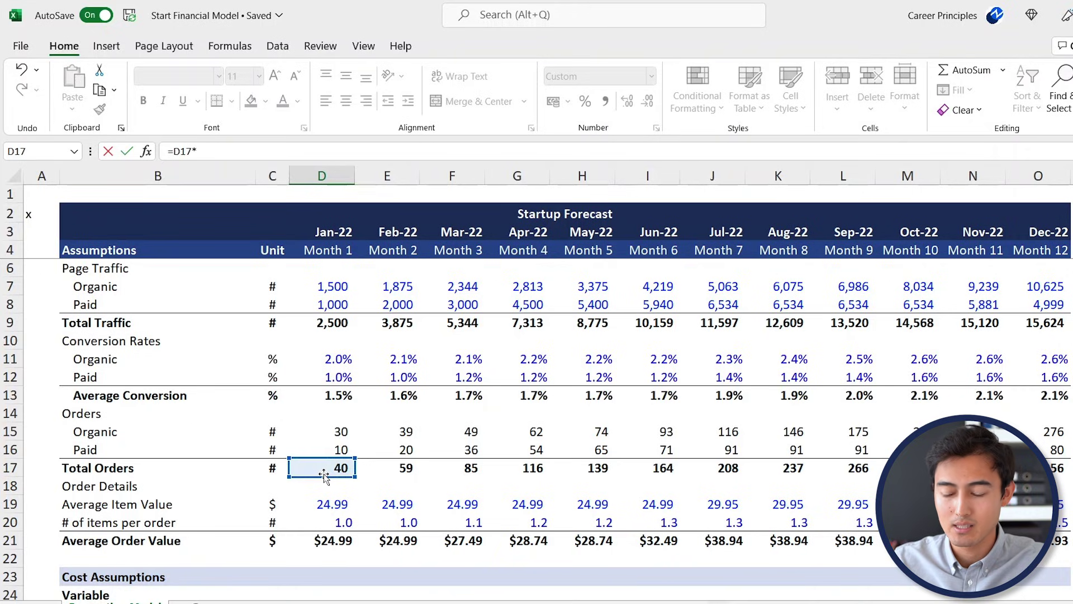
pyautogui.click(342, 547)
pyautogui.press('Return')
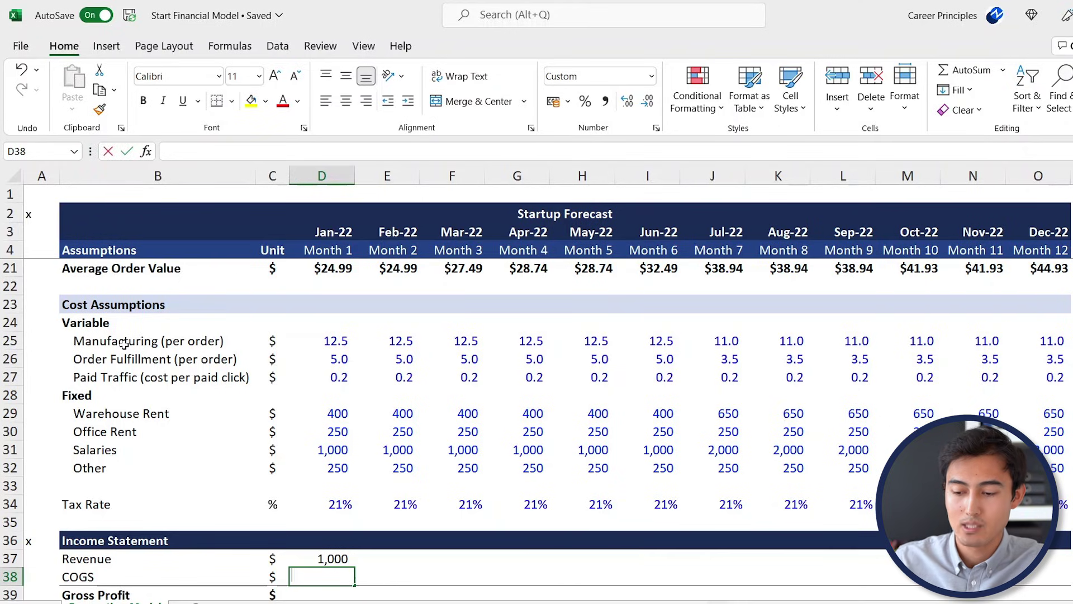
# Calculate January COGS in D38 as manufacturing cost per order times total orders with =D25*D17
pyautogui.write('=')
pyautogui.press('Up')
pyautogui.press('Up')
pyautogui.press('Up')
pyautogui.press('Up')
pyautogui.press('Up')
pyautogui.press('Up')
pyautogui.press('Up')
pyautogui.press('Up')
pyautogui.press('Up')
pyautogui.press('Up')
pyautogui.press('Up')
pyautogui.press('Up')
pyautogui.press('Up')
pyautogui.press('Up')
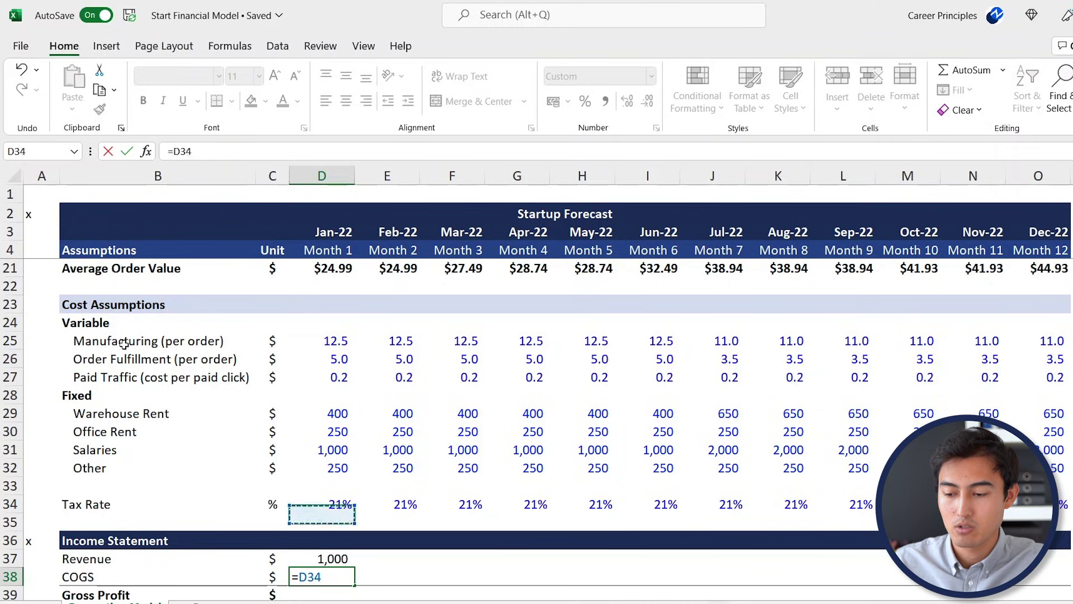
pyautogui.press('Down')
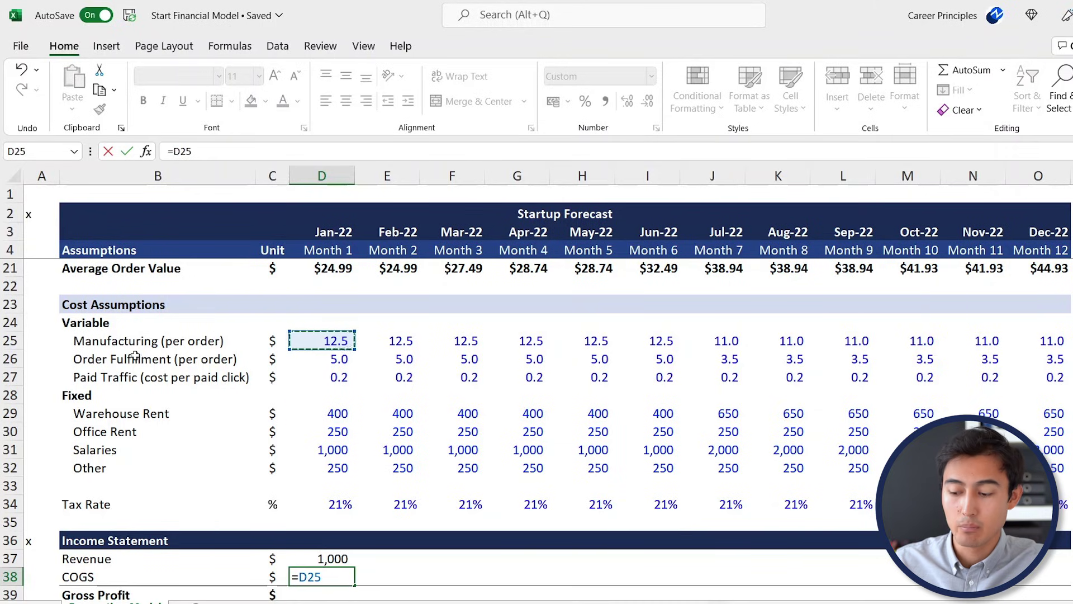
pyautogui.write('*')
pyautogui.scroll(3, 286, 358)
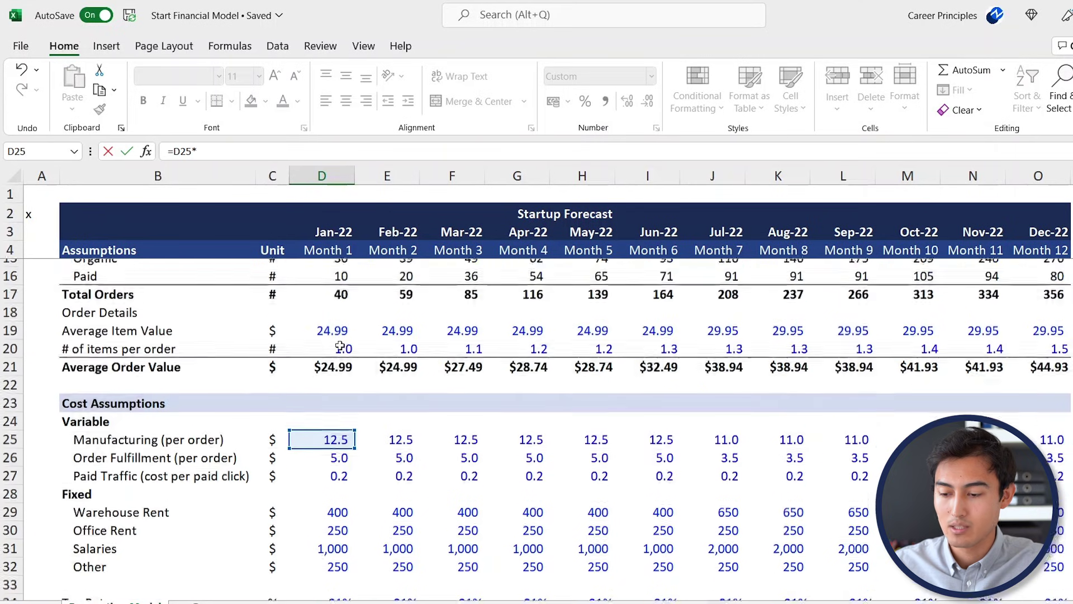
pyautogui.click(325, 359)
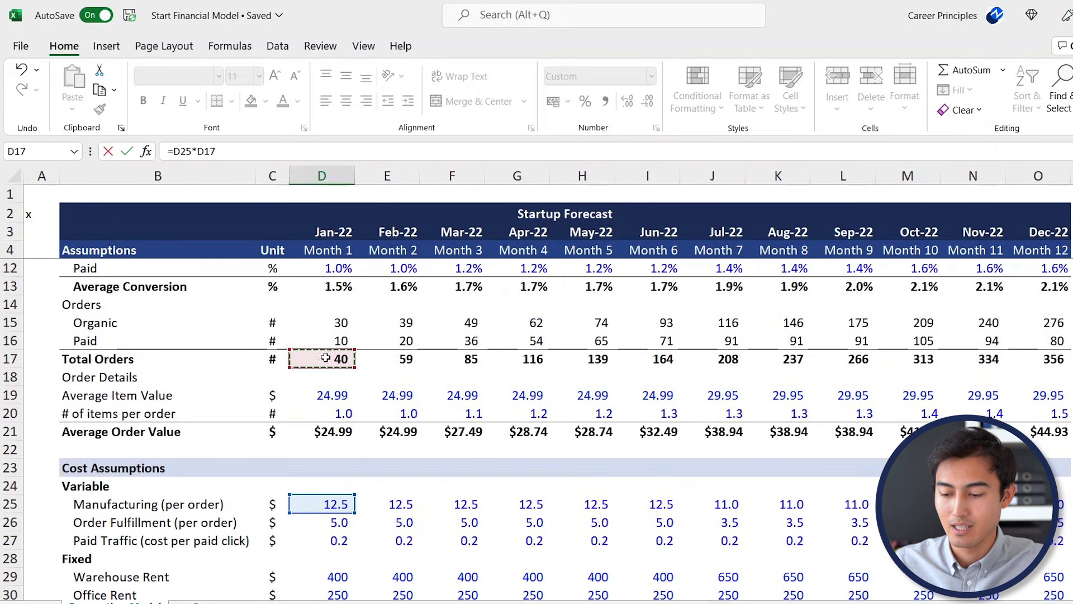
pyautogui.press('Return')
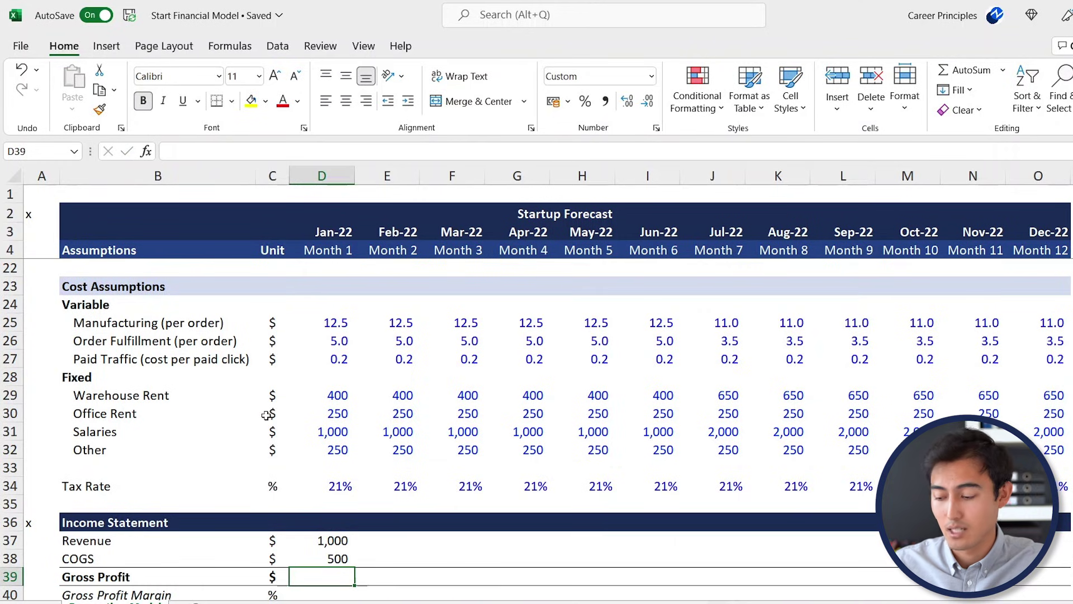
# Calculate January gross profit in D39 as revenue minus COGS with =D37-D38
pyautogui.write('=')
pyautogui.press('Up')
pyautogui.press('Up')
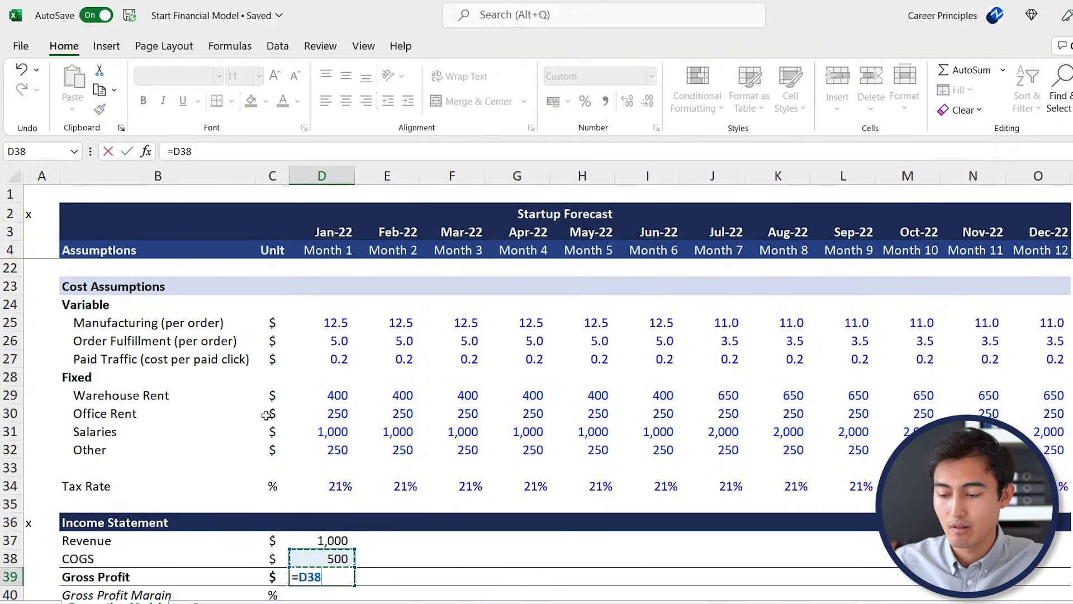
pyautogui.write('-')
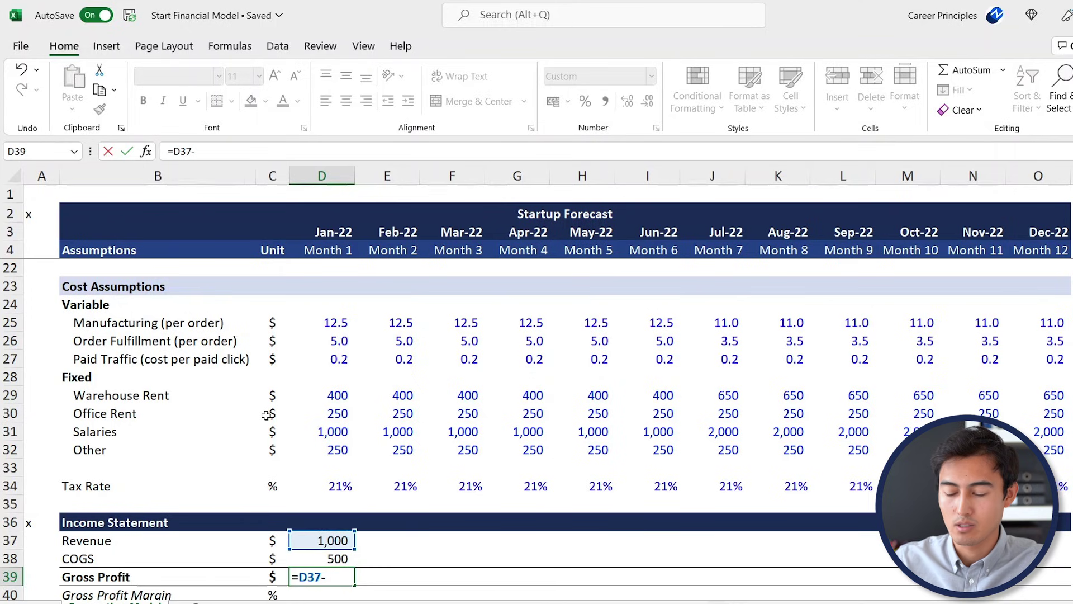
pyautogui.press('Up')
pyautogui.press('Return')
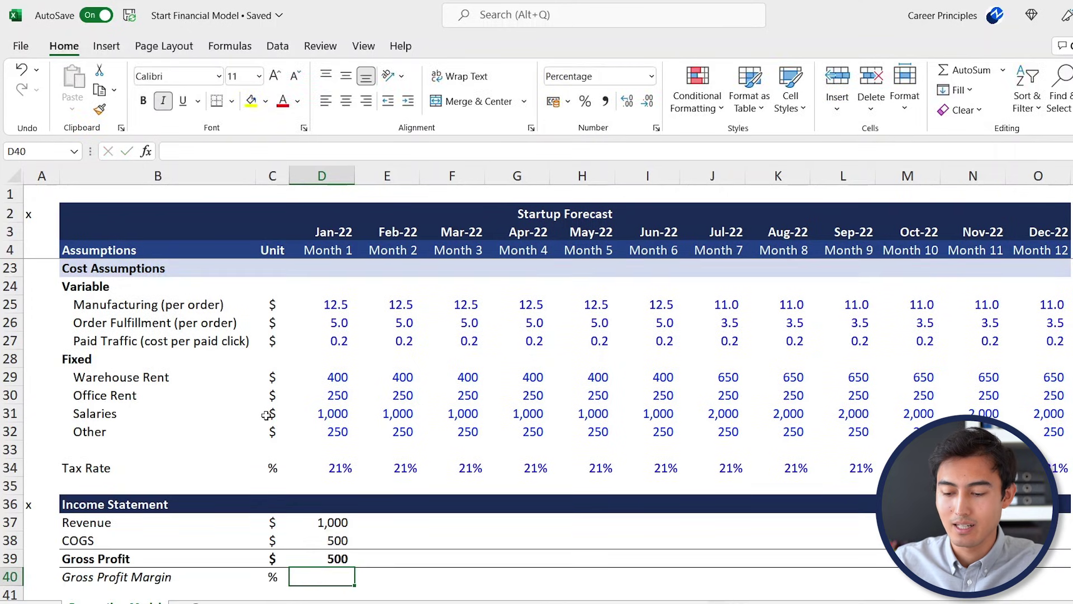
# Calculate the January gross profit margin in D40 by dividing gross profit by revenue with =D39/D37
pyautogui.press('Left')
pyautogui.press('Left')
pyautogui.press('Right')
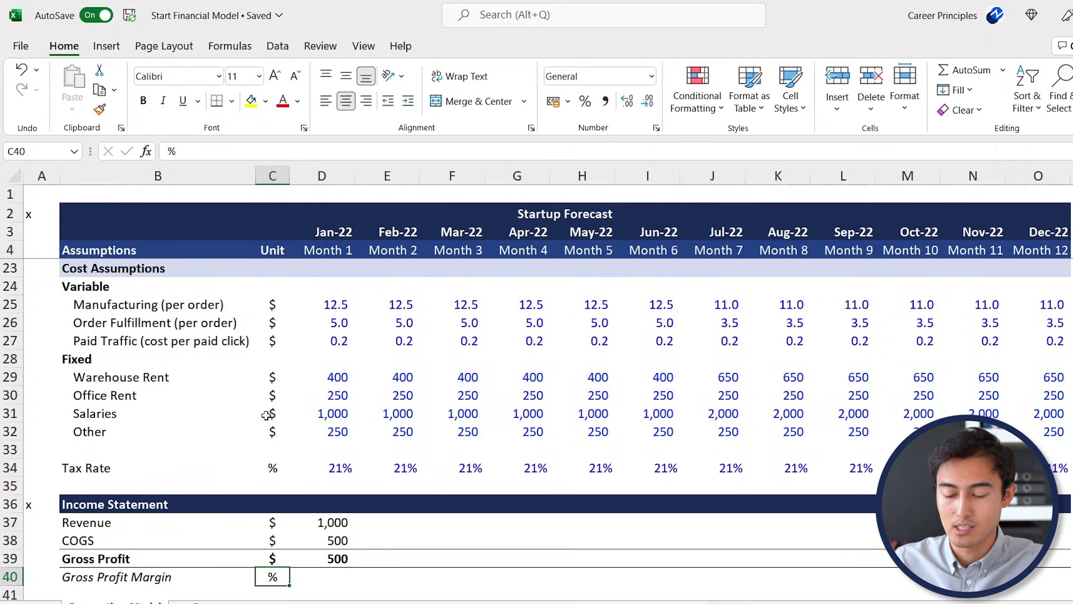
pyautogui.press('Right')
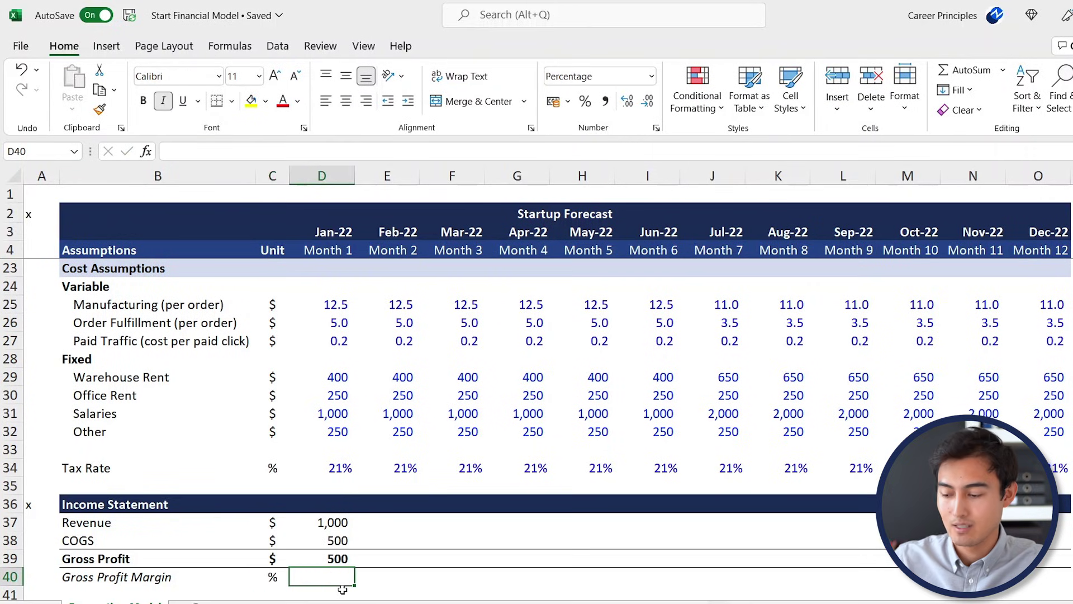
pyautogui.write('=')
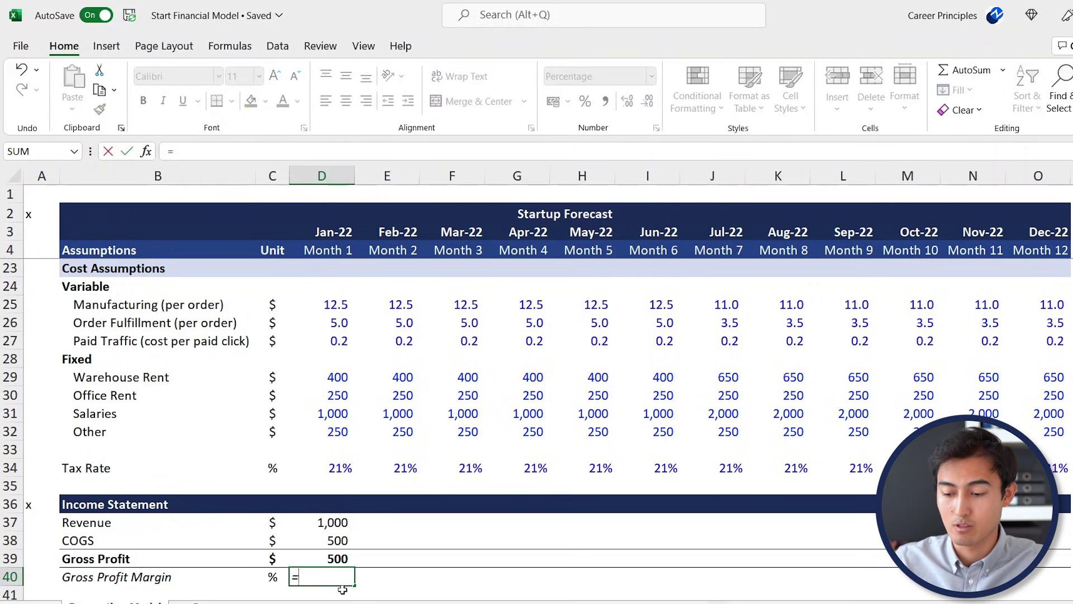
pyautogui.press('Up')
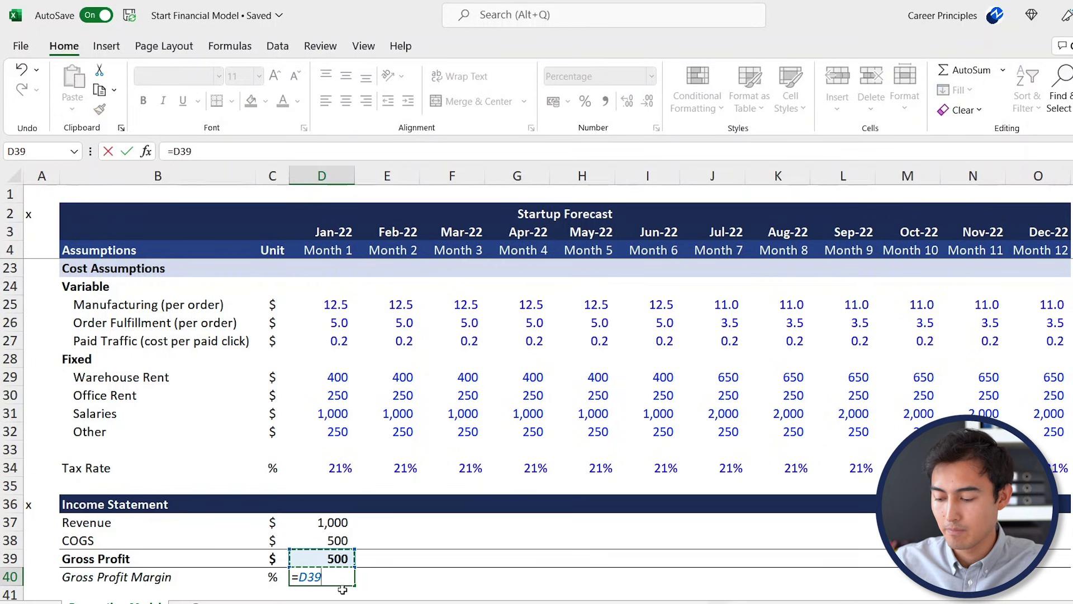
pyautogui.write('/')
pyautogui.press('Up')
pyautogui.press('Up')
pyautogui.press('Up')
pyautogui.press('Return')
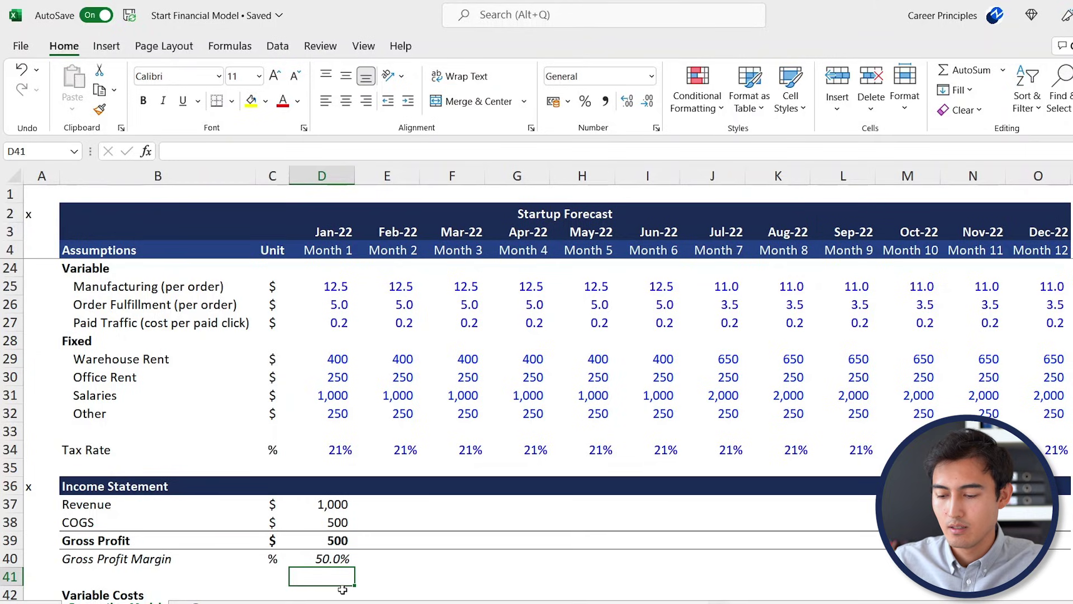
# Fill the January formulas for revenue, COGS, gross profit and gross profit margin across through Dec-22
pyautogui.press('Up')
pyautogui.press('Up')
pyautogui.press('Up')
pyautogui.press('Up')
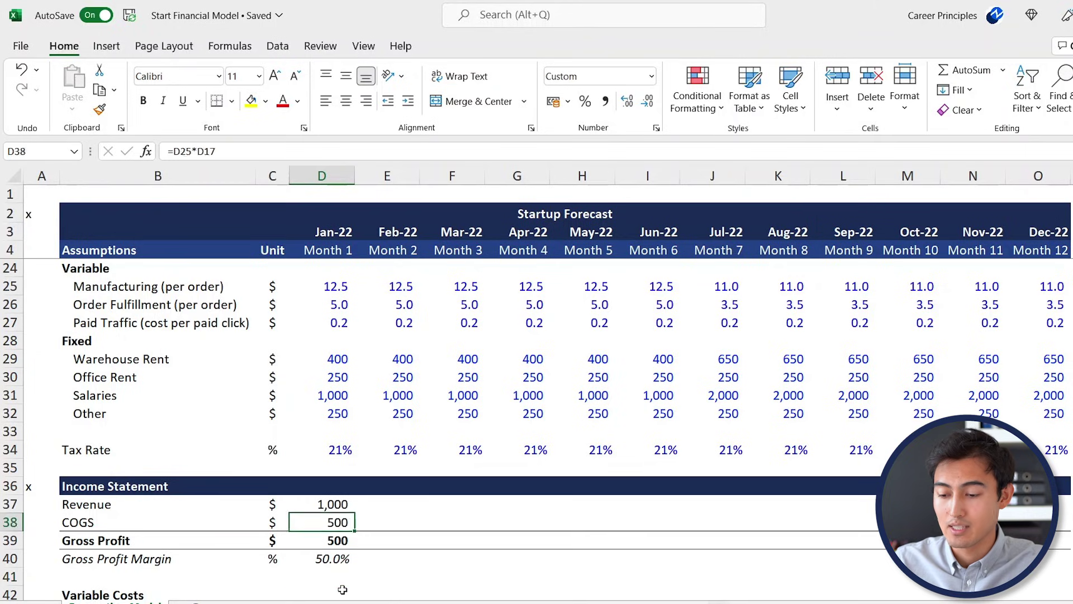
pyautogui.hotkey('shift', 'Down')
pyautogui.hotkey('shift', 'Down')
pyautogui.hotkey('shift', 'Down')
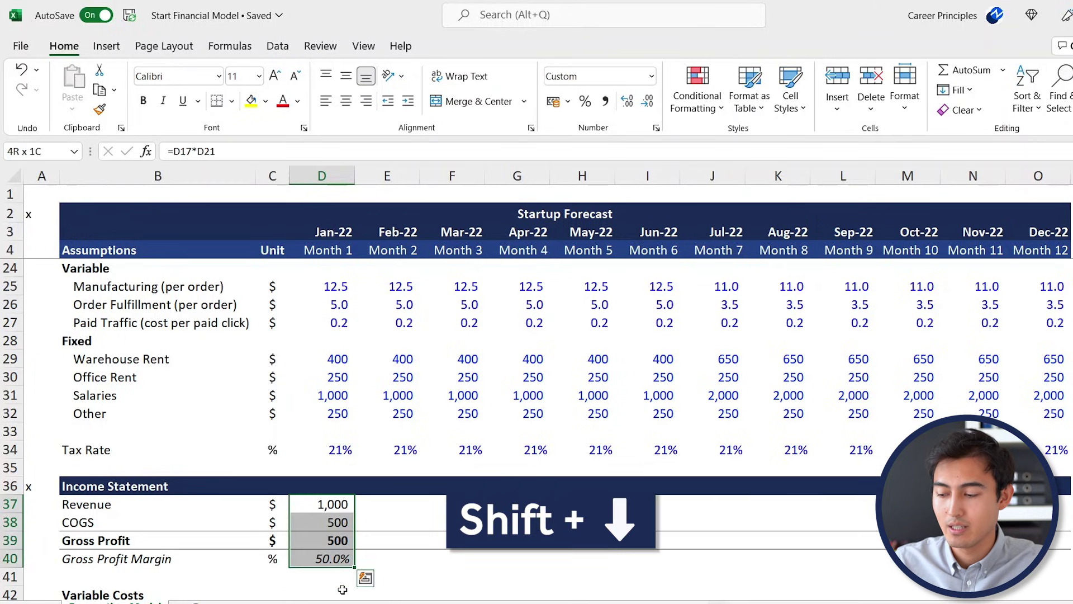
pyautogui.hotkey('shift', 'Right')
pyautogui.hotkey('shift', 'Right')
pyautogui.hotkey('shift', 'Right')
pyautogui.hotkey('shift', 'Right')
pyautogui.hotkey('shift', 'Right')
pyautogui.hotkey('shift', 'Right')
pyautogui.hotkey('shift', 'Right')
pyautogui.hotkey('shift', 'Right')
pyautogui.hotkey('shift', 'Right')
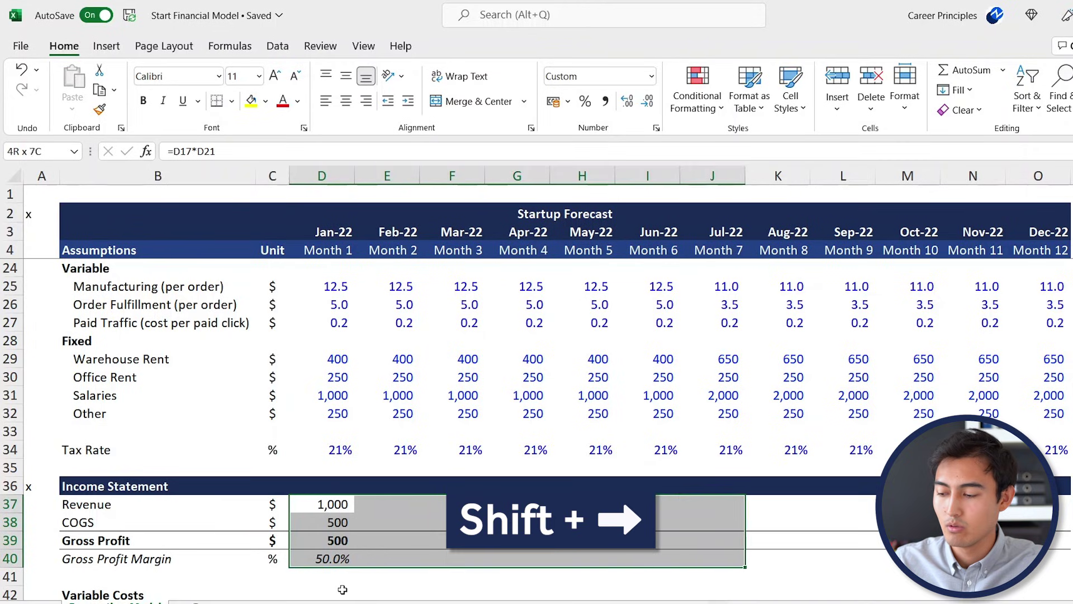
pyautogui.hotkey('shift', 'Right')
pyautogui.hotkey('shift', 'Right')
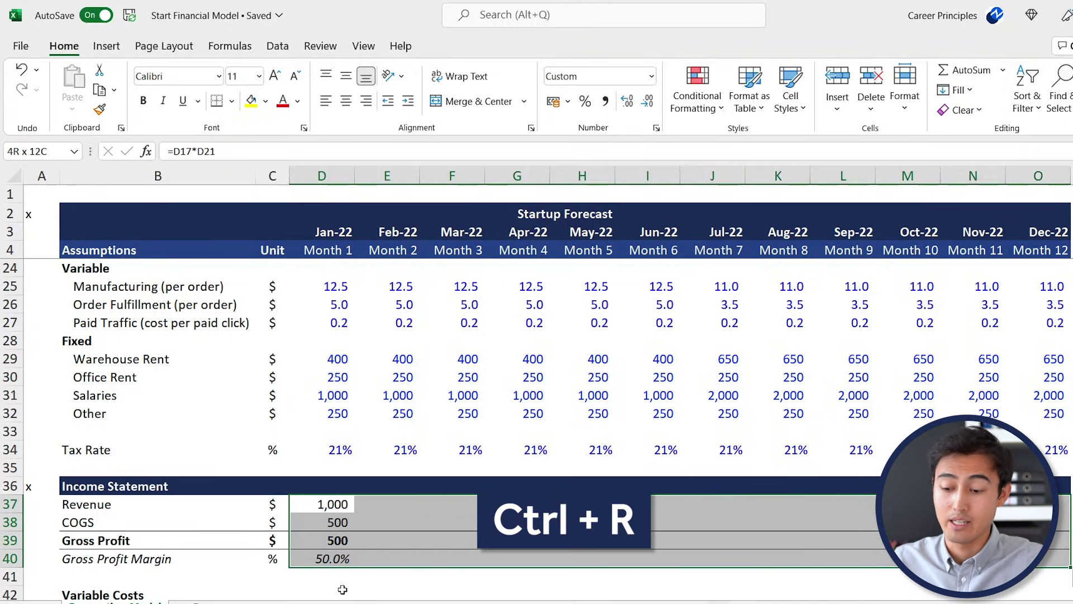
pyautogui.hotkey('ctrl', 'r')
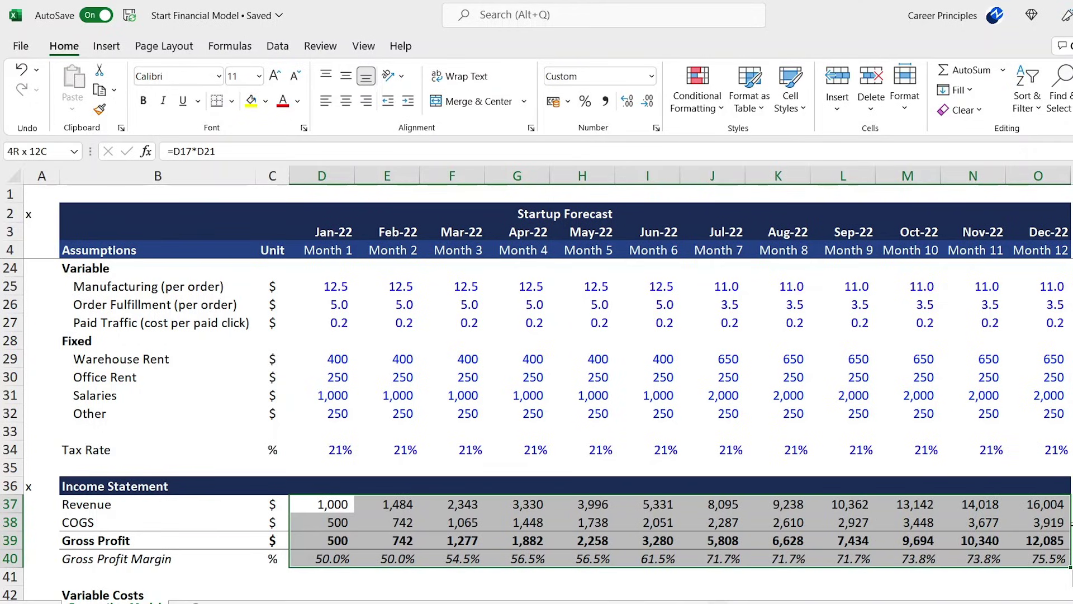
# Examine the income statement's monthly revenue from Jan-22 through Dec-22
pyautogui.click(322, 503)
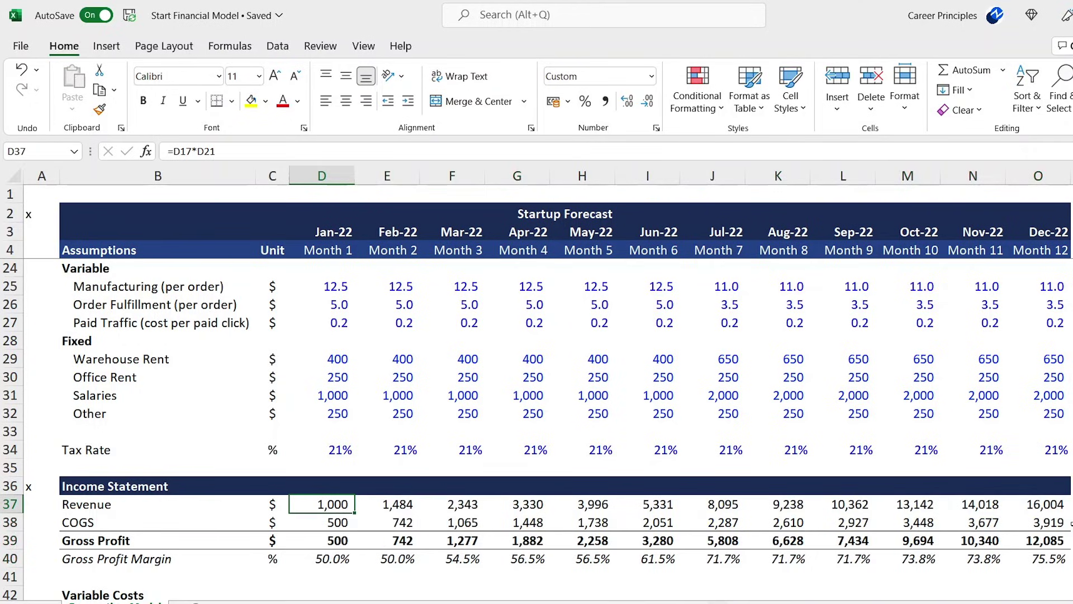
pyautogui.hotkey('ctrl', 'shift', 'Right')
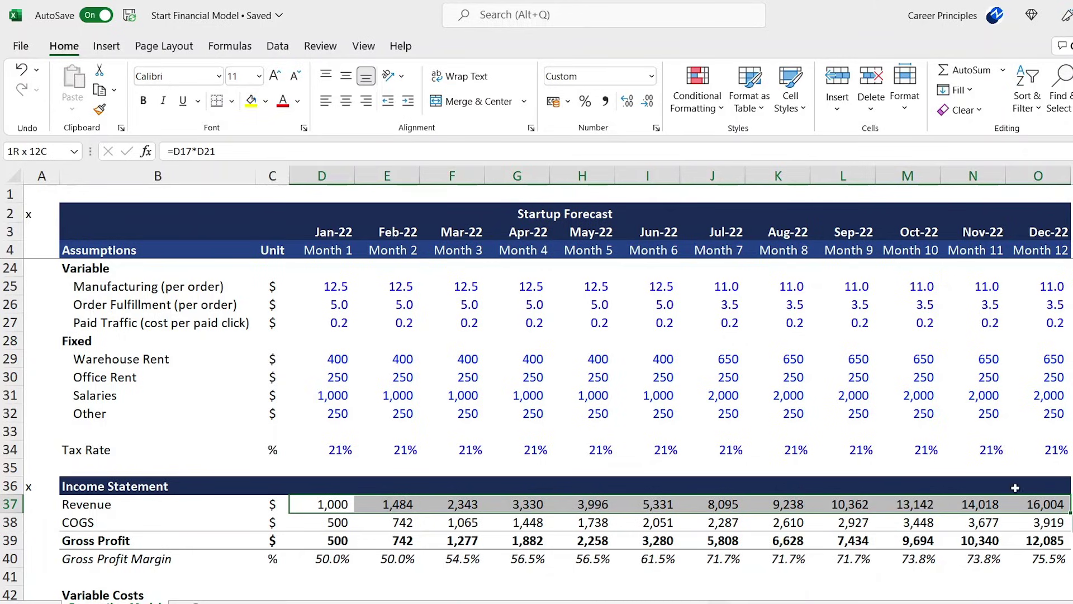
# Examine the gross profit margin row from Mar-22 through Dec-22 in the income statement
pyautogui.press('Down')
pyautogui.press('Down')
pyautogui.press('Down')
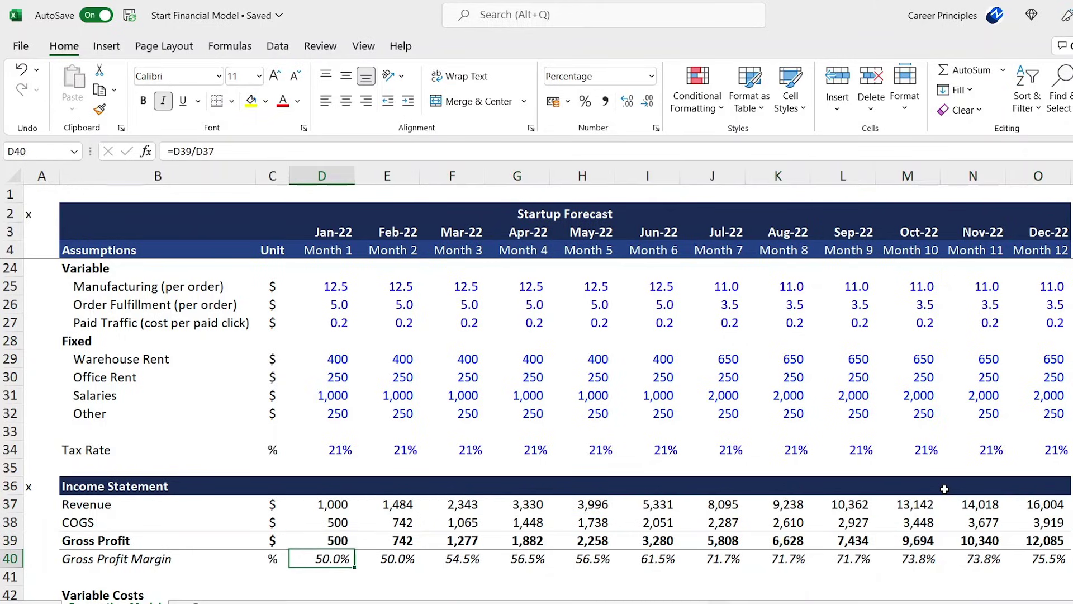
pyautogui.press('Right')
pyautogui.press('Right')
pyautogui.hotkey('ctrl', 'shift', 'Right')
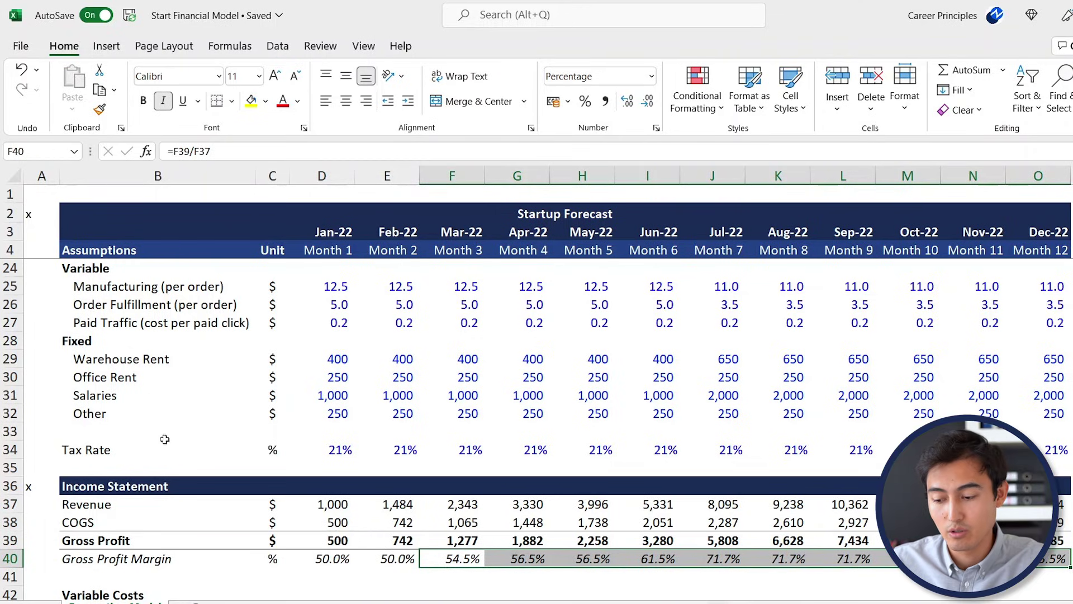
# Examine the Variable Costs section below gross profit, including its heading and the Marketing line
pyautogui.press('Down')
pyautogui.press('Down')
pyautogui.press('Down')
pyautogui.press('Down')
pyautogui.press('Down')
pyautogui.press('Down')
pyautogui.press('Down')
pyautogui.scroll(-1, 167, 451)
pyautogui.click(126, 413)
pyautogui.hotkey('ctrl', 'shift', 'Right')
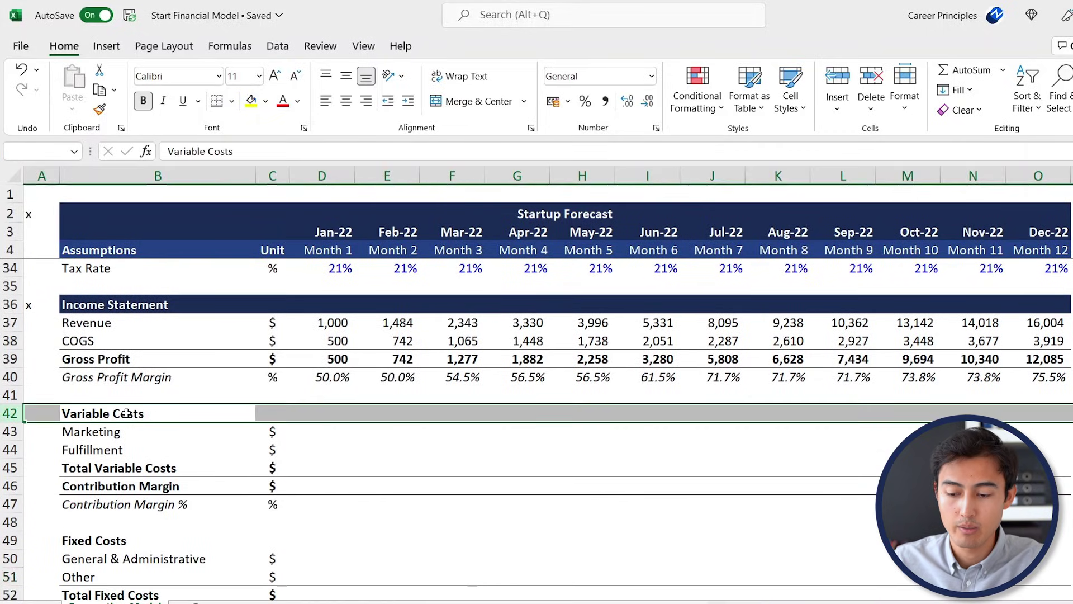
pyautogui.press('Down')
pyautogui.hotkey('ctrl', 'shift', 'Right')
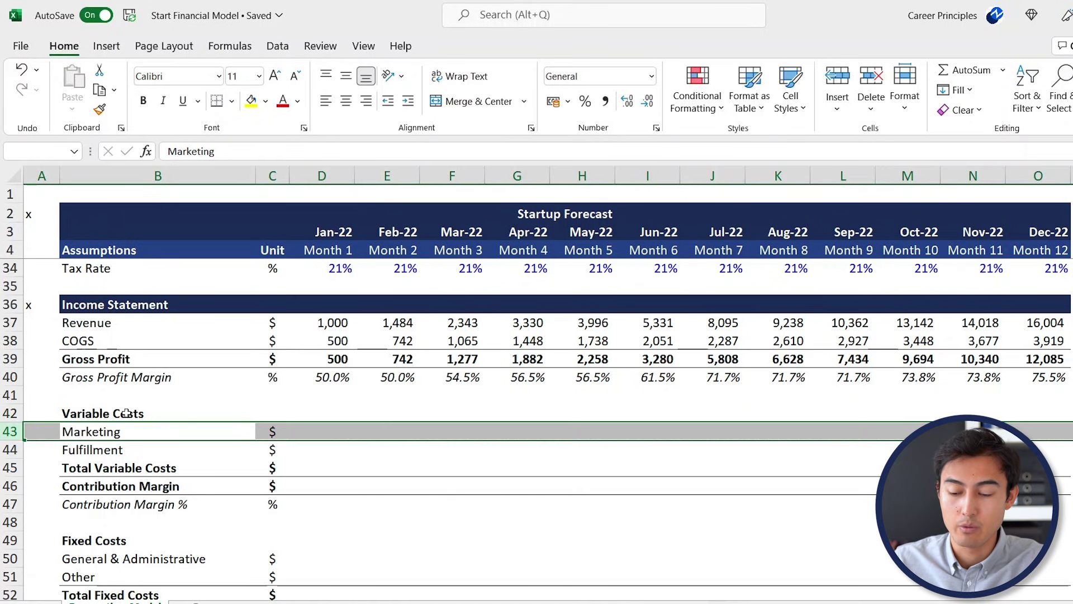
# Begin the January marketing cost formula in D43 by multiplying the paid traffic cost per click with =D27*
pyautogui.press('Right')
pyautogui.press('Right')
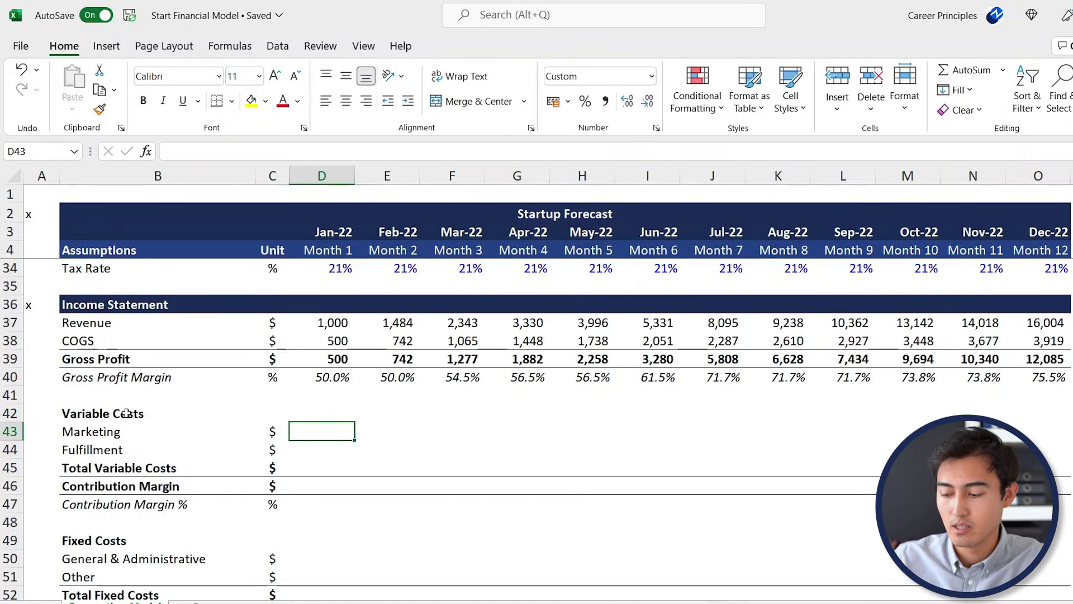
pyautogui.write('=')
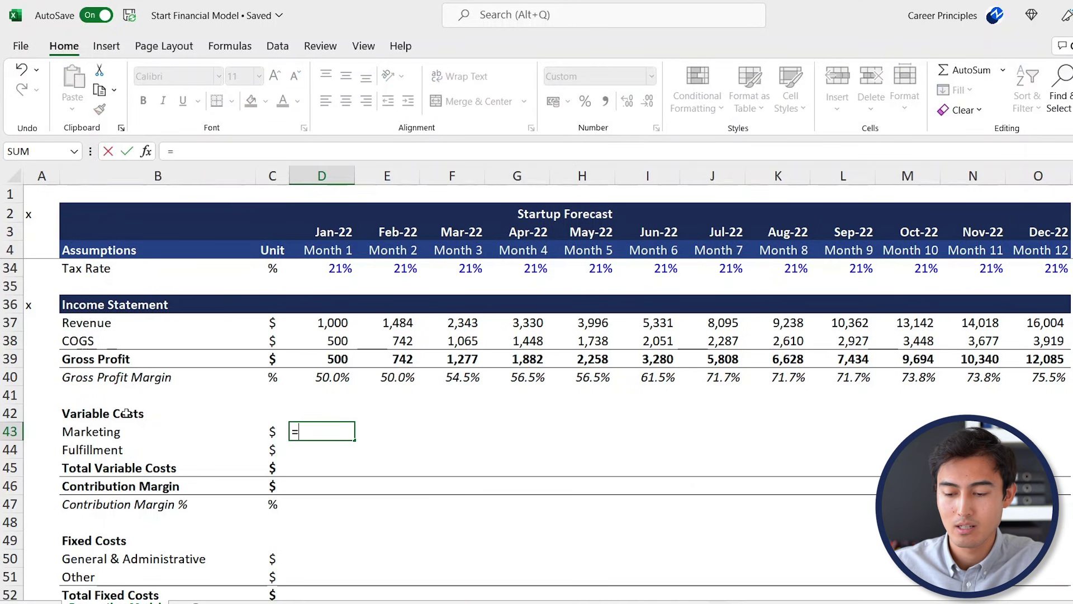
pyautogui.scroll(4, 292, 393)
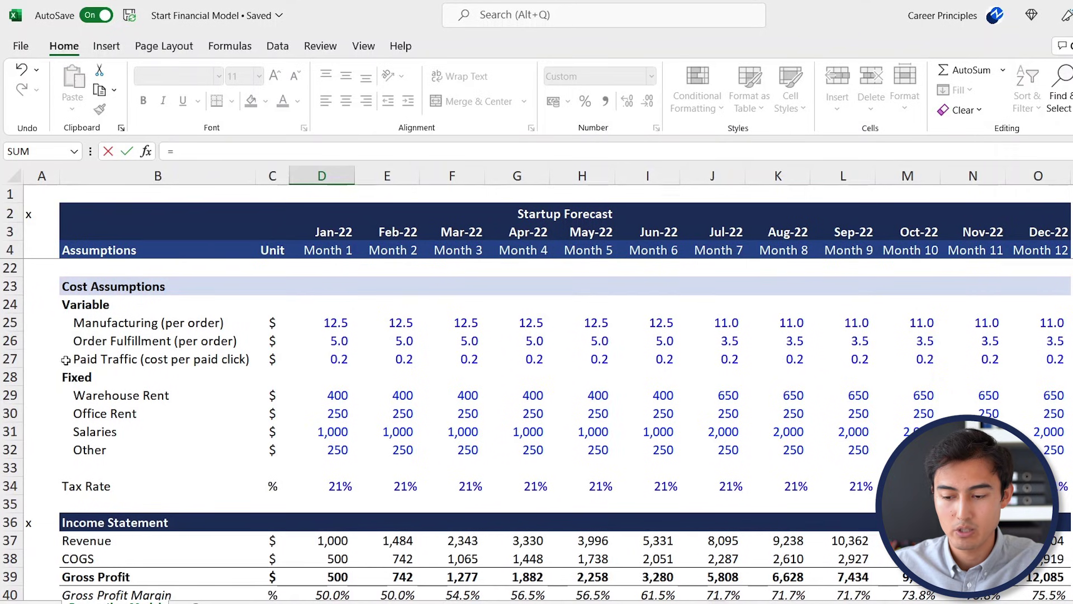
pyautogui.click(330, 359)
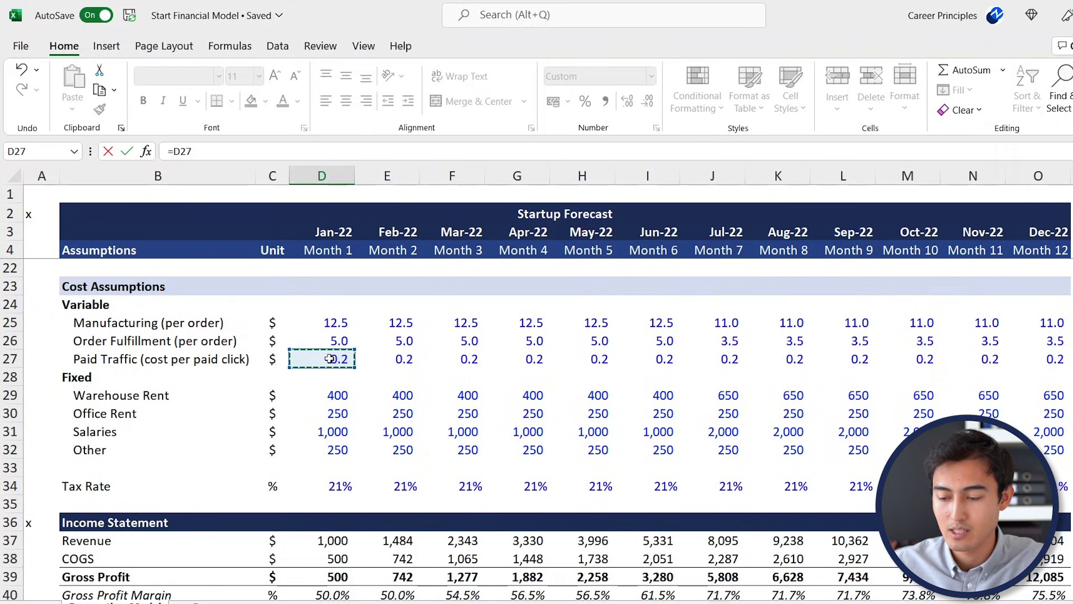
pyautogui.write('*')
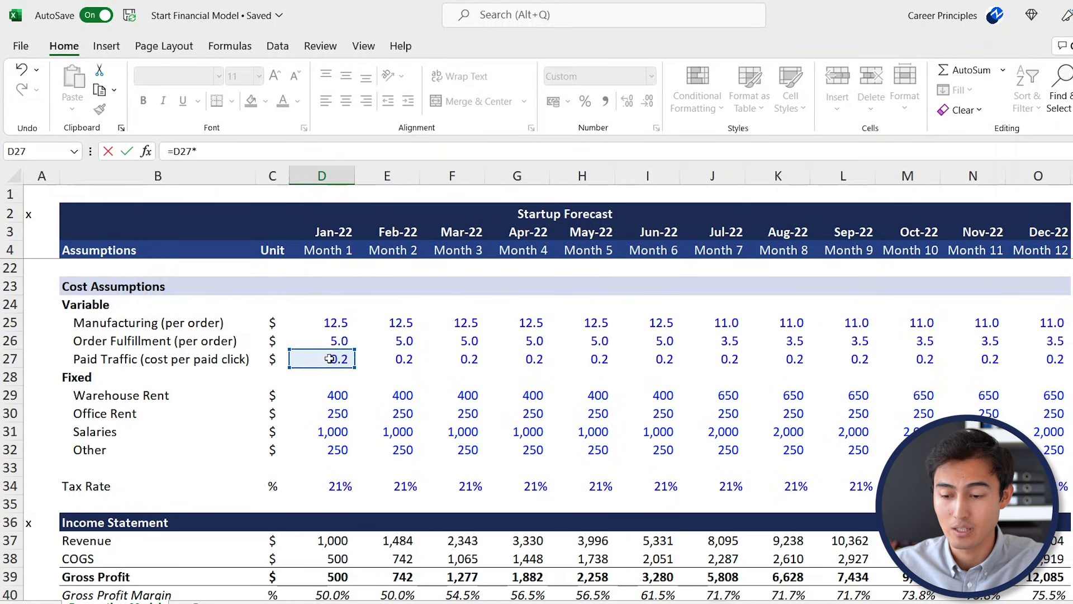
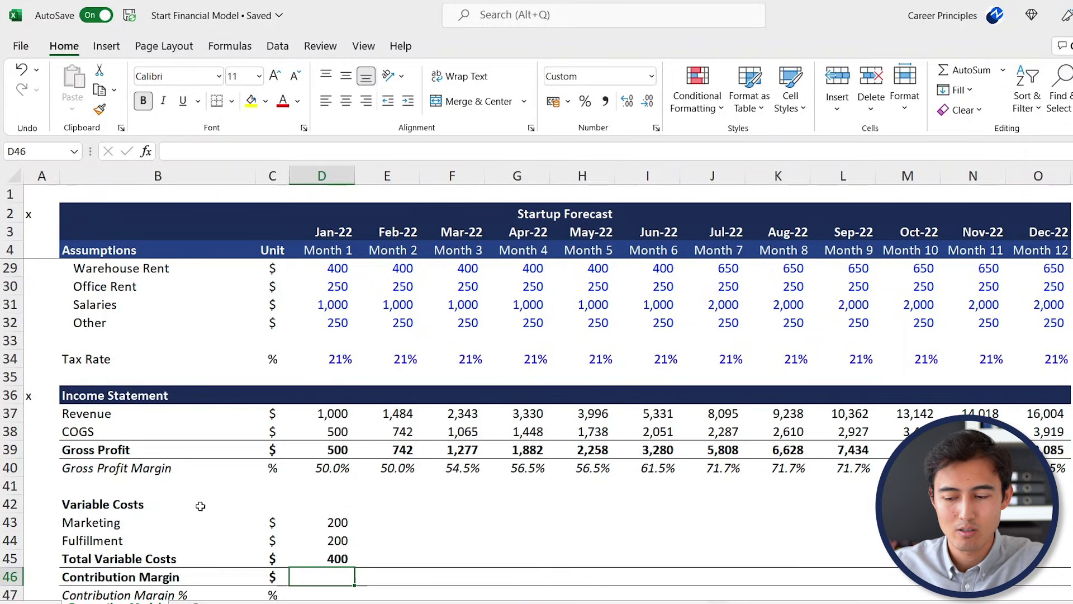
# Calculate the January contribution margin in D46 as gross profit minus total variable costs with =D39-D45
pyautogui.click(320, 431)
pyautogui.hotkey('ctrl', 'shift', 'Right')
pyautogui.click(320, 431)
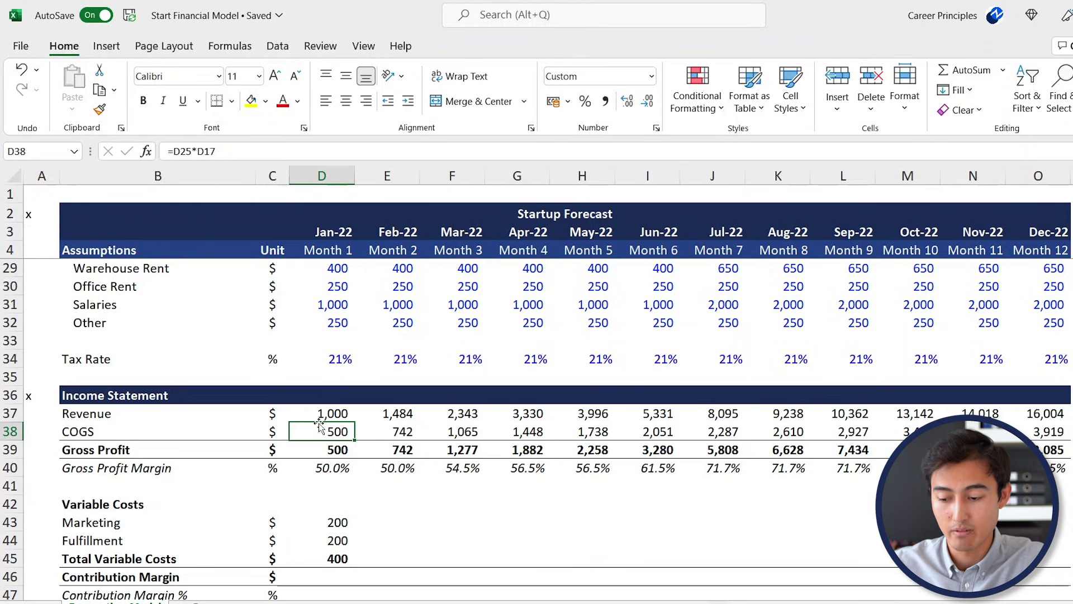
pyautogui.click(326, 581)
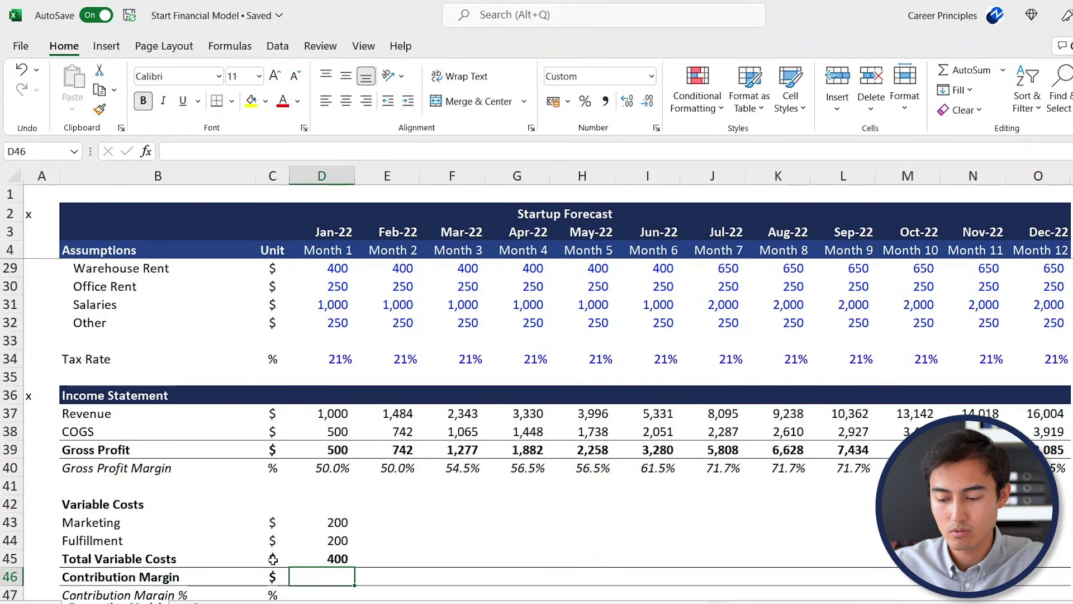
pyautogui.write('=')
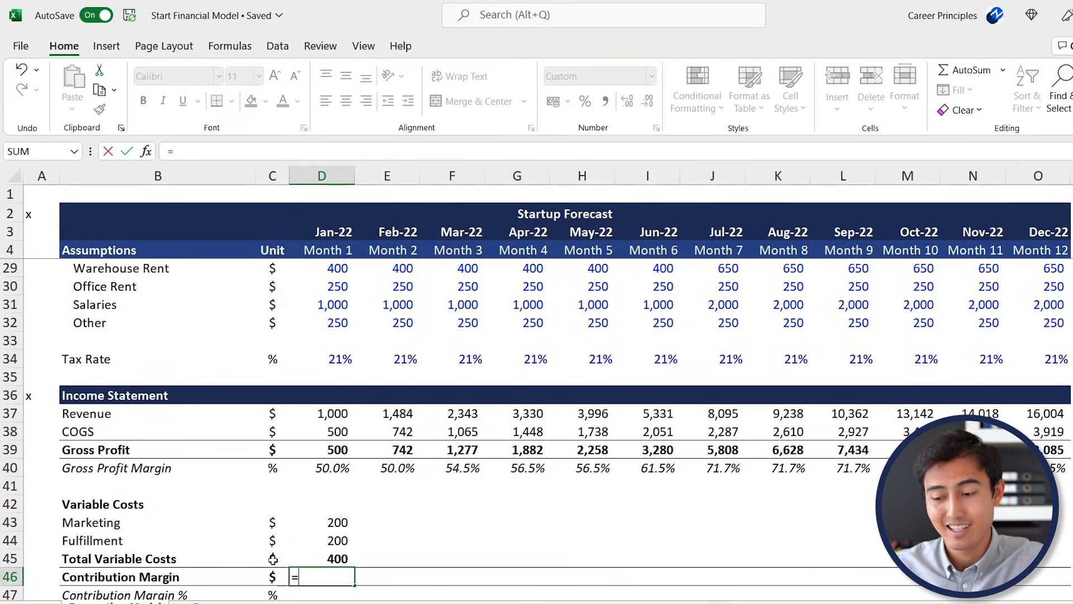
pyautogui.press('Up')
pyautogui.press('Up')
pyautogui.press('Up')
pyautogui.press('Up')
pyautogui.press('Up')
pyautogui.press('Up')
pyautogui.press('Up')
pyautogui.press('Up')
pyautogui.press('Up')
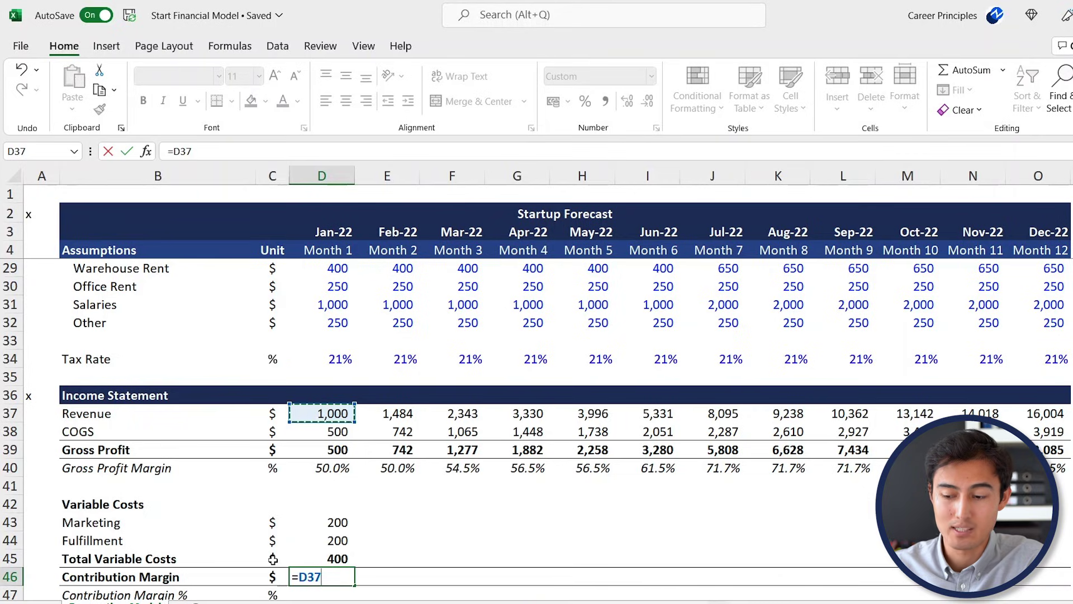
pyautogui.press('Down')
pyautogui.press('Down')
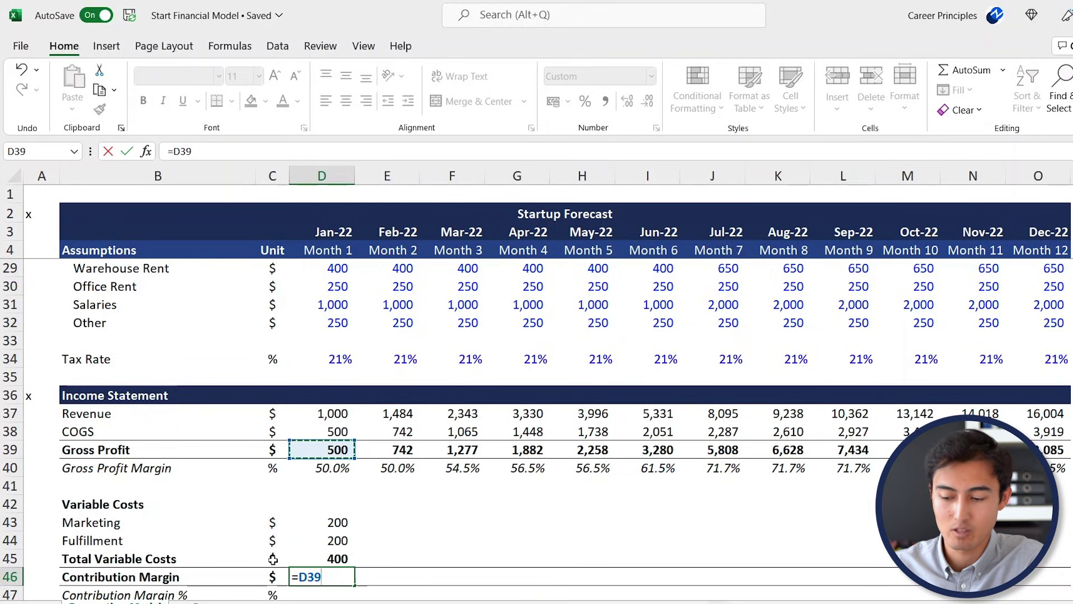
pyautogui.write('-')
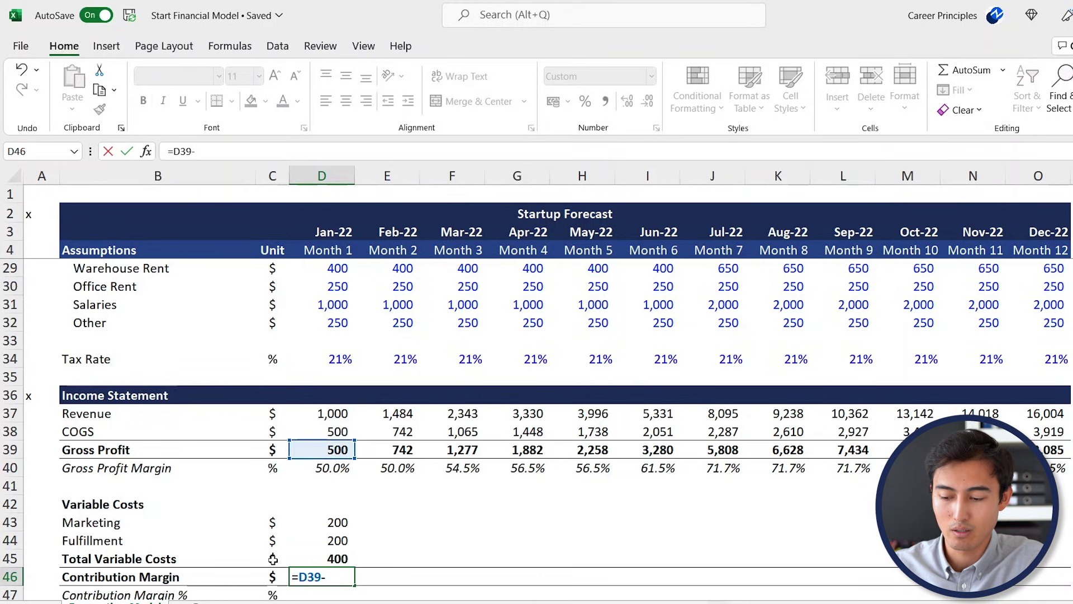
pyautogui.press('Up')
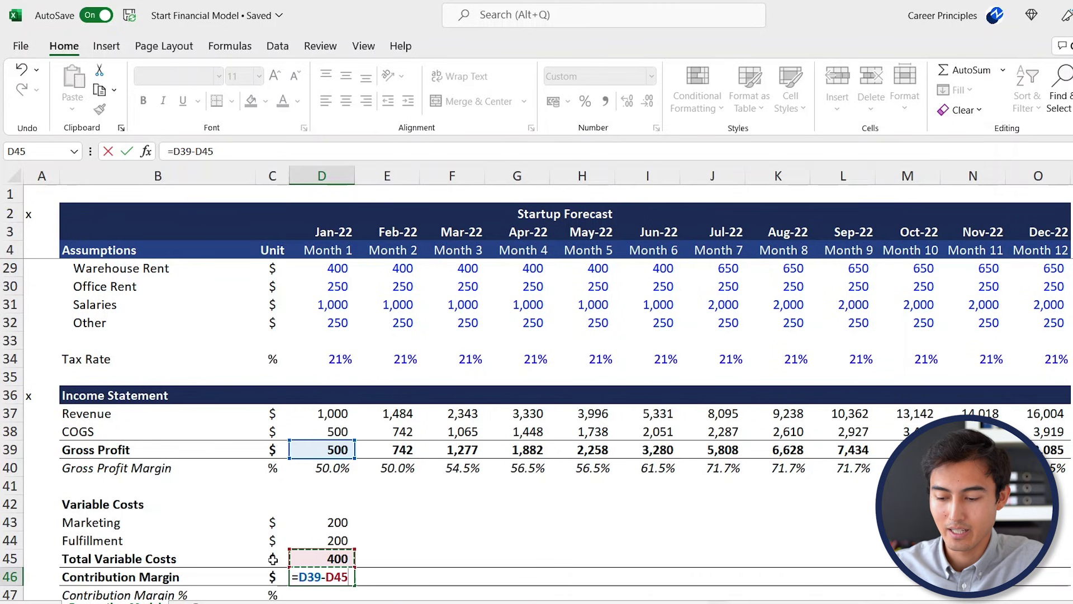
pyautogui.press('Return')
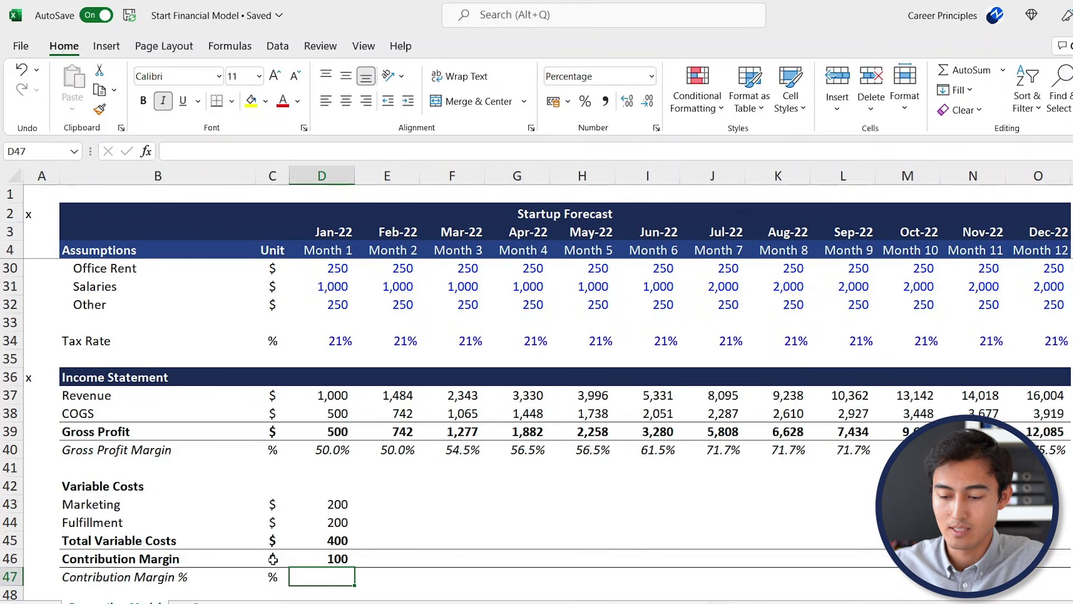
# Calculate the January contribution margin percentage in D47 by dividing contribution margin by revenue with =D46/D37
pyautogui.write('=')
pyautogui.press('Up')
pyautogui.write('/')
pyautogui.press('Up')
pyautogui.press('Up')
pyautogui.press('Up')
pyautogui.press('Up')
pyautogui.press('Up')
pyautogui.press('Up')
pyautogui.press('Up')
pyautogui.press('Up')
pyautogui.press('Up')
pyautogui.press('Up')
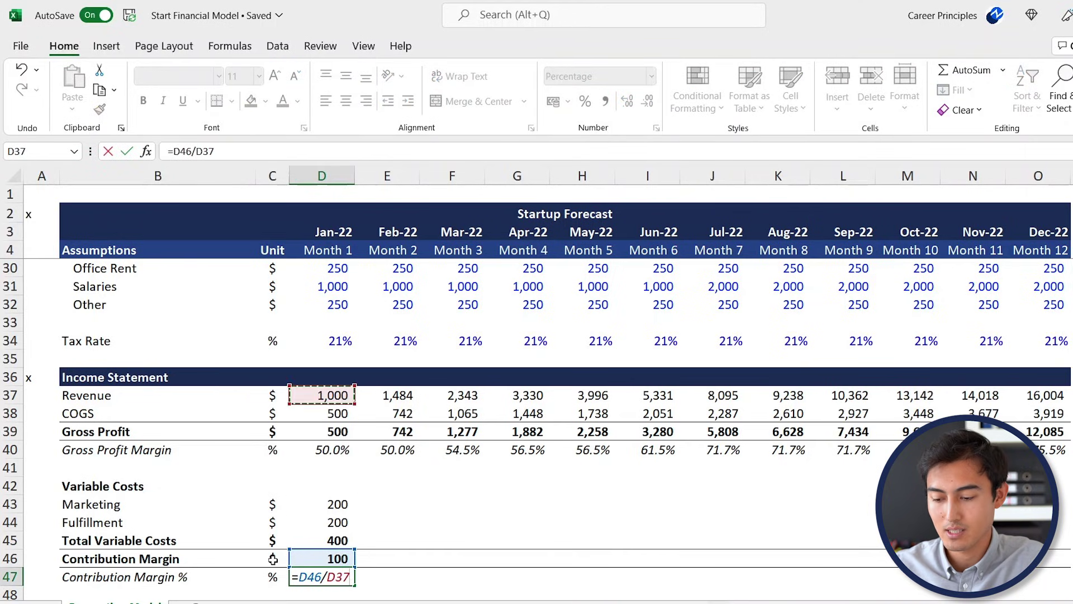
pyautogui.press('Return')
# Fill the January formulas from Marketing down to Contribution Margin % across through Dec-22
pyautogui.press('Up')
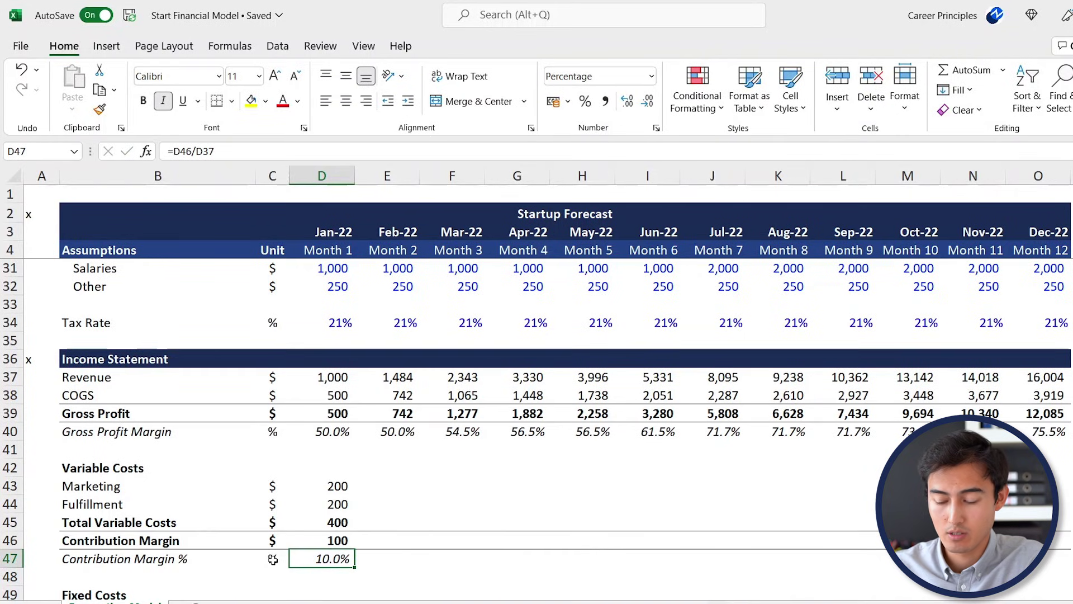
pyautogui.hotkey('ctrl', 'shift', 'Up')
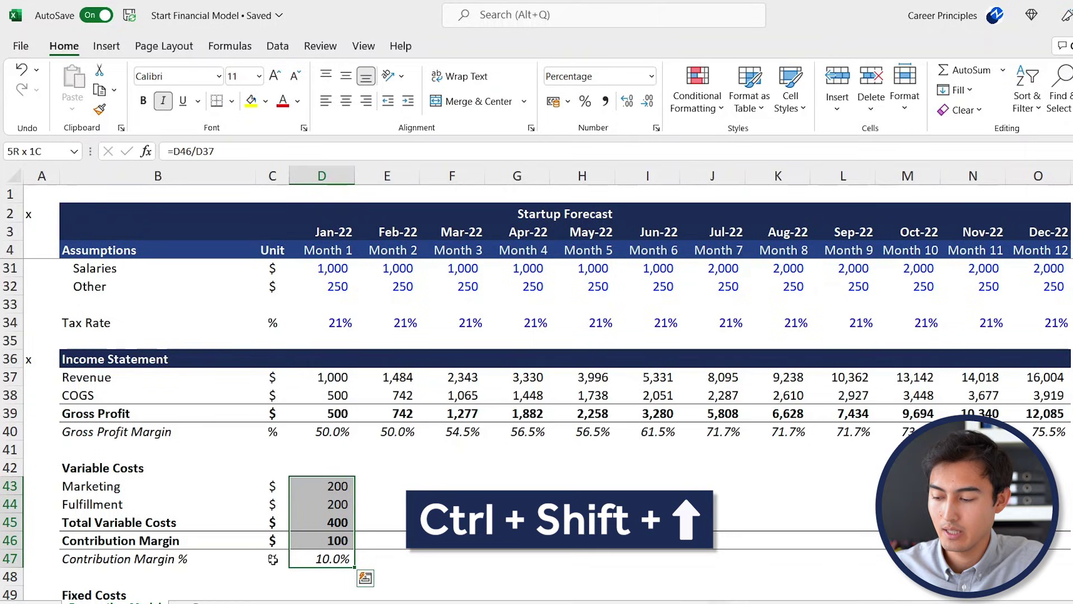
pyautogui.hotkey('shift', 'Right')
pyautogui.hotkey('shift', 'Right')
pyautogui.hotkey('shift', 'Right')
pyautogui.hotkey('shift', 'Right')
pyautogui.hotkey('shift', 'Right')
pyautogui.hotkey('shift', 'Right')
pyautogui.hotkey('shift', 'Right')
pyautogui.hotkey('shift', 'Right')
pyautogui.hotkey('shift', 'Right')
pyautogui.hotkey('shift', 'Right')
pyautogui.hotkey('shift', 'Right')
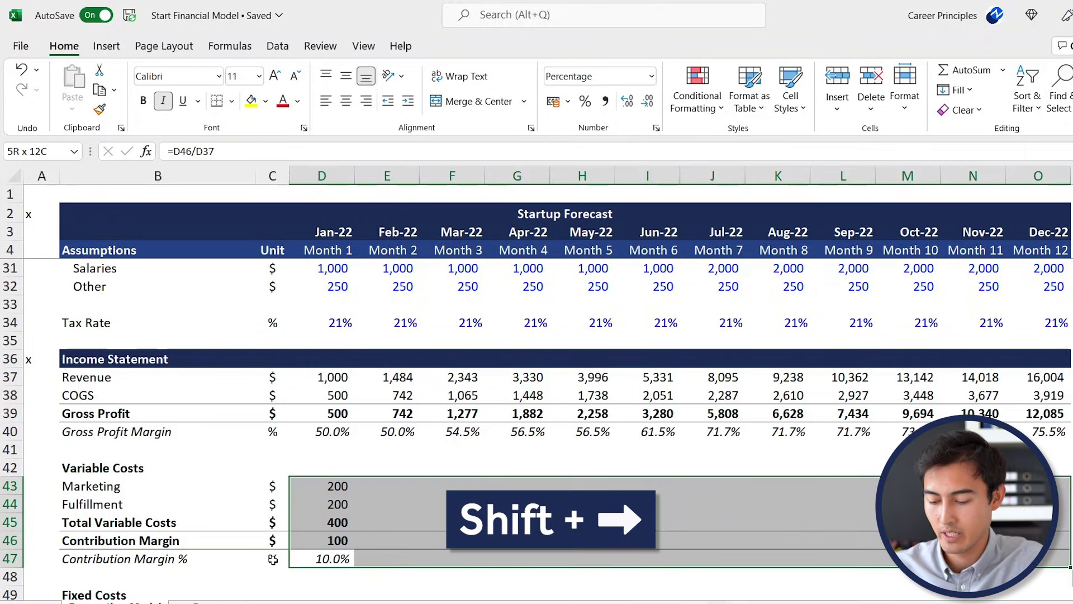
pyautogui.hotkey('ctrl', 'r')
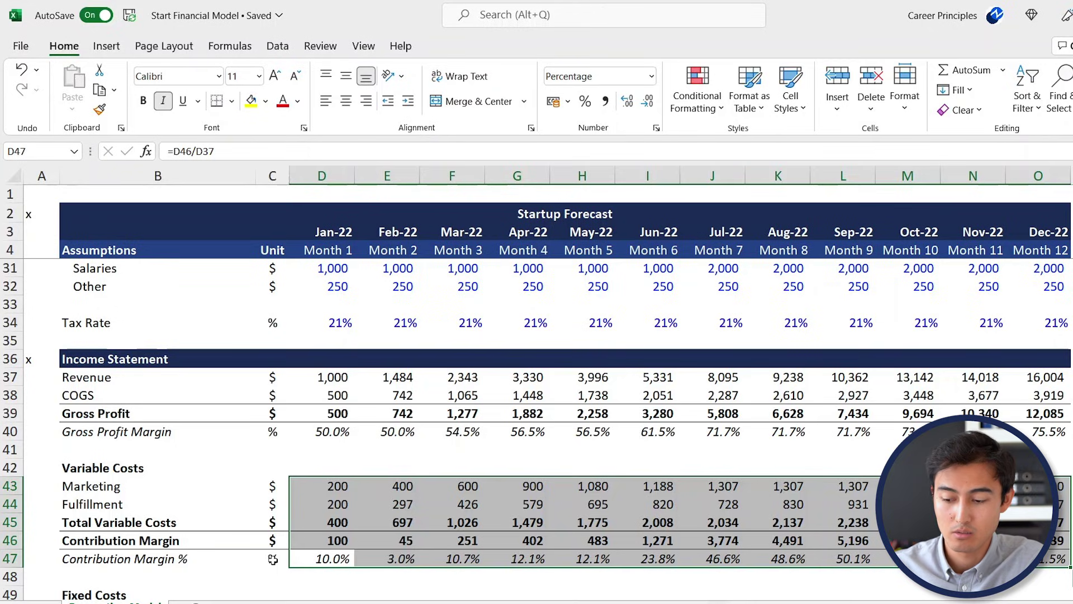
# Examine the Fixed Costs section with its General & Administrative and Other lines
pyautogui.press('Down')
pyautogui.press('Down')
pyautogui.press('Down')
pyautogui.press('Down')
pyautogui.press('Down')
pyautogui.press('Down')
pyautogui.press('Down')
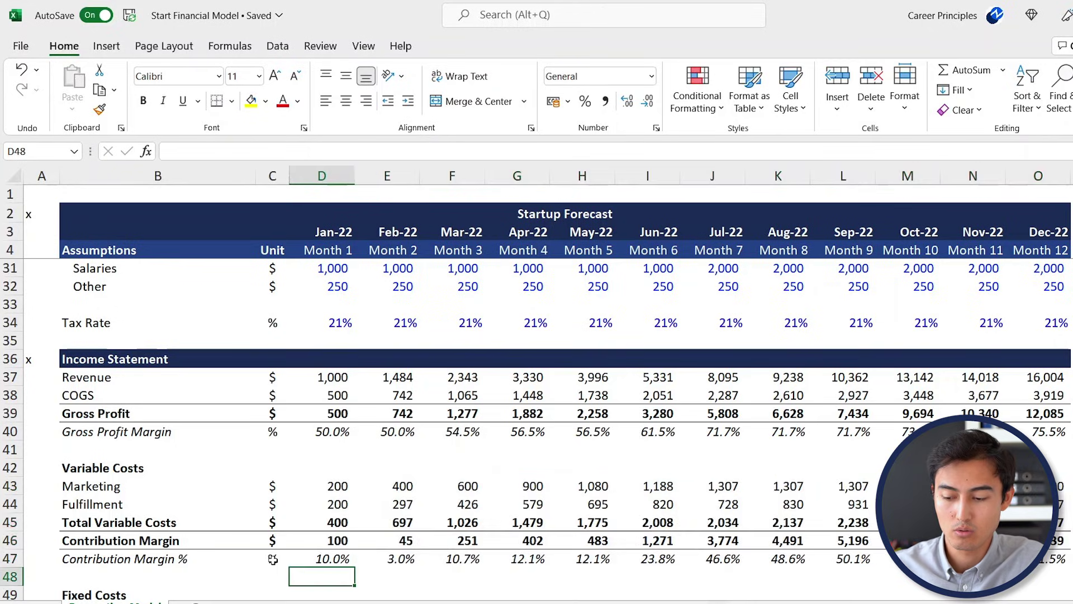
pyautogui.press('Up')
pyautogui.press('Up')
pyautogui.press('Up')
pyautogui.press('Up')
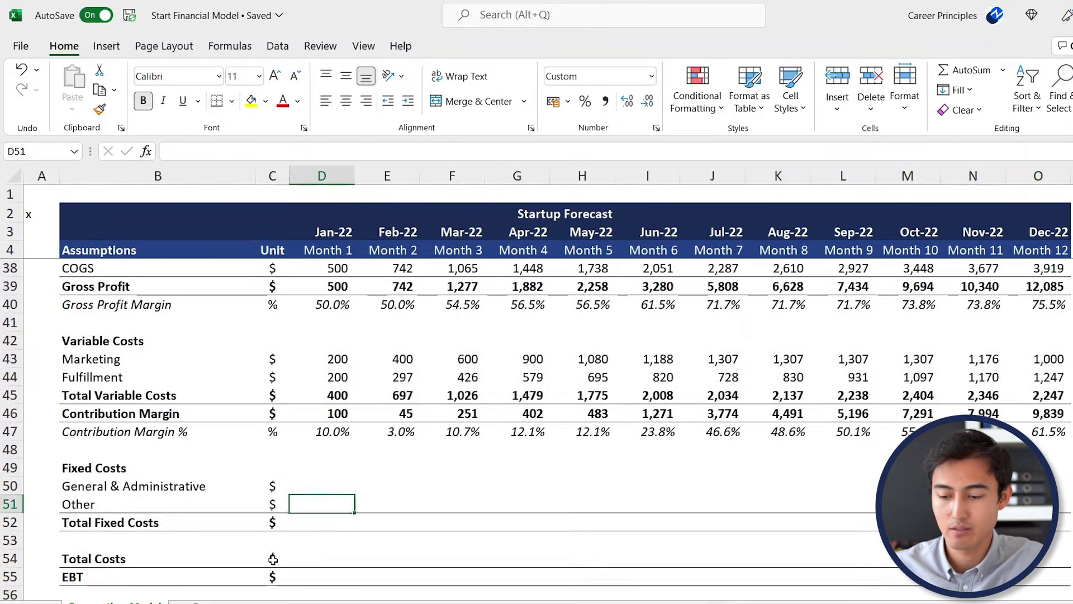
pyautogui.press('Left')
pyautogui.press('Left')
pyautogui.press('Right')
pyautogui.press('Right')
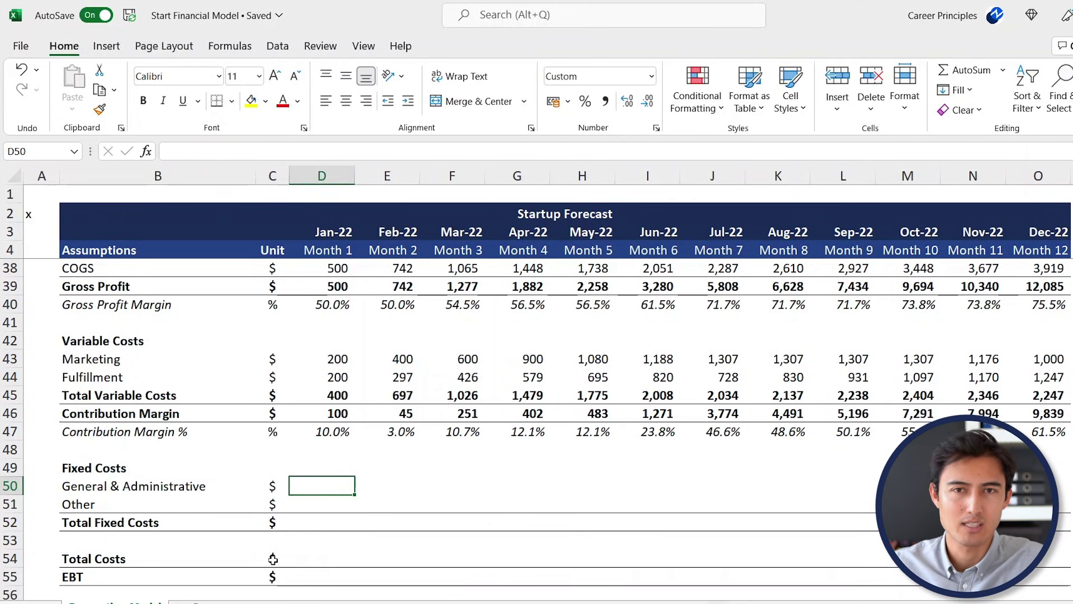
# Calculate January General & Administrative costs in D50 by summing warehouse rent, office rent and salaries with =SUM(D29:D31)
pyautogui.write('=sum')
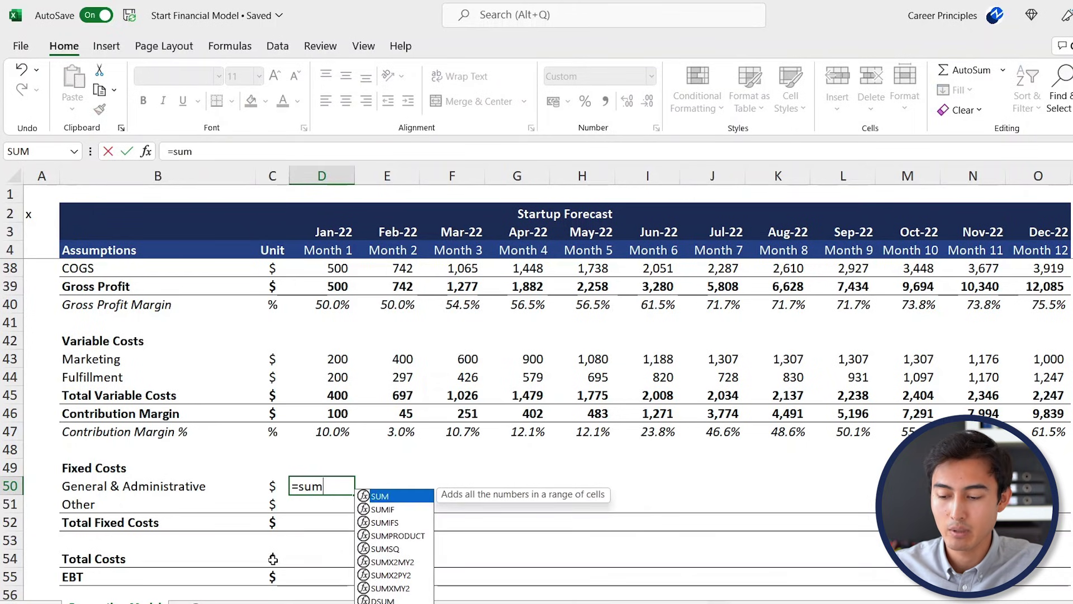
pyautogui.press('Tab')
pyautogui.press('Up')
pyautogui.press('Up')
pyautogui.press('Up')
pyautogui.press('Up')
pyautogui.press('Up')
pyautogui.press('Up')
pyautogui.press('Up')
pyautogui.press('Up')
pyautogui.press('Up')
pyautogui.press('Up')
pyautogui.press('Up')
pyautogui.press('Up')
pyautogui.press('Up')
pyautogui.press('Up')
pyautogui.press('Up')
pyautogui.press('Up')
pyautogui.press('Up')
pyautogui.press('Up')
pyautogui.press('Up')
pyautogui.press('Up')
pyautogui.press('Up')
pyautogui.press('Up')
pyautogui.press('Up')
pyautogui.press('Up')
pyautogui.press('Up')
pyautogui.press('Up')
pyautogui.press('Down')
pyautogui.press('Down')
pyautogui.press('Down')
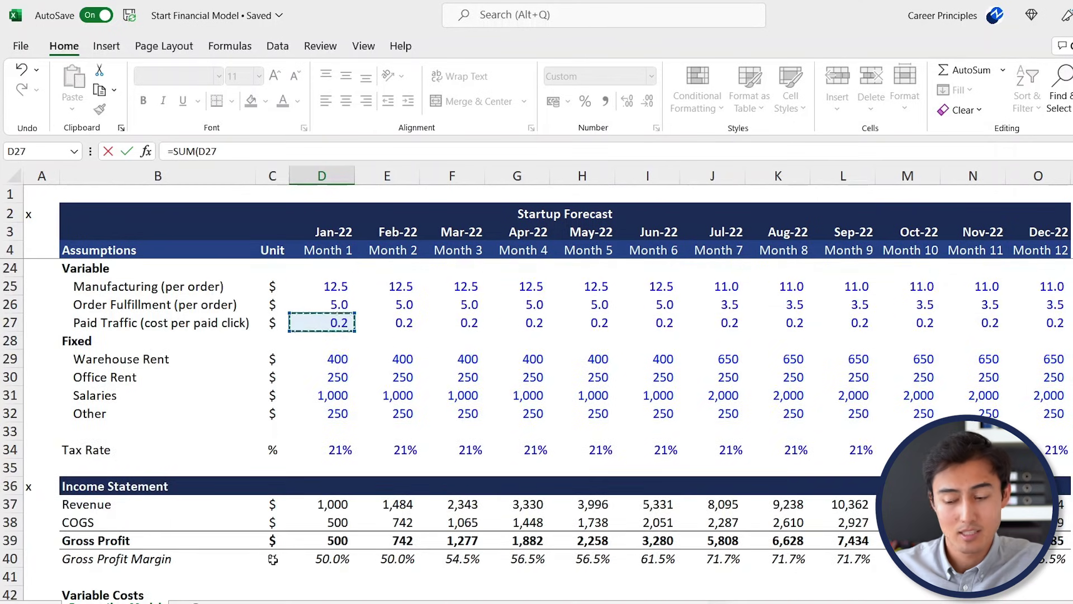
pyautogui.press('Down')
pyautogui.press('Down')
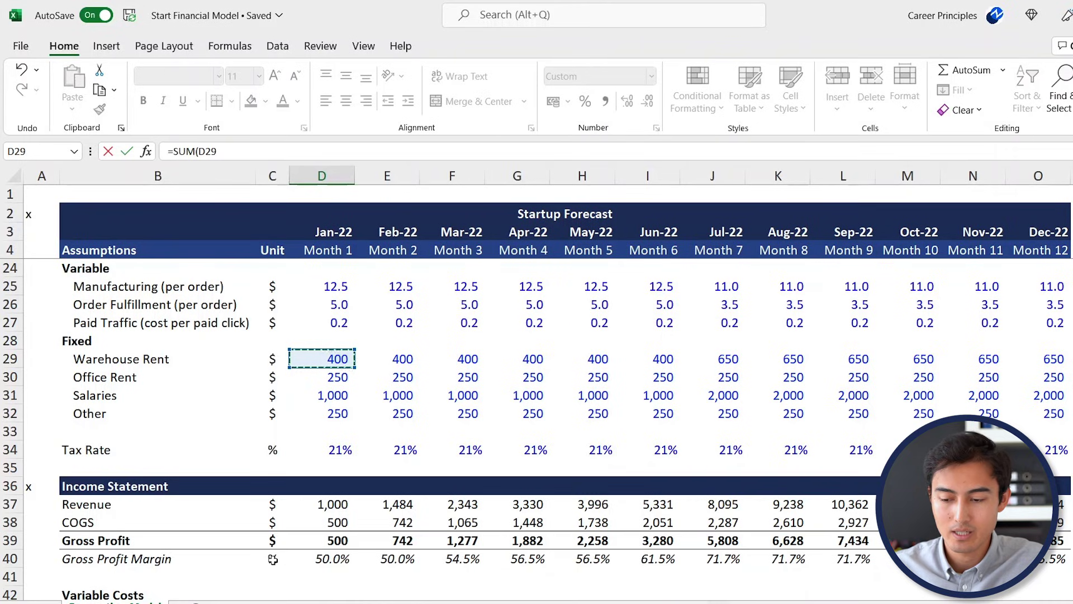
pyautogui.hotkey('shift', 'Down')
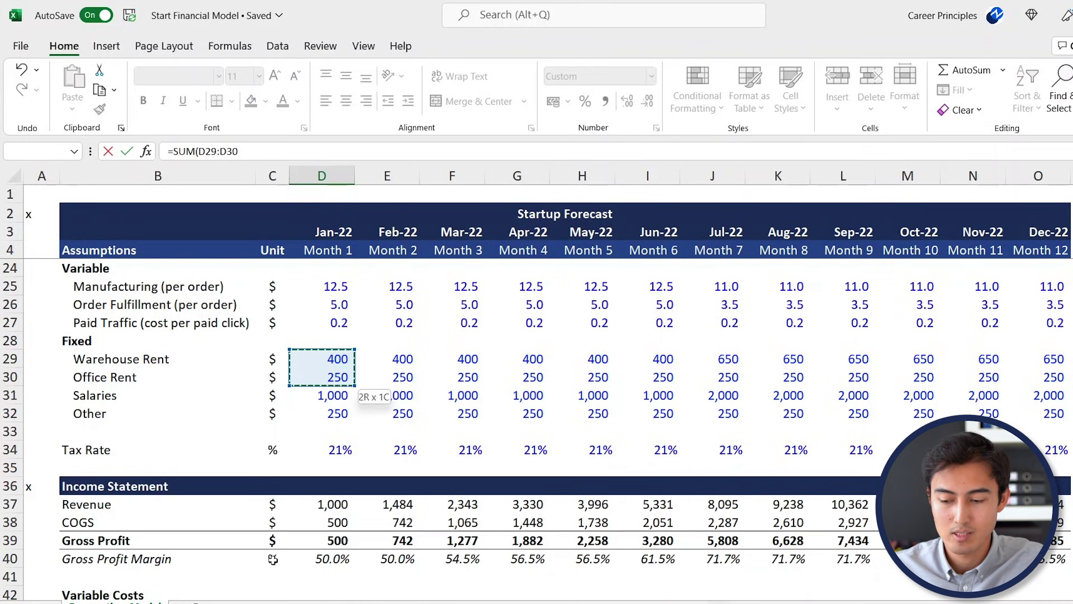
pyautogui.hotkey('shift', 'Down')
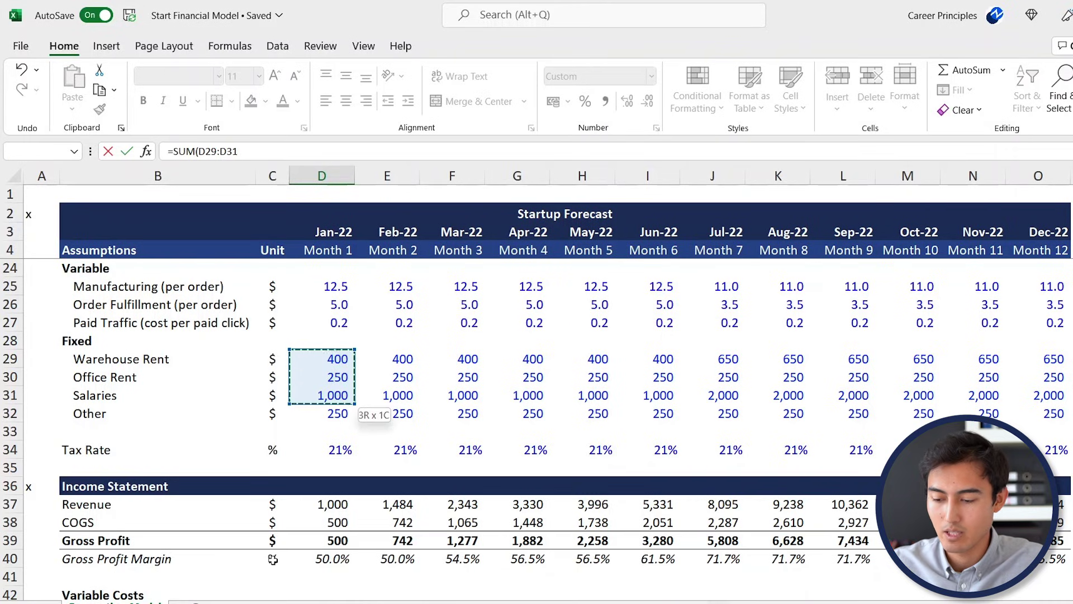
pyautogui.write(')')
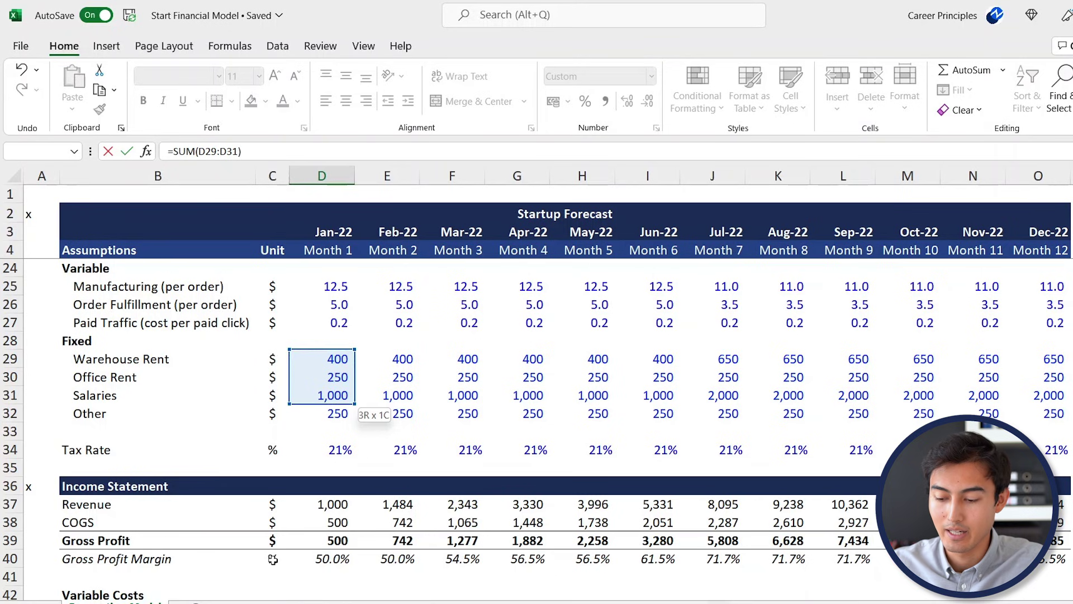
pyautogui.press('Return')
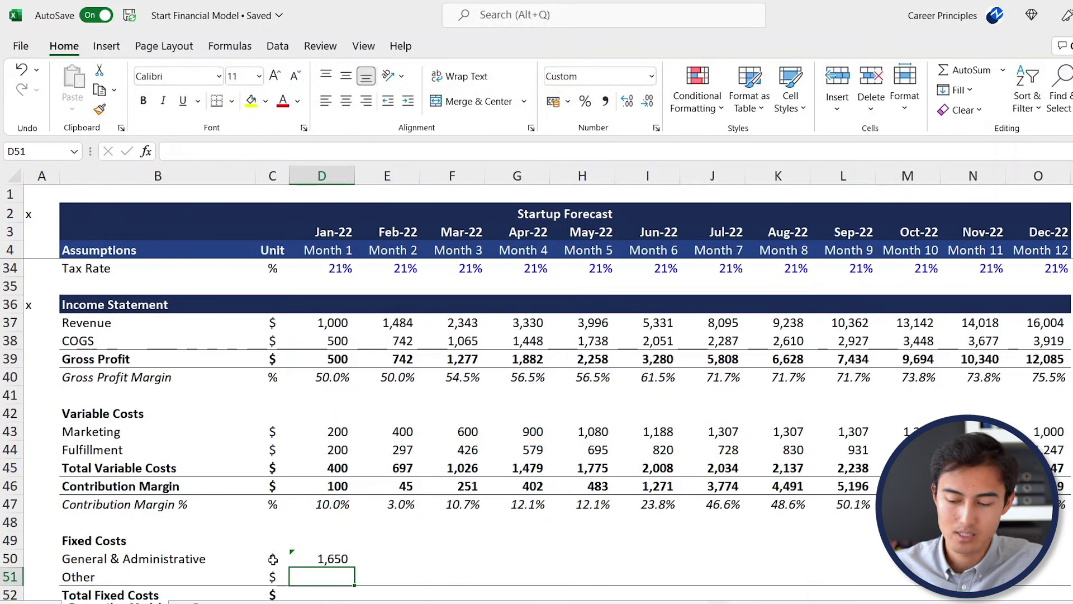
# Link the January Other fixed cost in D51 to the Other cost assumption with =D32
pyautogui.write('=')
pyautogui.press('Up')
pyautogui.press('Up')
pyautogui.press('Up')
pyautogui.press('Up')
pyautogui.press('Up')
pyautogui.press('Up')
pyautogui.press('Up')
pyautogui.press('Up')
pyautogui.press('Up')
pyautogui.press('Up')
pyautogui.press('Up')
pyautogui.press('Up')
pyautogui.press('Up')
pyautogui.press('Up')
pyautogui.press('Up')
pyautogui.press('Up')
pyautogui.press('Up')
pyautogui.press('Up')
pyautogui.press('Up')
pyautogui.press('Up')
pyautogui.press('Up')
pyautogui.press('Down')
pyautogui.press('Down')
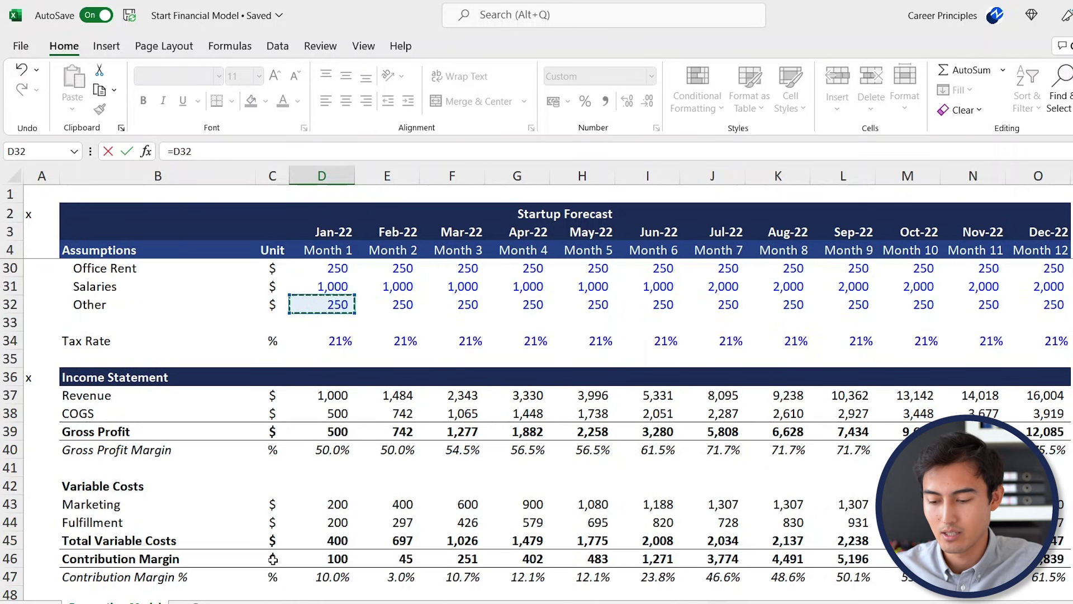
pyautogui.press('Return')
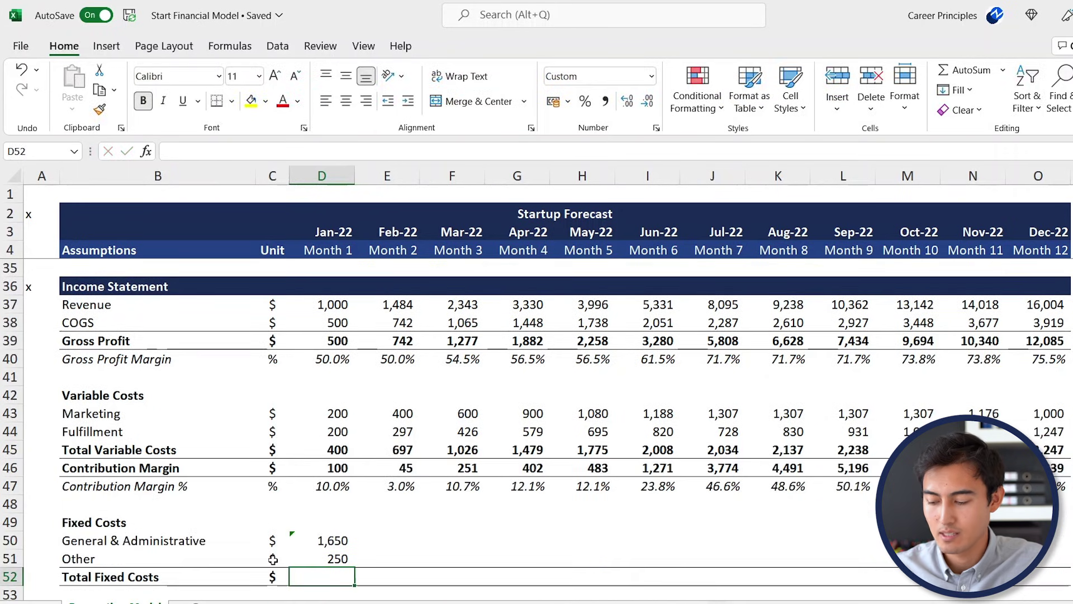
# Calculate January Total Fixed Costs in D52 by adding Other and General & Administrative with =D51+D50
pyautogui.hotkey('alt', '=')
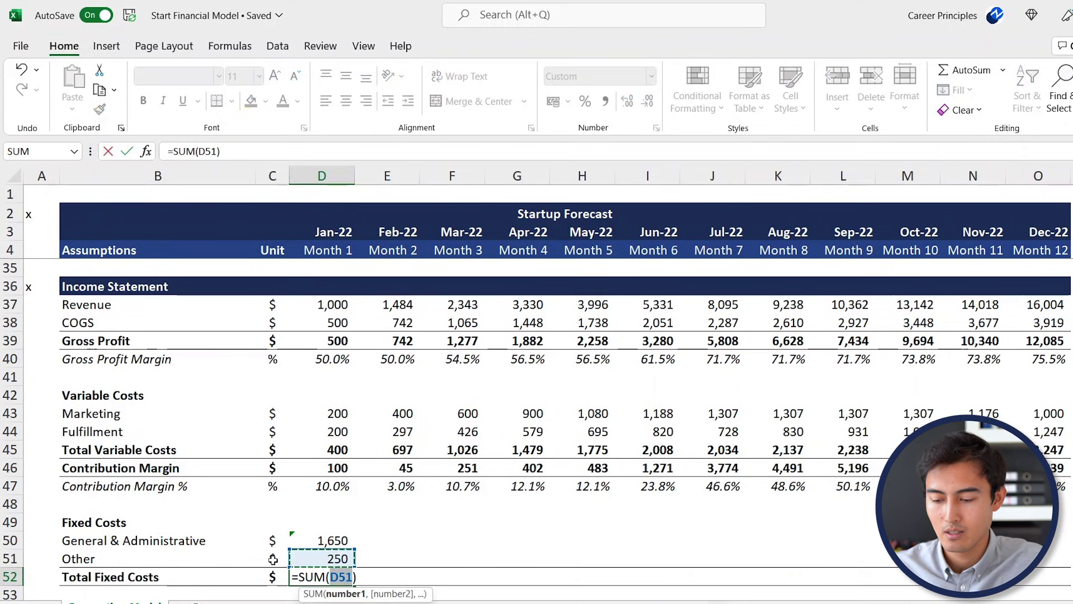
pyautogui.press('Escape')
pyautogui.write('=')
pyautogui.click(345, 554)
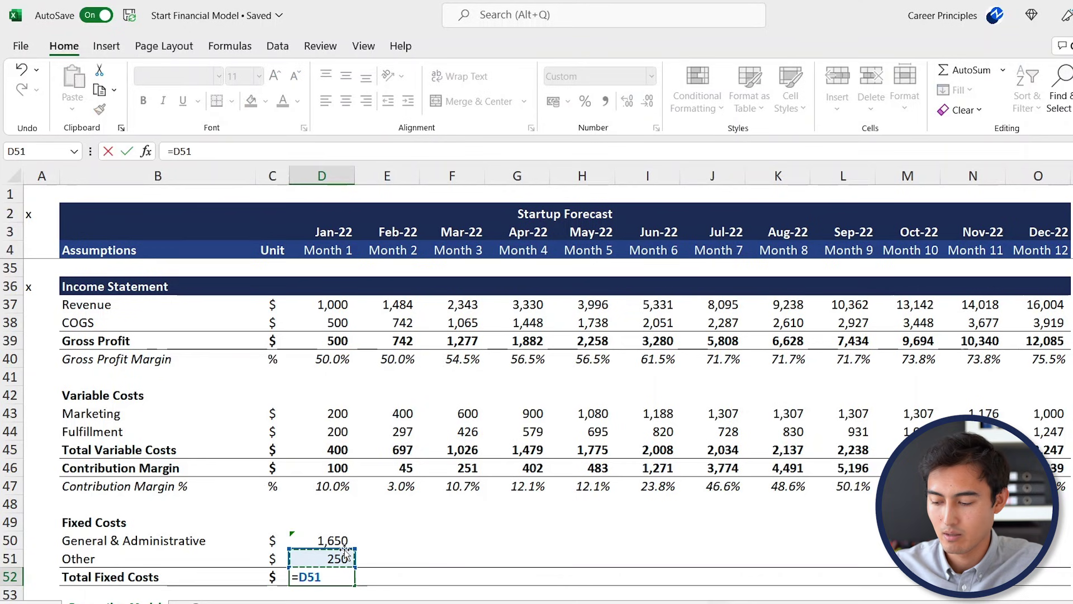
pyautogui.write('+')
pyautogui.click(344, 540)
pyautogui.press('Return')
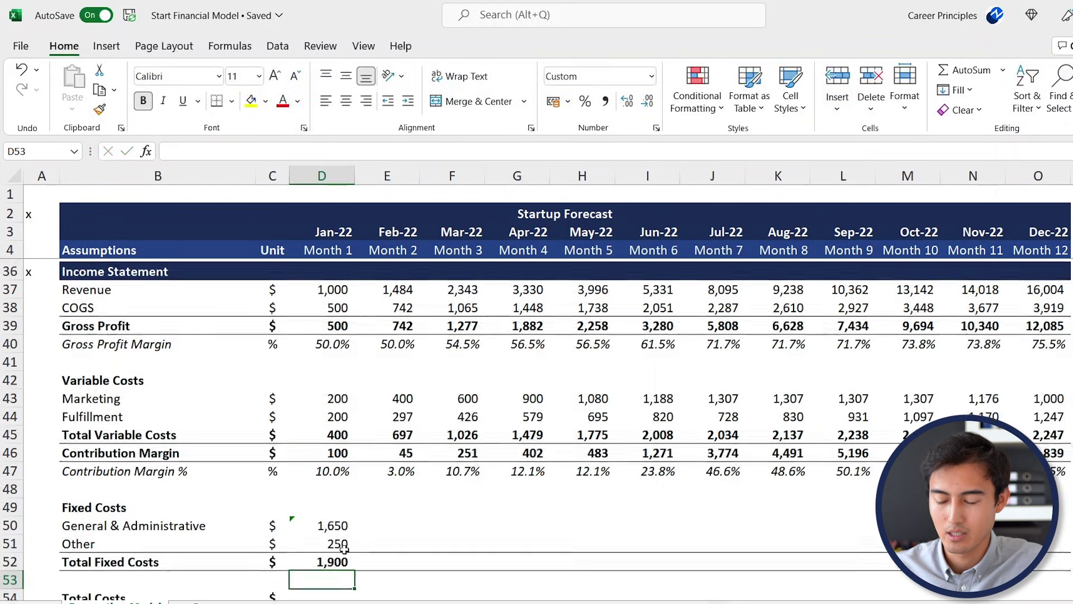
# Fill the January General & Administrative, Other and Total Fixed Costs formulas across through Dec-22
pyautogui.press('Up')
pyautogui.press('Up')
pyautogui.press('Up')
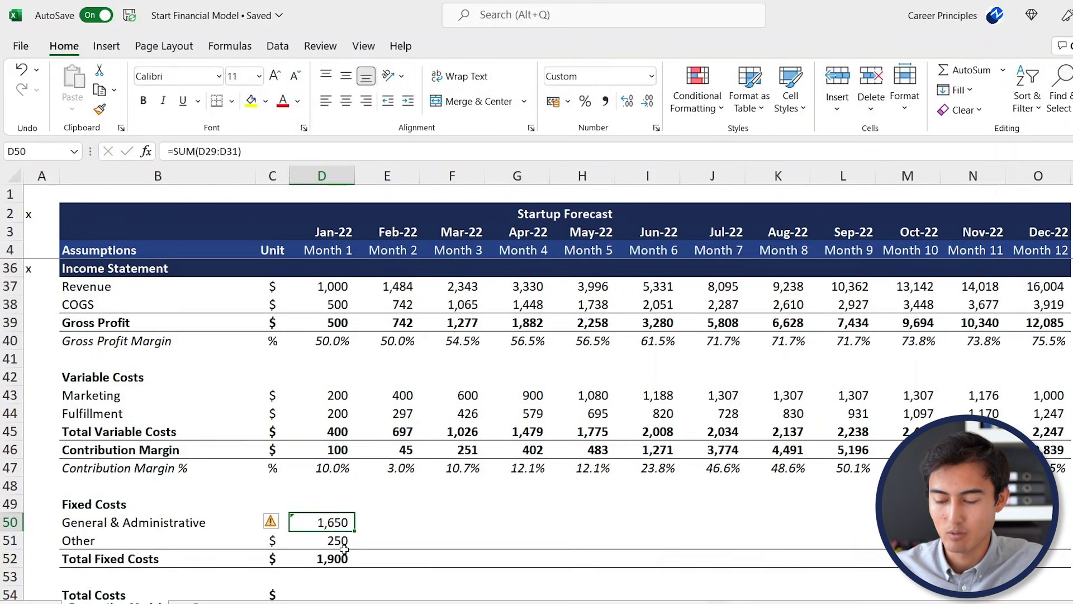
pyautogui.hotkey('shift', 'Down')
pyautogui.hotkey('shift', 'Down')
pyautogui.hotkey('shift', 'Right')
pyautogui.hotkey('shift', 'Right')
pyautogui.hotkey('shift', 'Right')
pyautogui.hotkey('shift', 'Right')
pyautogui.hotkey('shift', 'Right')
pyautogui.hotkey('shift', 'Right')
pyautogui.hotkey('shift', 'Right')
pyautogui.hotkey('shift', 'Right')
pyautogui.hotkey('shift', 'Right')
pyautogui.hotkey('shift', 'Right')
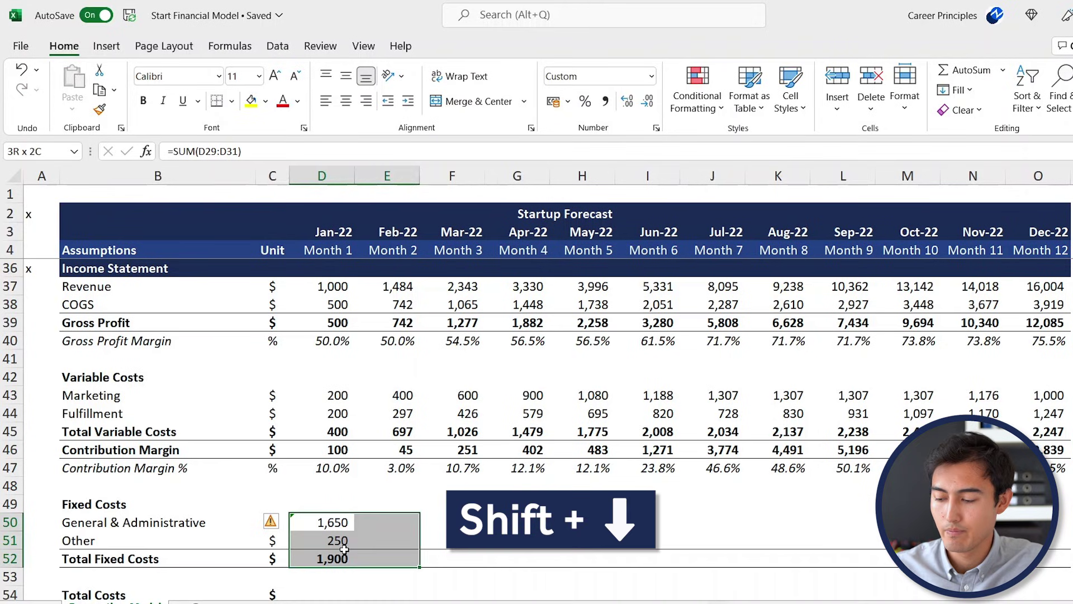
pyautogui.hotkey('shift', 'Right')
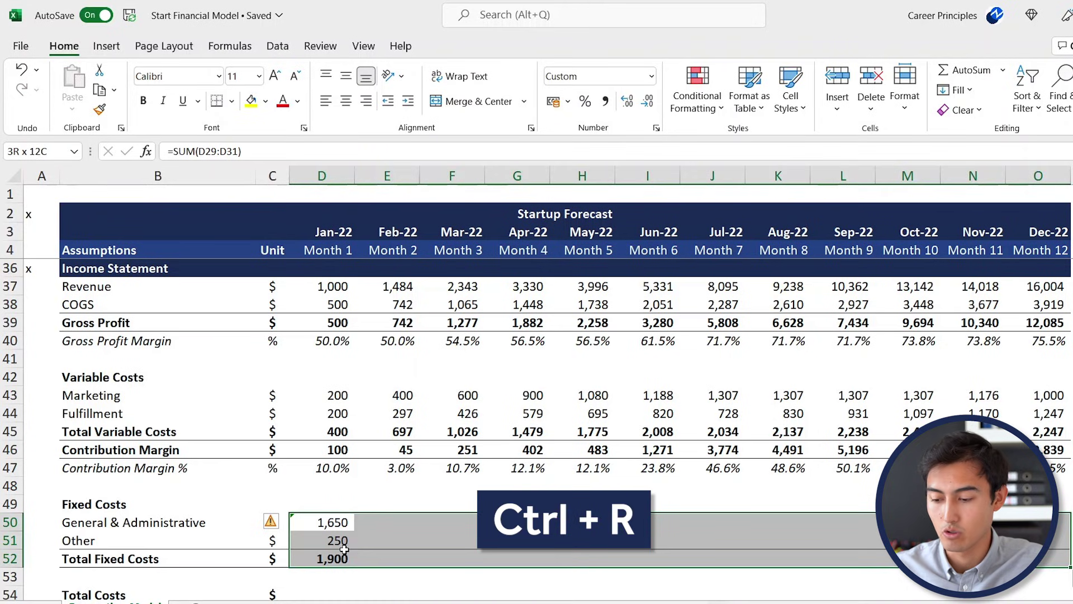
pyautogui.hotkey('ctrl', 'r')
pyautogui.click(344, 548)
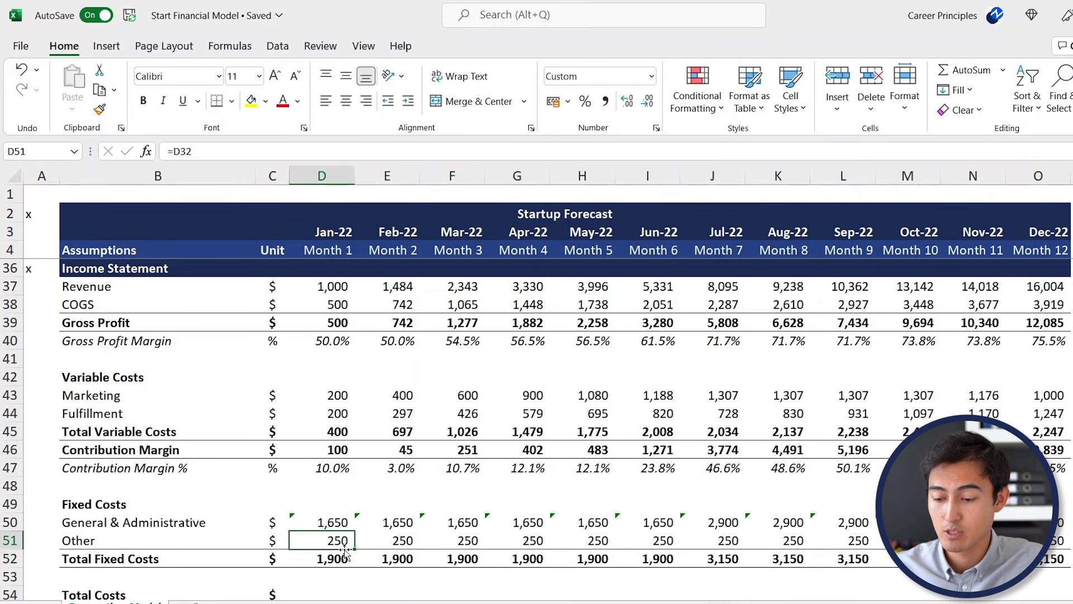
# Calculate January Total Costs in D54 by adding total fixed costs, total variable costs and COGS with =D52+D45+D38
pyautogui.press('Down')
pyautogui.press('Down')
pyautogui.press('Down')
pyautogui.press('Down')
pyautogui.press('Down')
pyautogui.press('Down')
pyautogui.press('Up')
pyautogui.press('Up')
pyautogui.press('Up')
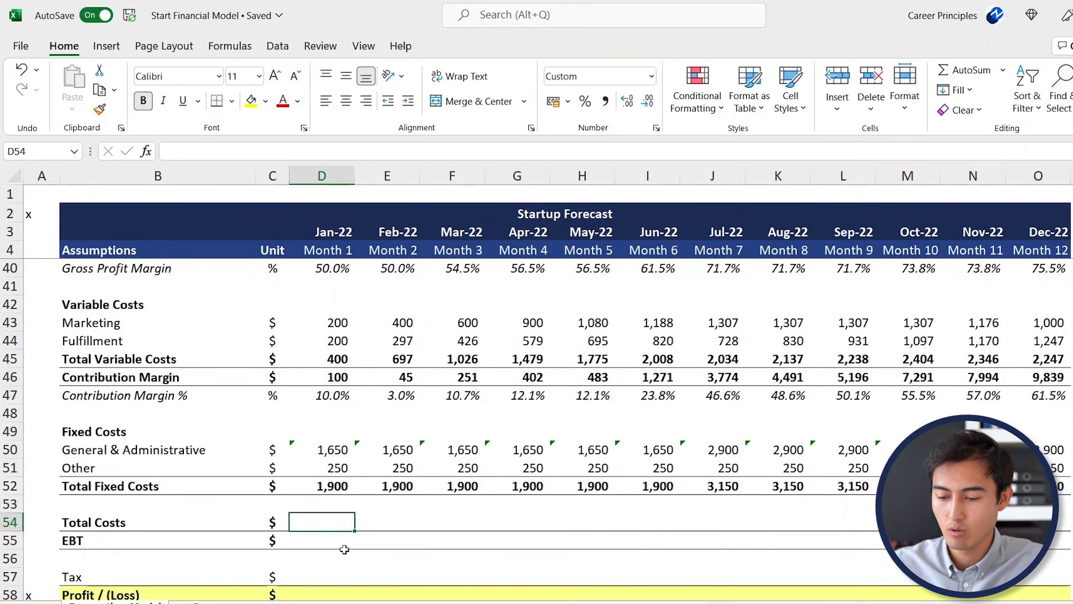
pyautogui.write('=')
pyautogui.press('Up')
pyautogui.press('Up')
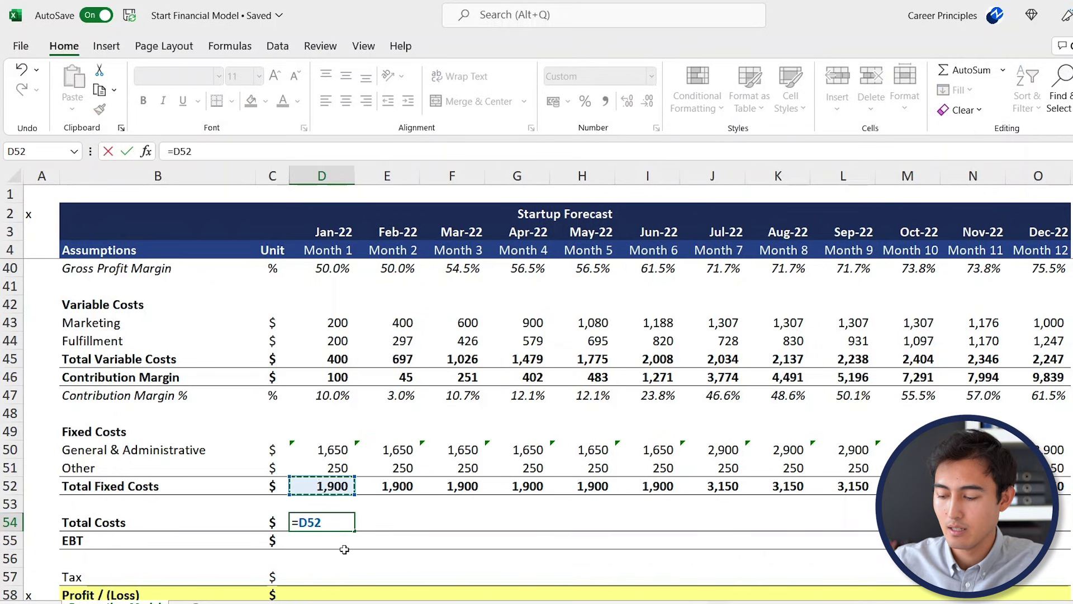
pyautogui.write('+')
pyautogui.press('Up')
pyautogui.press('Up')
pyautogui.press('Up')
pyautogui.press('Up')
pyautogui.press('Up')
pyautogui.press('Up')
pyautogui.press('Up')
pyautogui.press('Up')
pyautogui.press('Up')
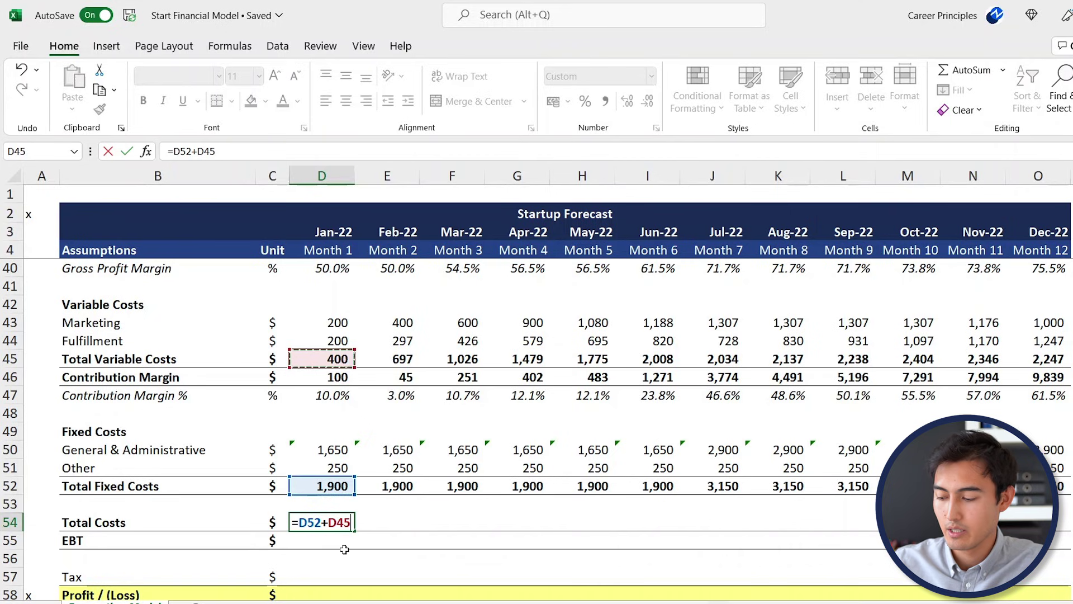
pyautogui.write('+')
pyautogui.press('Up')
pyautogui.press('Up')
pyautogui.press('Up')
pyautogui.press('Up')
pyautogui.press('Up')
pyautogui.press('Up')
pyautogui.press('Up')
pyautogui.press('Up')
pyautogui.press('Up')
pyautogui.press('Up')
pyautogui.press('Up')
pyautogui.press('Up')
pyautogui.press('Up')
pyautogui.press('Up')
pyautogui.press('Up')
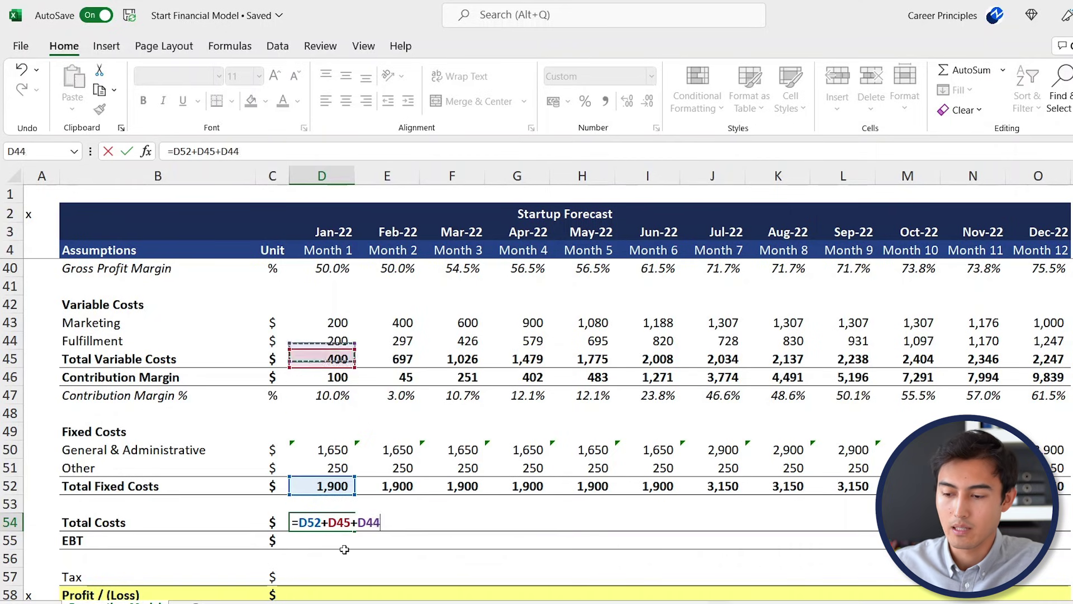
pyautogui.press('Up')
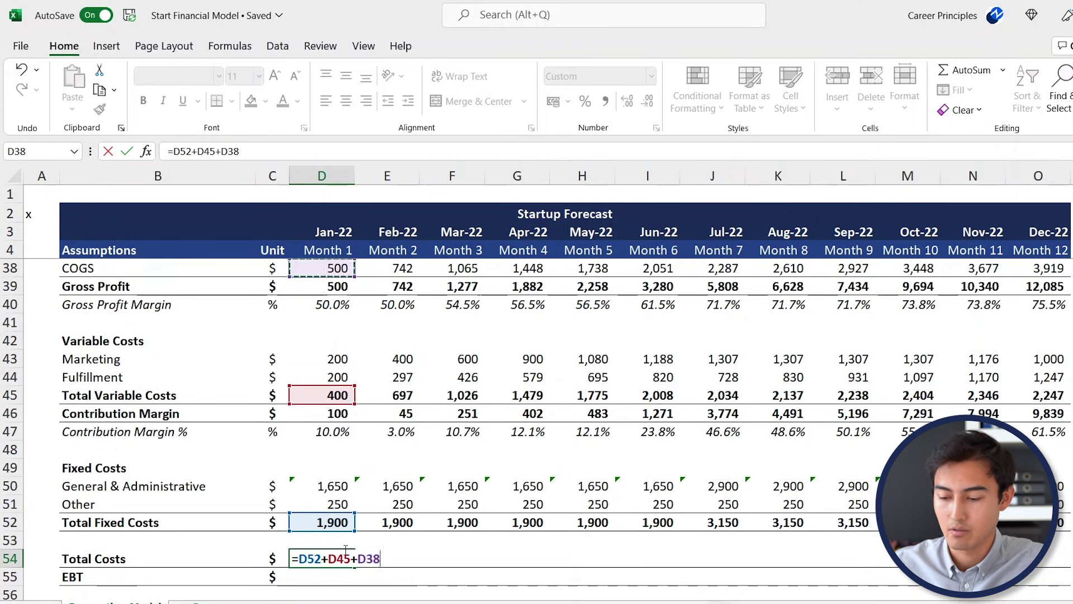
pyautogui.hotkey('ctrl', 'Return')
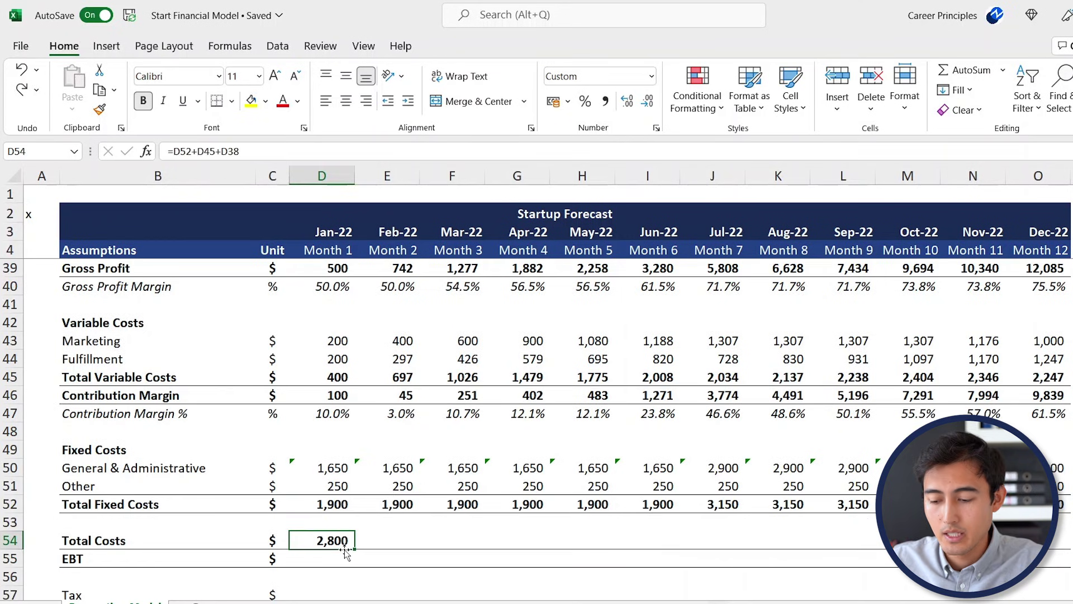
# Calculate January EBT in D55 as contribution margin minus total fixed costs with =D46-D52
pyautogui.press('Down')
pyautogui.hotkey('shift', 'space')
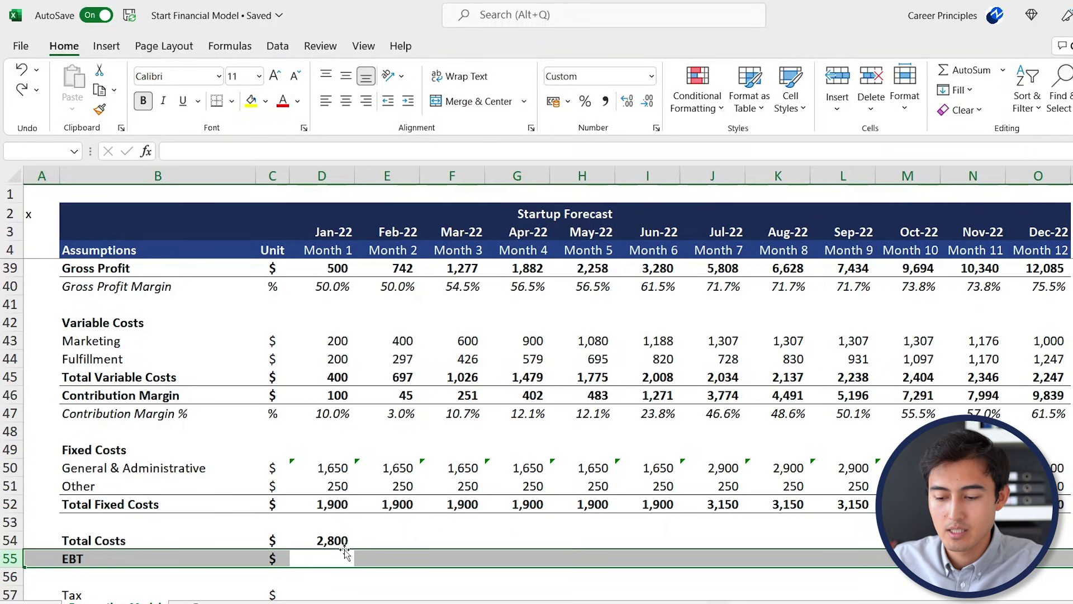
pyautogui.click(345, 553)
pyautogui.write('=')
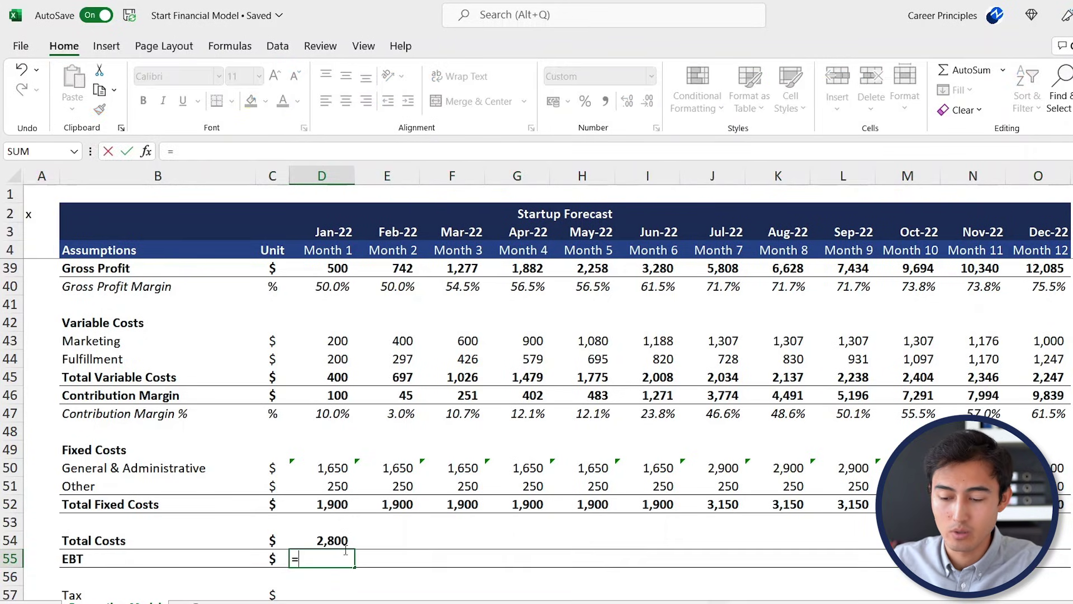
pyautogui.press('Up')
pyautogui.press('Up')
pyautogui.press('Up')
pyautogui.press('Up')
pyautogui.press('Up')
pyautogui.press('Up')
pyautogui.press('Up')
pyautogui.press('Up')
pyautogui.press('Up')
pyautogui.press('Up')
pyautogui.press('Down')
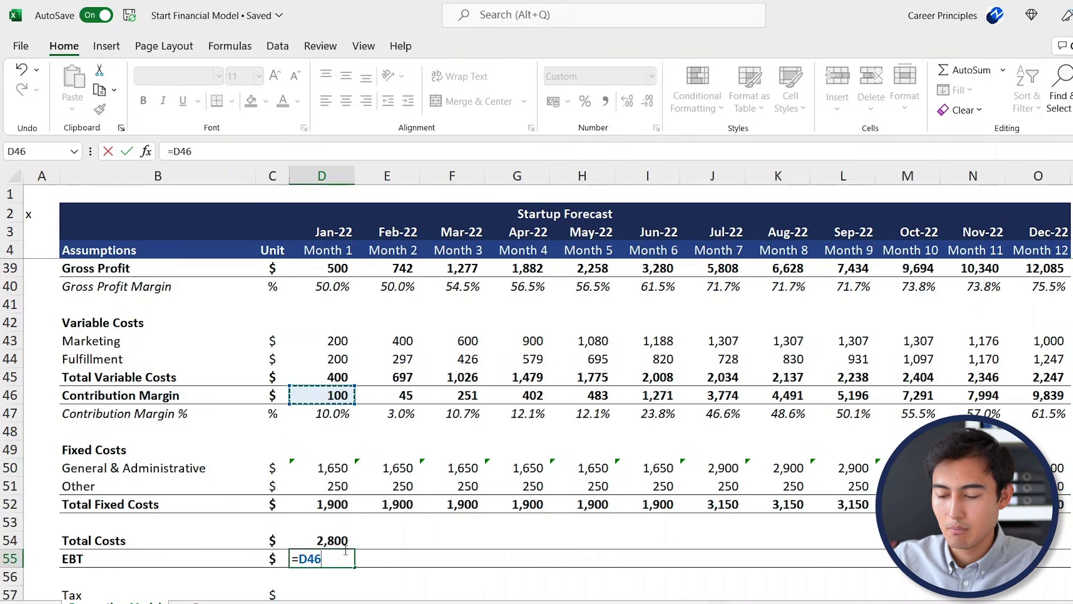
pyautogui.write('-')
pyautogui.press('Up')
pyautogui.press('Up')
pyautogui.press('Up')
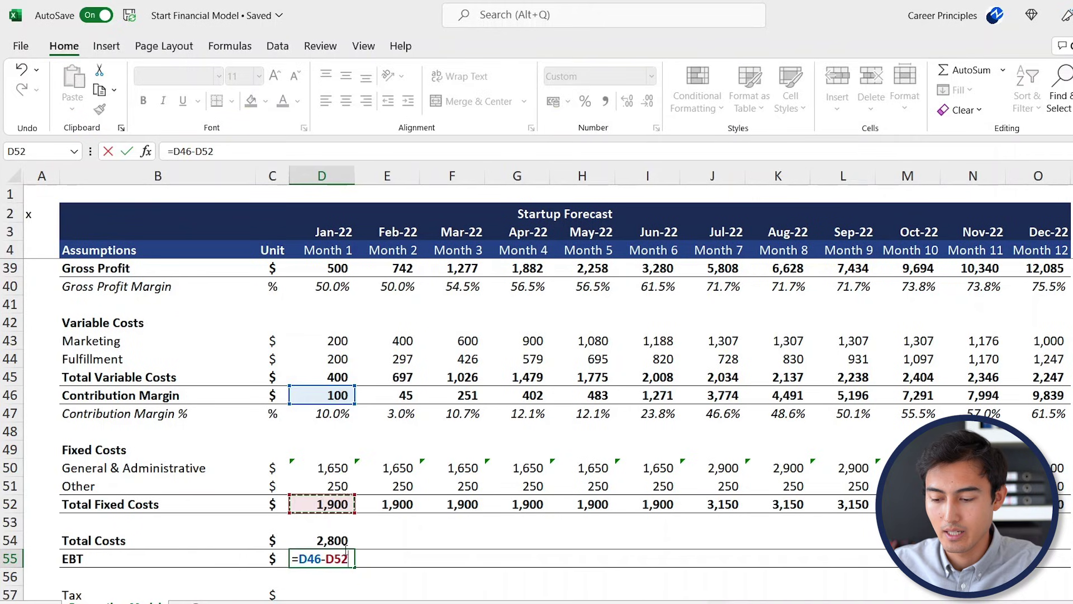
pyautogui.press('Return')
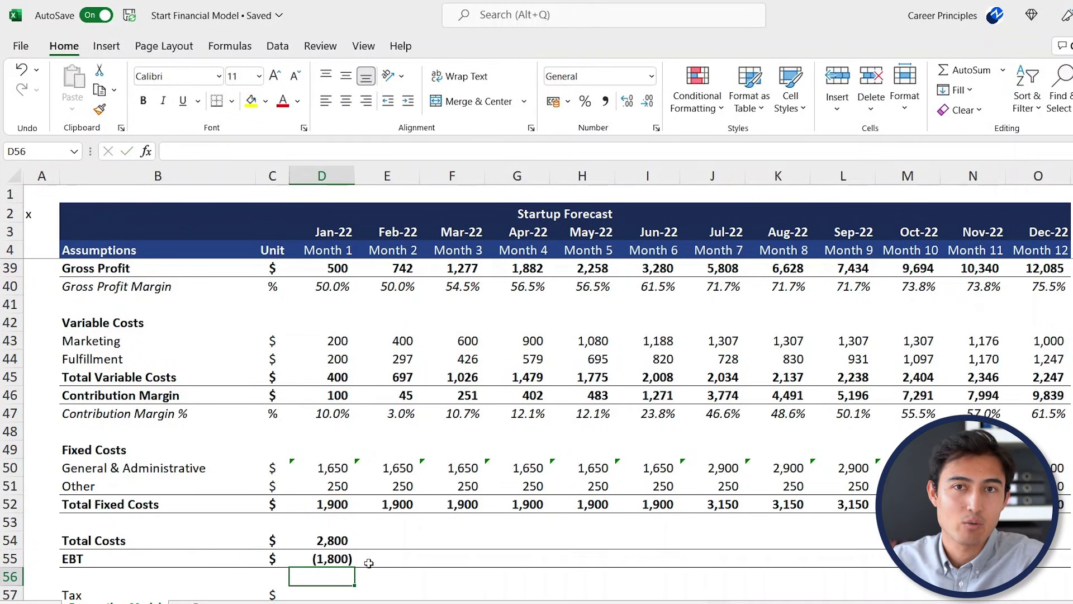
# Fill the January Total Costs and EBT formulas across through Dec-22
pyautogui.press('Up')
pyautogui.press('Up')
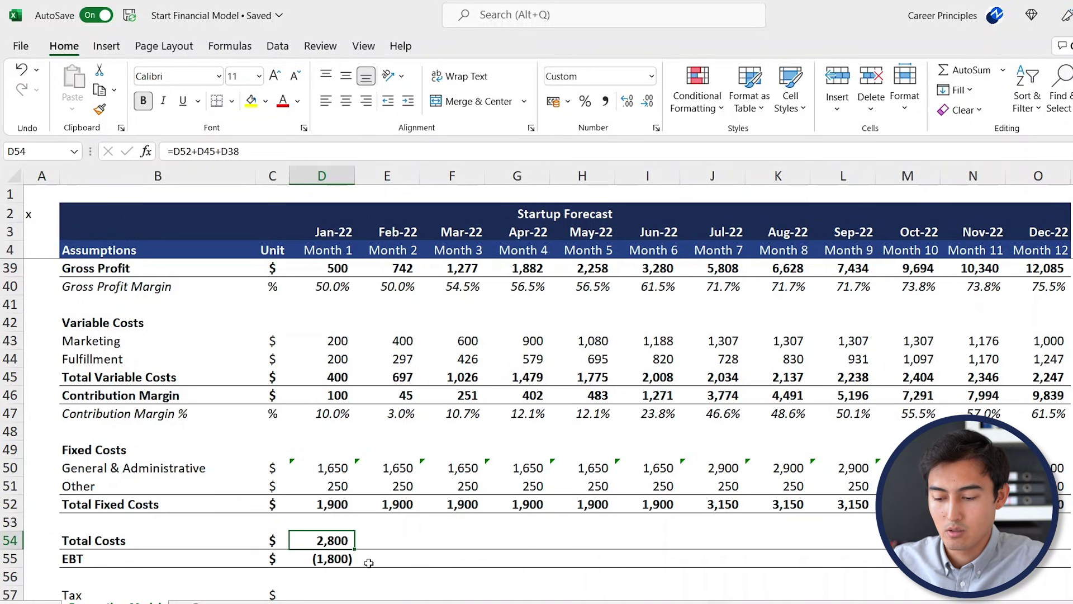
pyautogui.hotkey('shift', 'Down')
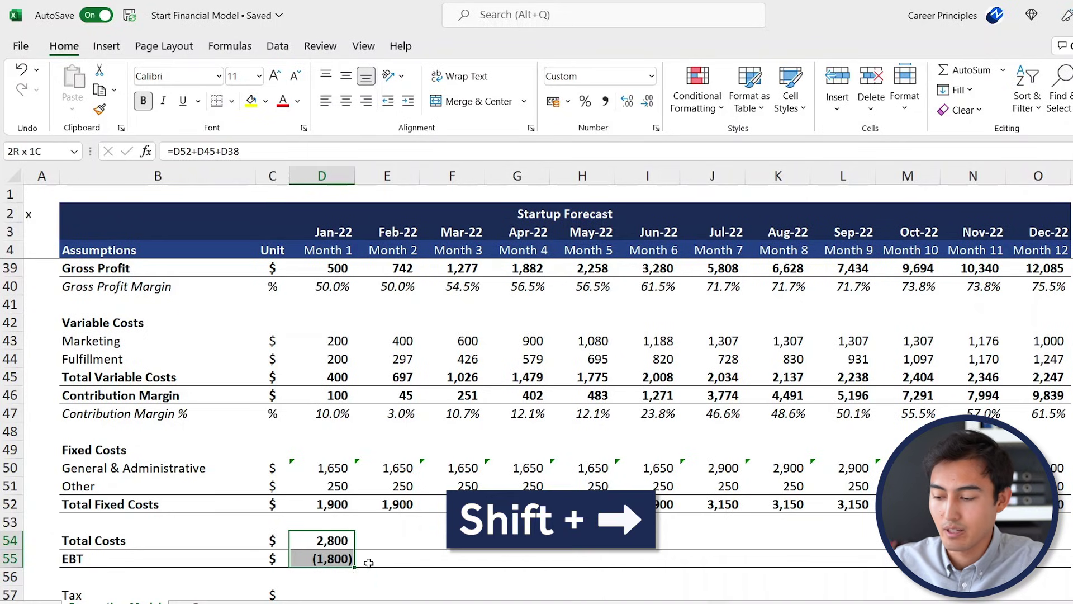
pyautogui.hotkey('shift', 'Right')
pyautogui.hotkey('shift', 'Right')
pyautogui.hotkey('shift', 'Right')
pyautogui.hotkey('shift', 'Right')
pyautogui.hotkey('shift', 'Right')
pyautogui.hotkey('shift', 'Right')
pyautogui.hotkey('shift', 'Right')
pyautogui.hotkey('shift', 'Right')
pyautogui.hotkey('shift', 'Right')
pyautogui.hotkey('shift', 'Right')
pyautogui.hotkey('shift', 'Right')
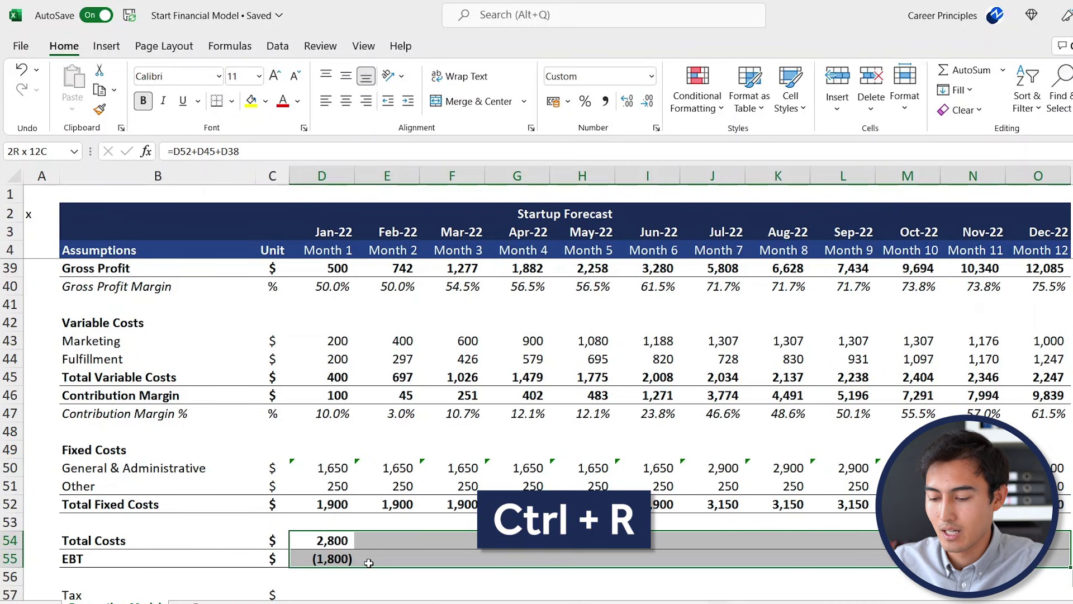
pyautogui.hotkey('ctrl', 'r')
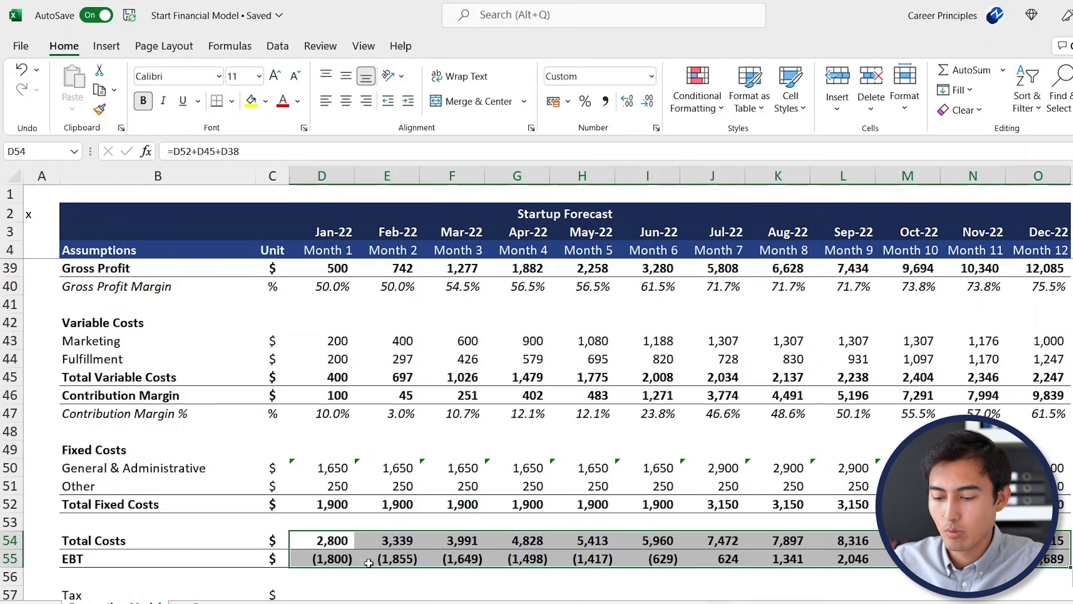
# Examine the Tax Rate assumption and the EBT values from Jan-22 to Jun-22
pyautogui.press('Down')
pyautogui.press('Down')
pyautogui.press('Down')
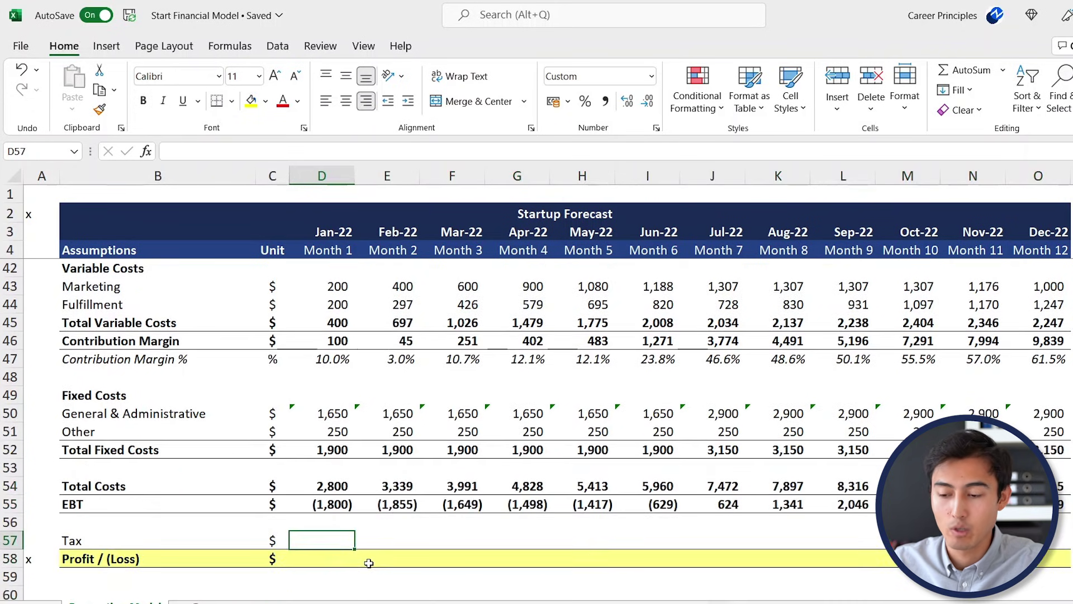
pyautogui.scroll(3, 364, 394)
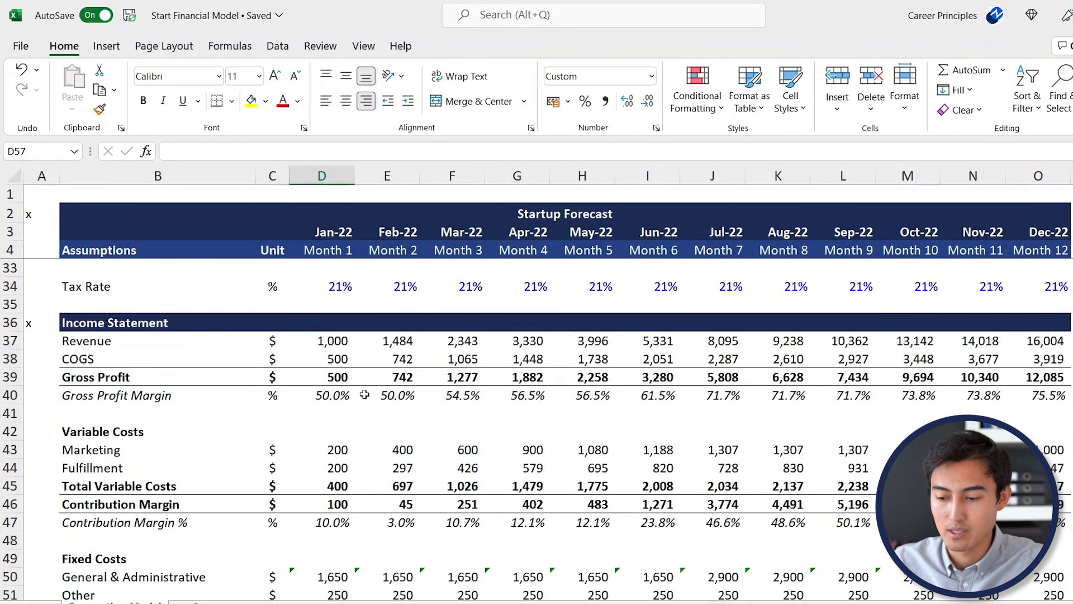
pyautogui.scroll(-4, 339, 308)
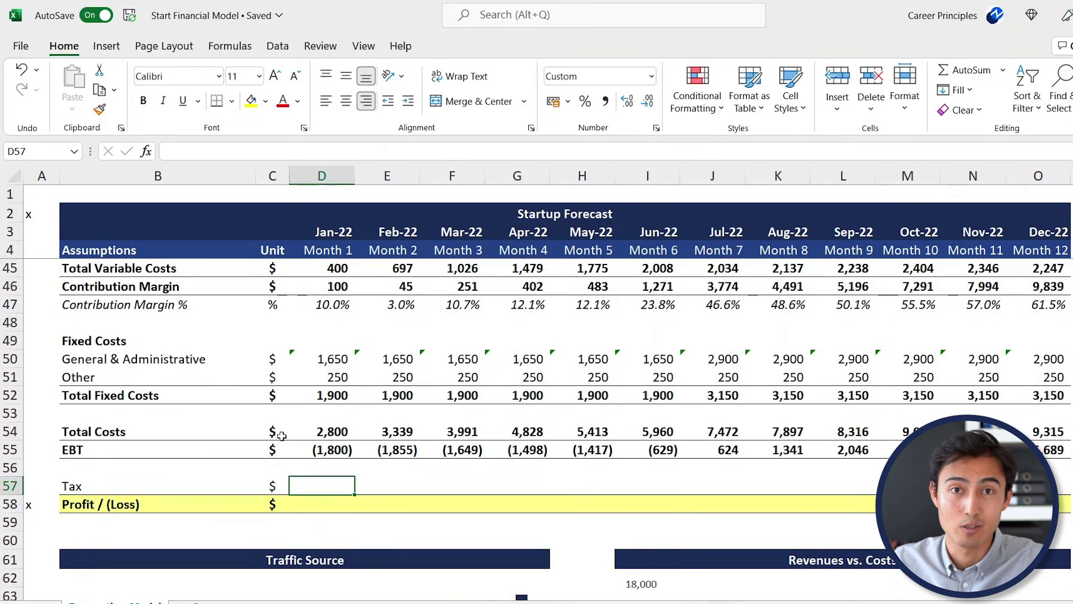
pyautogui.click(345, 450)
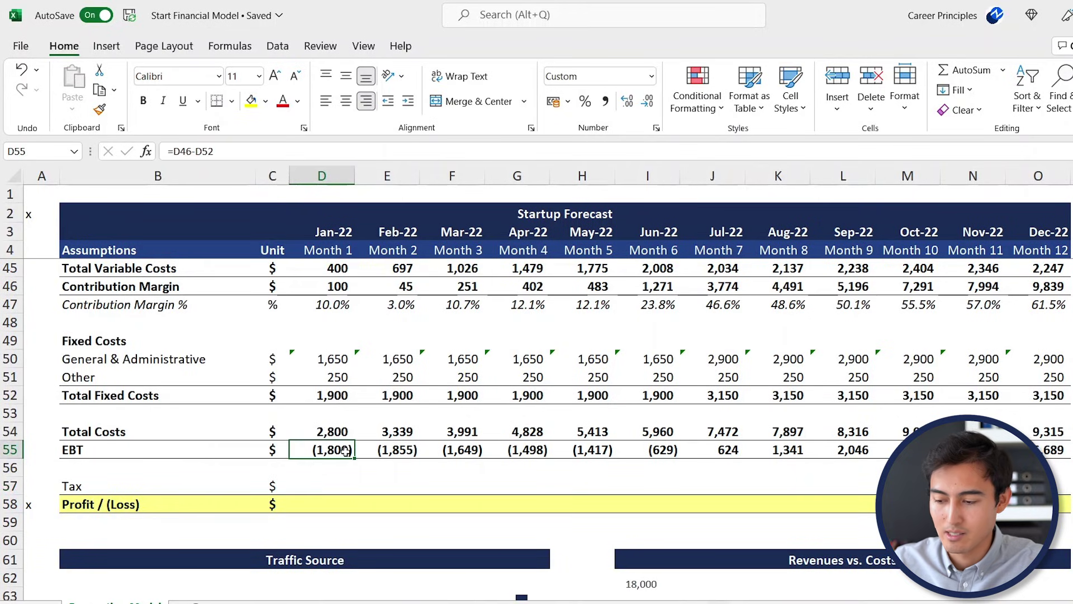
pyautogui.hotkey('shift', 'Right')
pyautogui.hotkey('shift', 'Right')
pyautogui.hotkey('shift', 'Right')
pyautogui.hotkey('shift', 'Right')
pyautogui.hotkey('shift', 'Right')
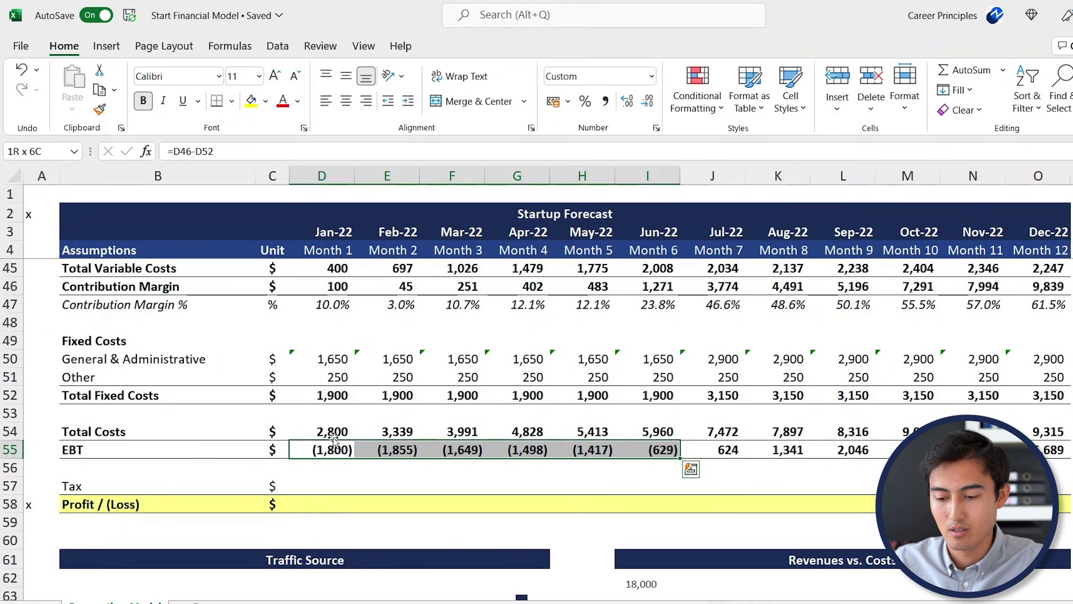
# Calculate January Tax in D57 as EBT times the tax rate only when EBT is positive, with =IF(D55>0,D55*D34,"NA")
pyautogui.press('Down')
pyautogui.press('Down')
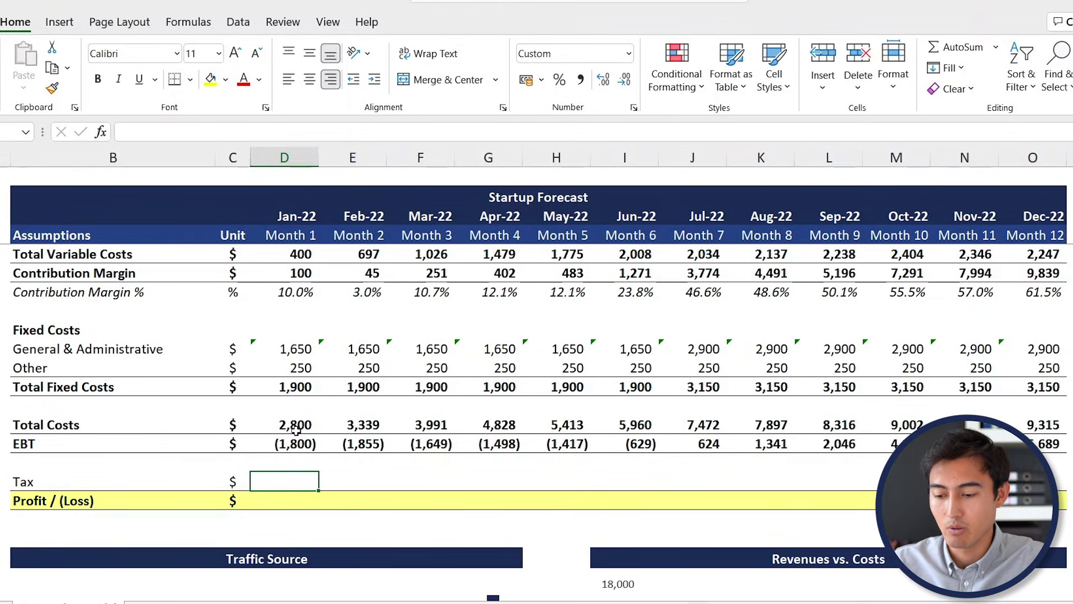
pyautogui.write('=if')
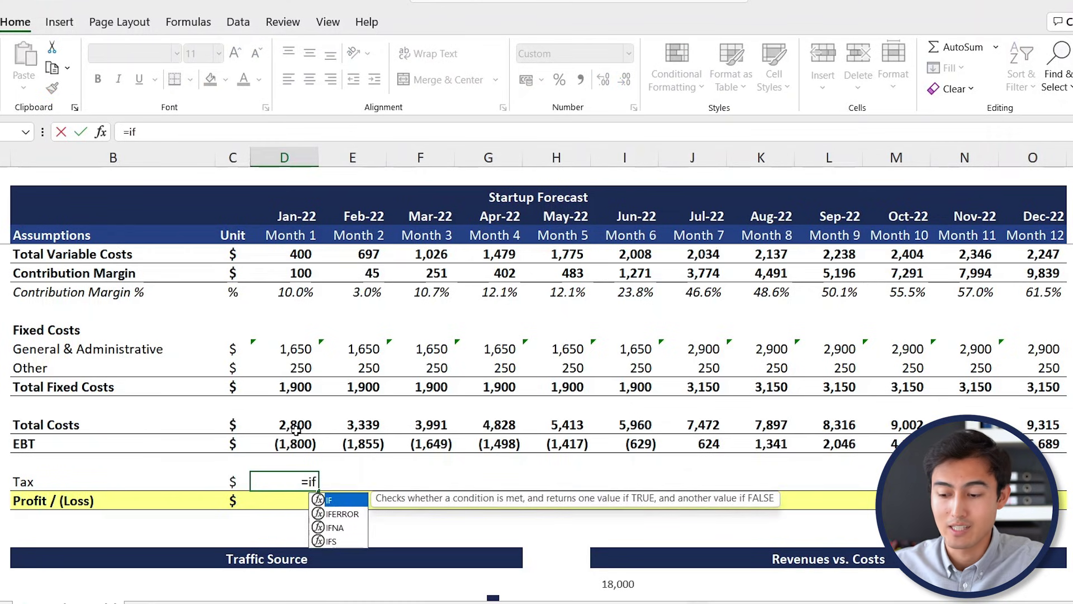
pyautogui.press('Tab')
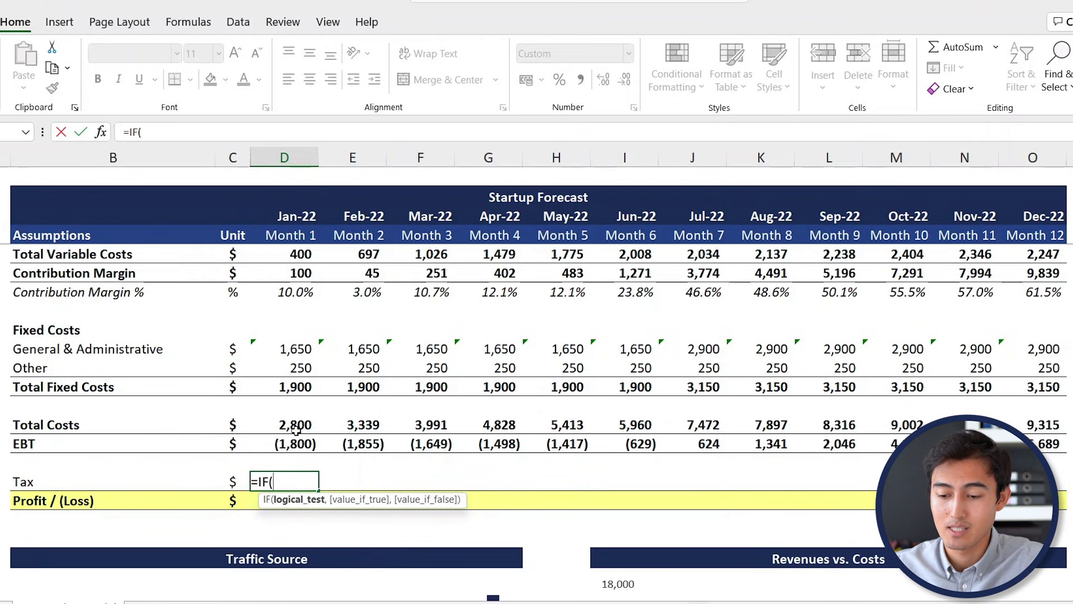
pyautogui.press('Up')
pyautogui.press('Up')
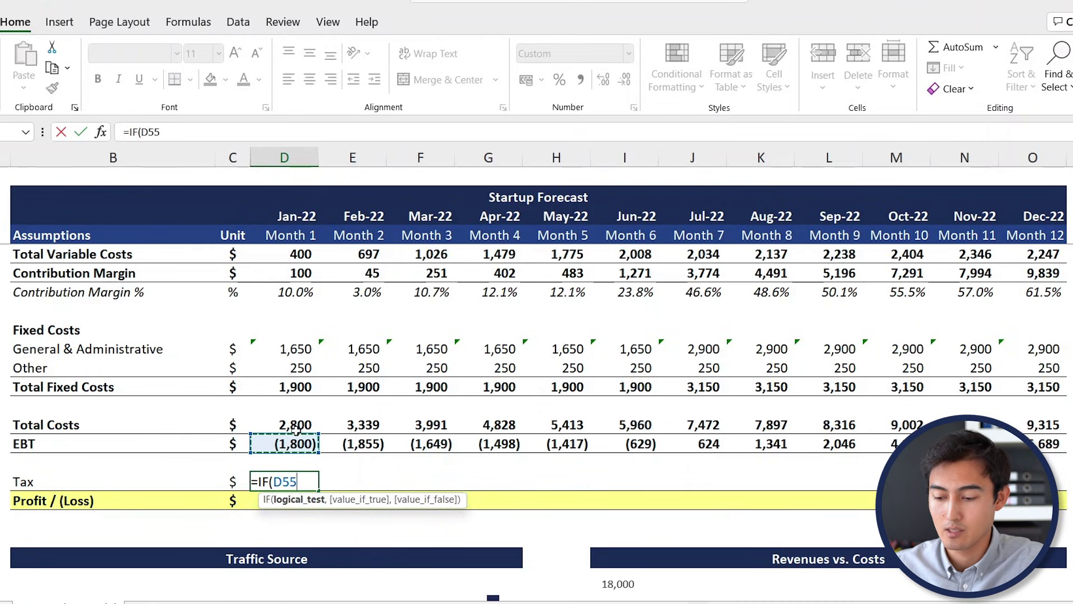
pyautogui.write('>0,')
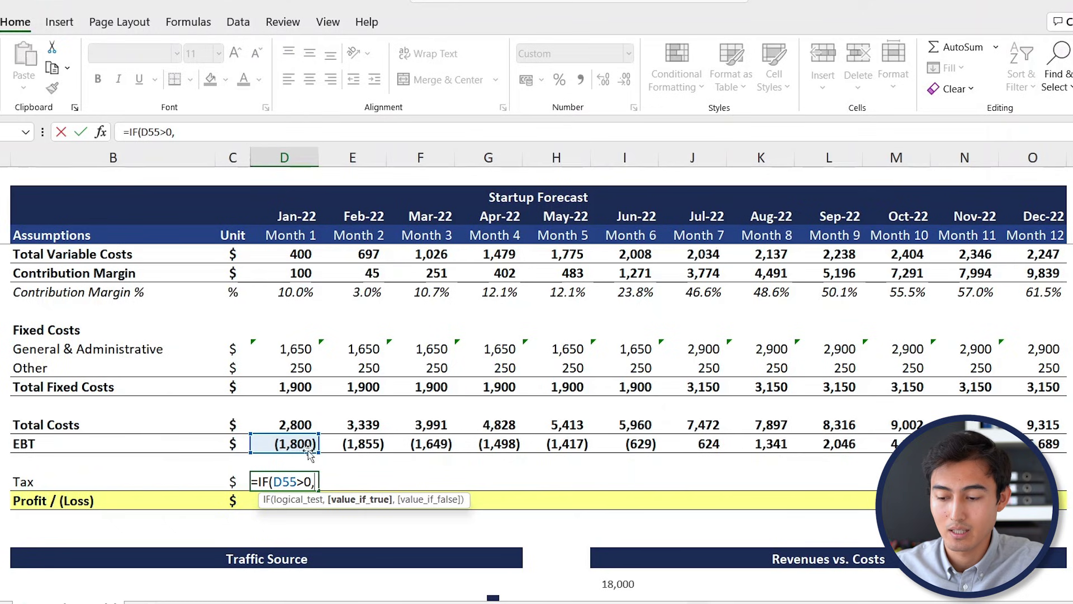
pyautogui.click(287, 443)
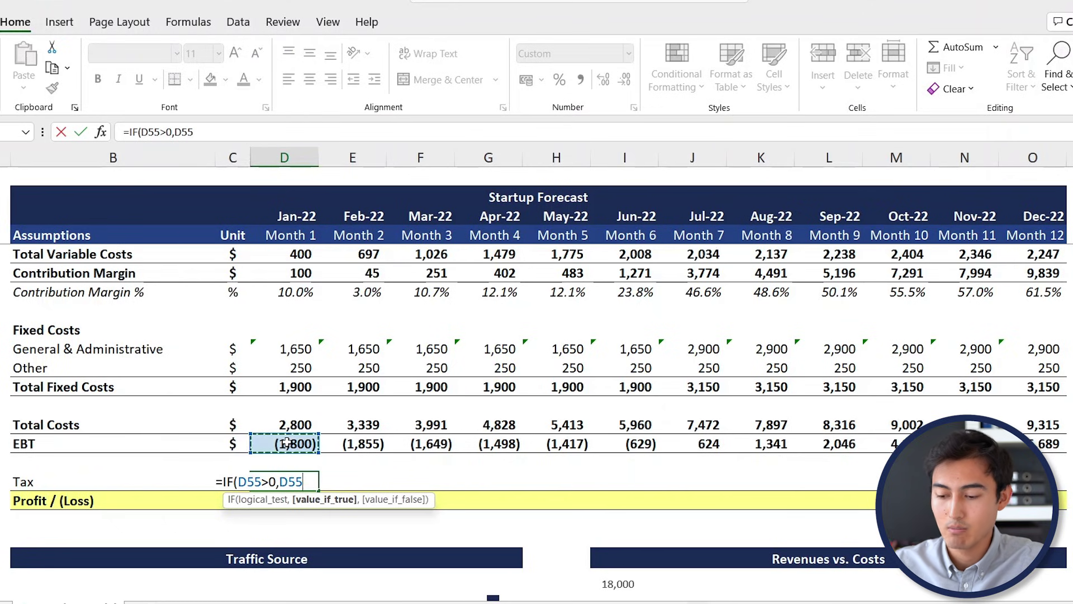
pyautogui.write('*')
pyautogui.press('Up')
pyautogui.press('Up')
pyautogui.press('Up')
pyautogui.press('Up')
pyautogui.press('Up')
pyautogui.press('Up')
pyautogui.press('Up')
pyautogui.press('Up')
pyautogui.press('Up')
pyautogui.press('Up')
pyautogui.press('Up')
pyautogui.press('Up')
pyautogui.press('Up')
pyautogui.press('Up')
pyautogui.press('Up')
pyautogui.press('Up')
pyautogui.press('Up')
pyautogui.press('Up')
pyautogui.press('Up')
pyautogui.press('Up')
pyautogui.press('Up')
pyautogui.press('Up')
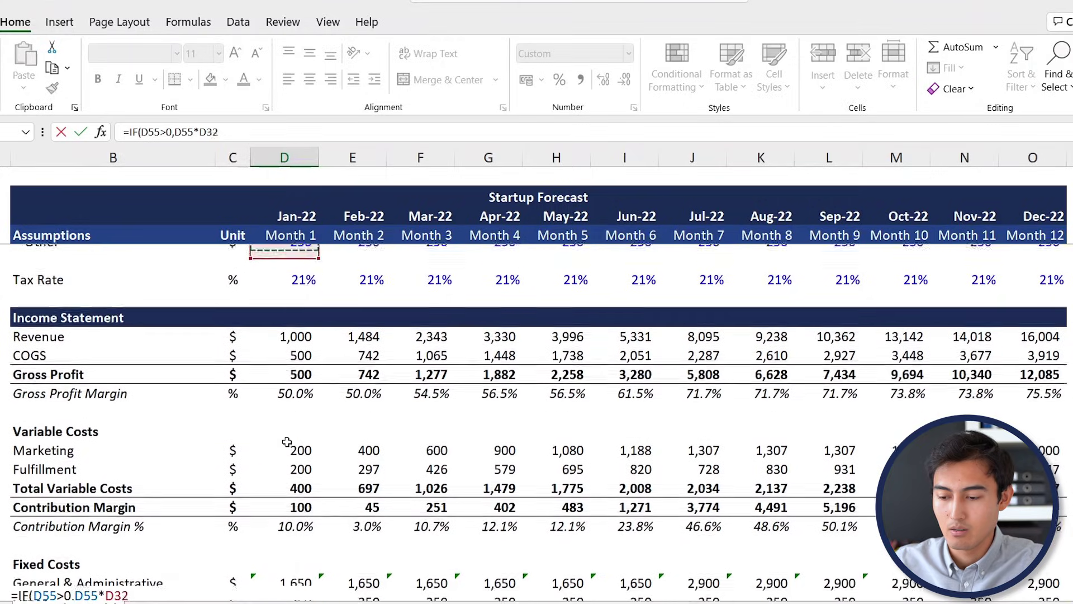
pyautogui.press('Up')
pyautogui.write(',')
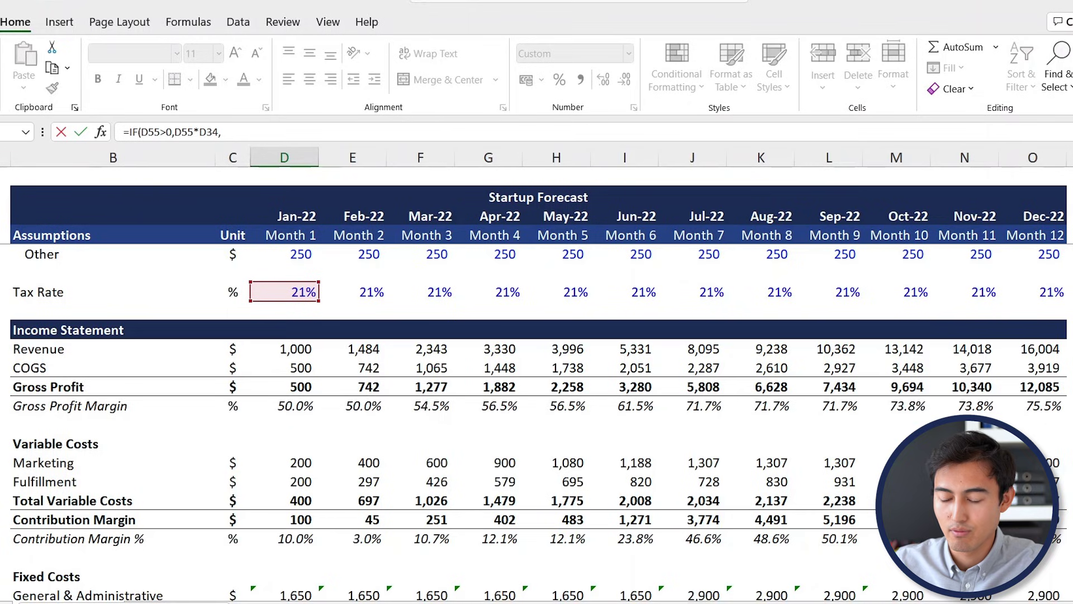
pyautogui.scroll(-4, 406, 527)
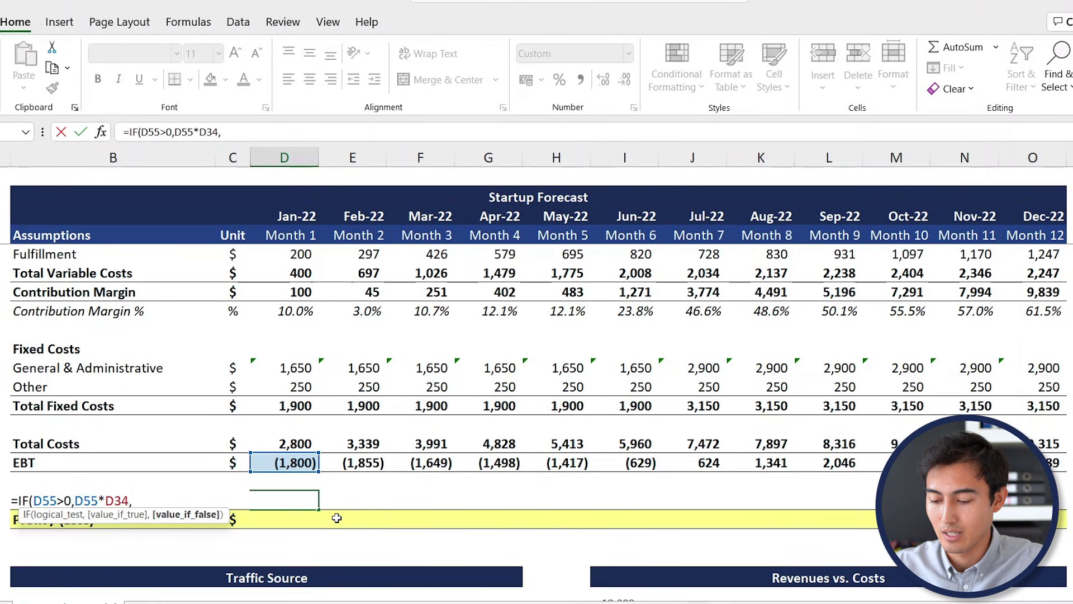
pyautogui.write('"NA"')
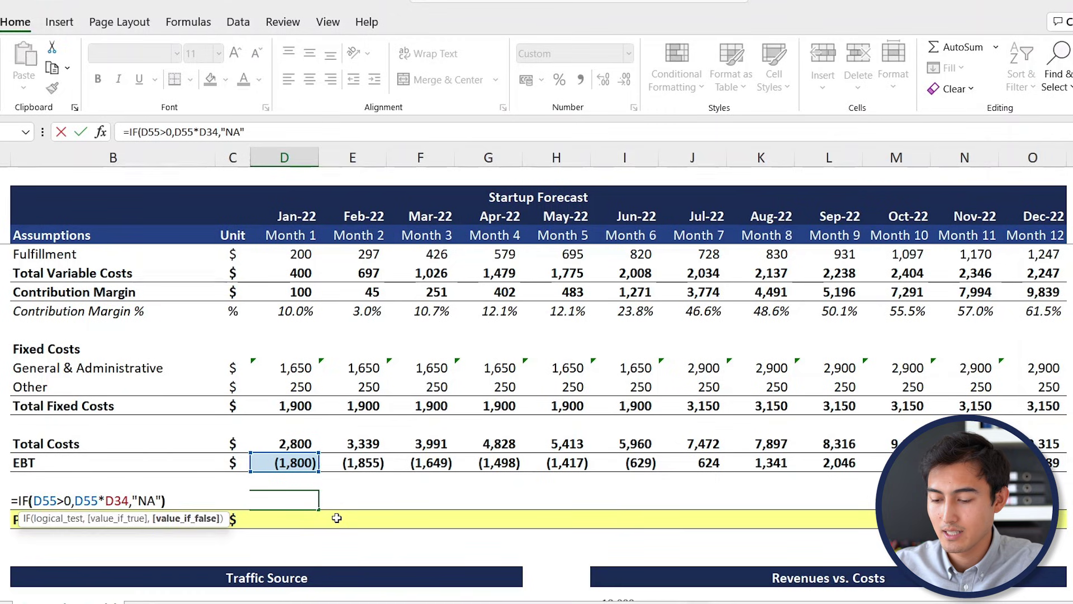
pyautogui.write(')')
pyautogui.press('Return')
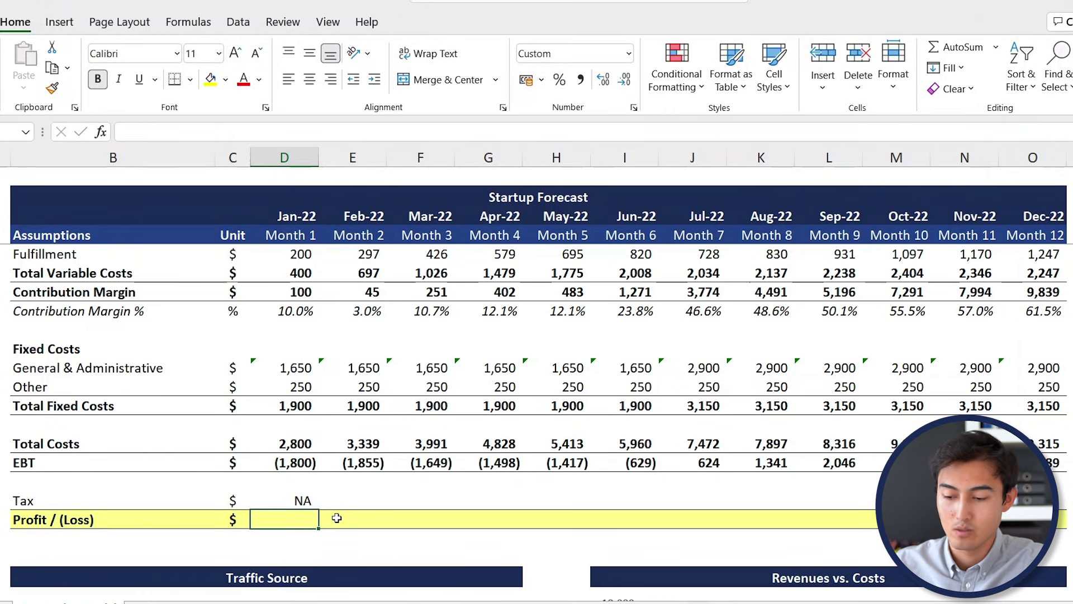
# Fill the January Tax formula across through Dec-22 and check the Jul-22 tax against its EBT
pyautogui.press('Up')
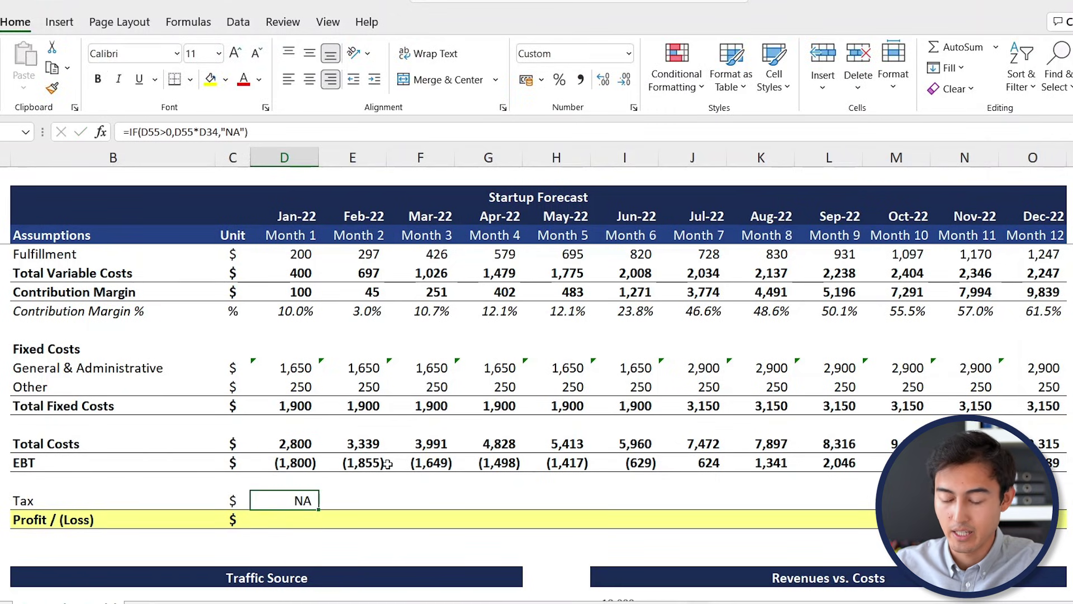
pyautogui.hotkey('shift', 'Right')
pyautogui.hotkey('shift', 'Right')
pyautogui.hotkey('shift', 'Right')
pyautogui.hotkey('shift', 'Right')
pyautogui.hotkey('shift', 'Right')
pyautogui.hotkey('shift', 'Right')
pyautogui.hotkey('shift', 'Right')
pyautogui.hotkey('shift', 'Right')
pyautogui.hotkey('shift', 'Right')
pyautogui.hotkey('shift', 'Right')
pyautogui.hotkey('shift', 'Right')
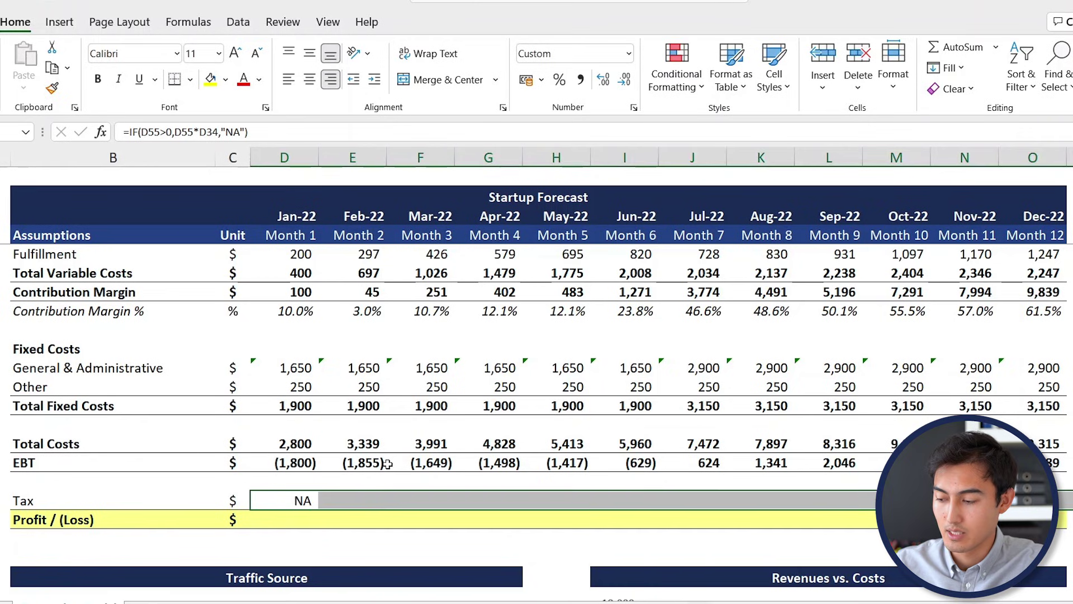
pyautogui.hotkey('ctrl', 'r')
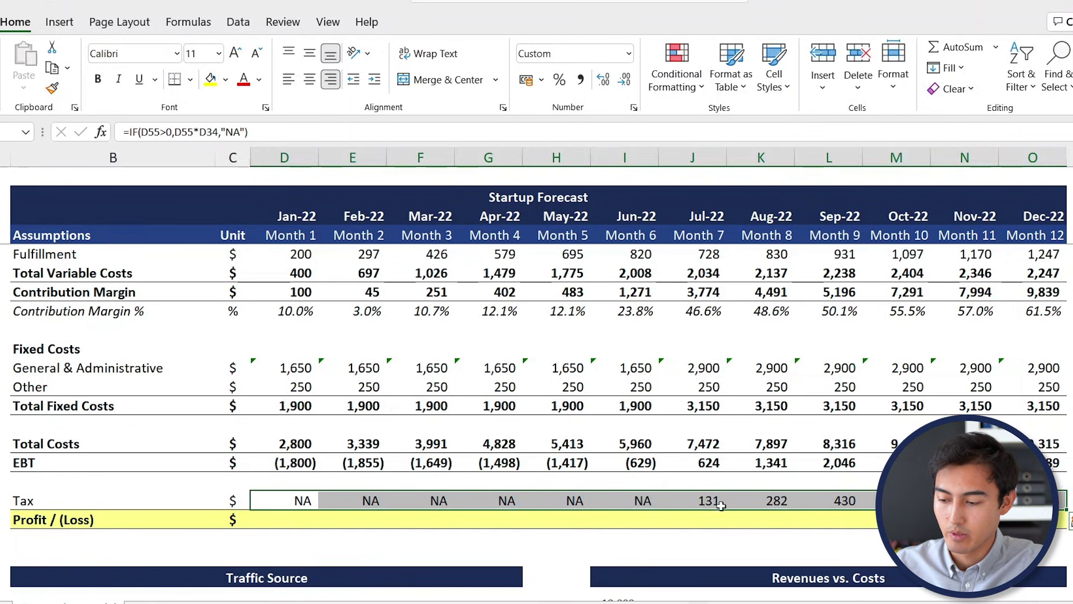
pyautogui.click(706, 465)
pyautogui.press('Down')
pyautogui.press('Down')
pyautogui.press('Up')
pyautogui.press('Down')
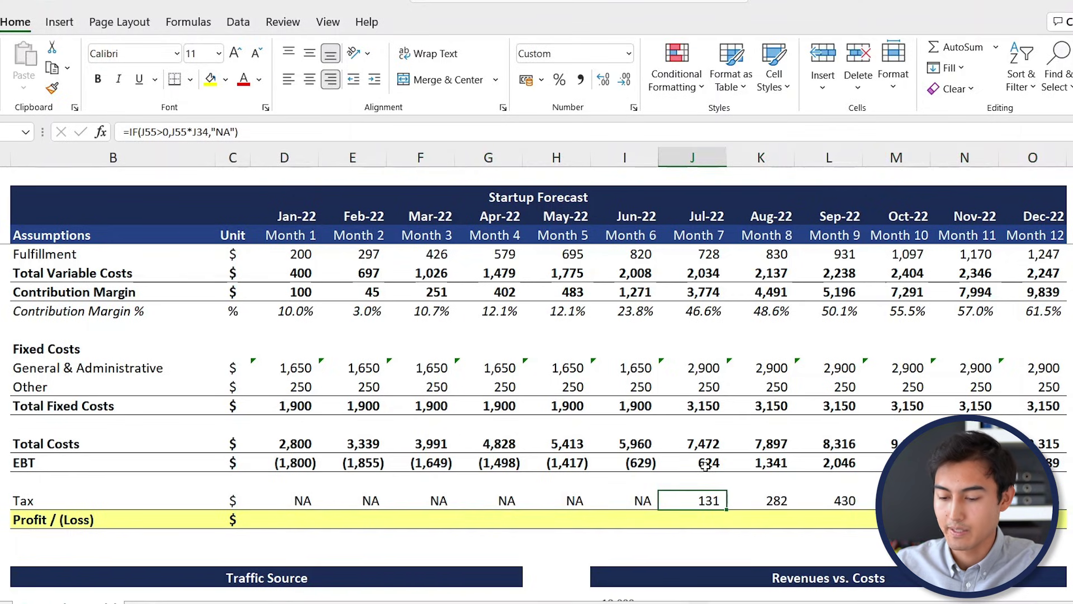
# Calculate January Profit / (Loss) in D58 as EBT minus tax with =D55-D57
pyautogui.press('Down')
pyautogui.press('Left')
pyautogui.press('Left')
pyautogui.press('Left')
pyautogui.press('Left')
pyautogui.press('Left')
pyautogui.press('Left')
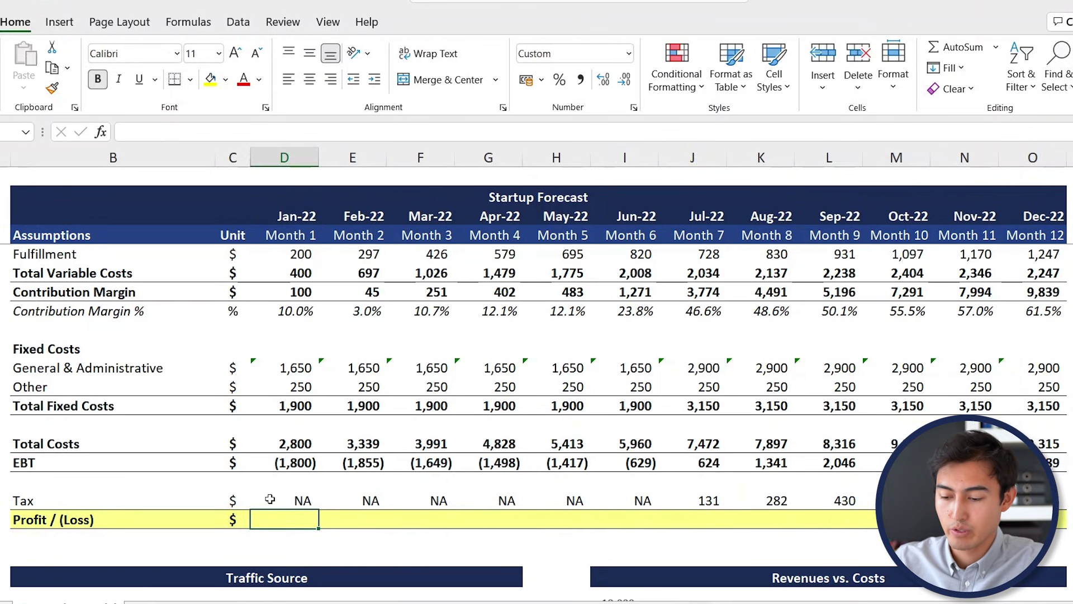
pyautogui.write('=')
pyautogui.press('Up')
pyautogui.press('Up')
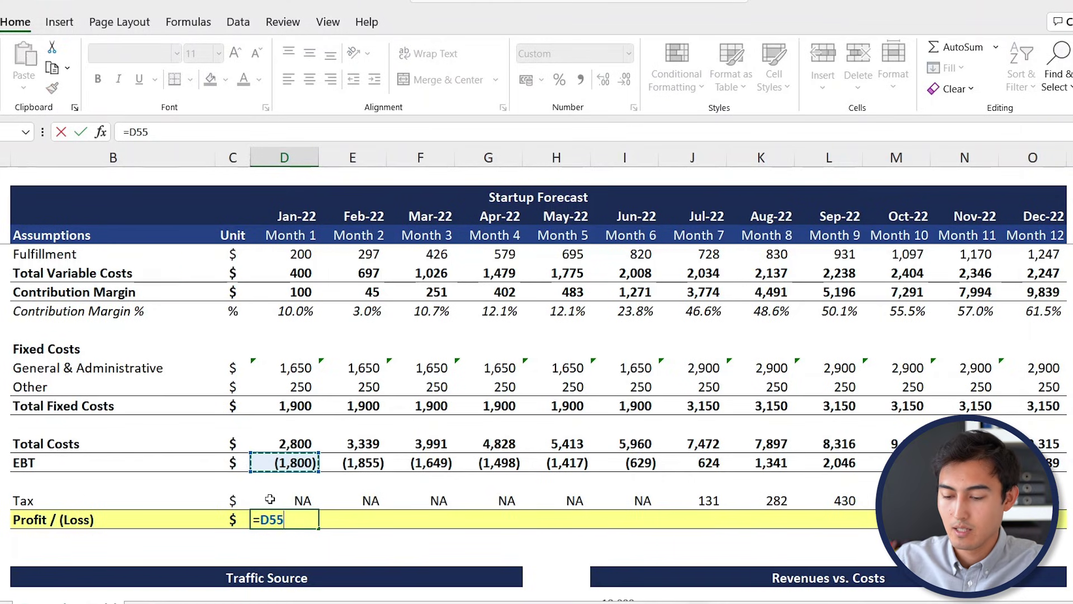
pyautogui.write('-')
pyautogui.press('Up')
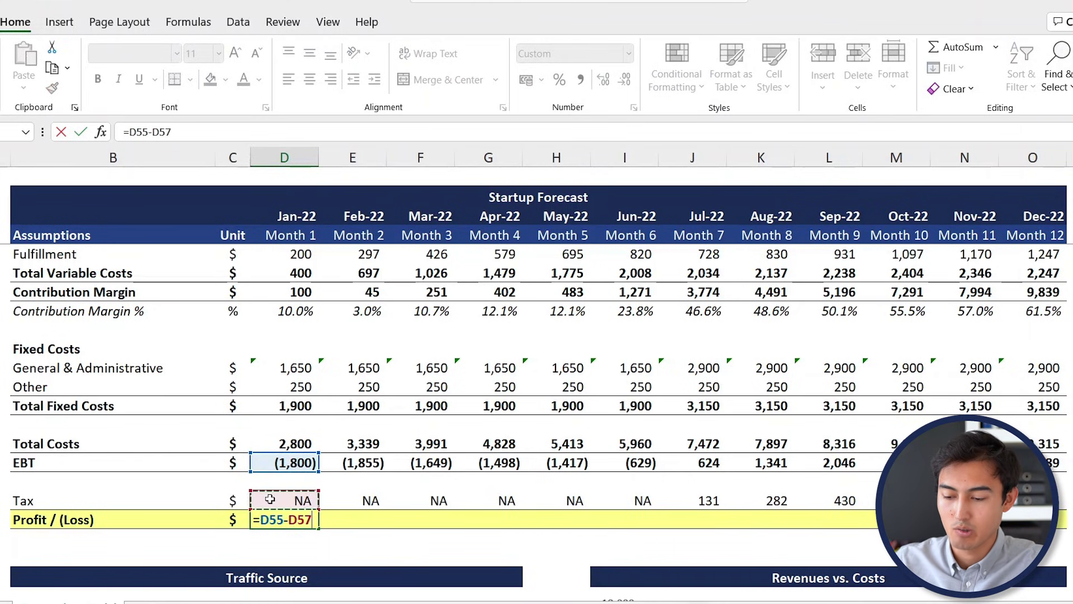
pyautogui.press('Return')
pyautogui.press('Up')
pyautogui.press('Down')
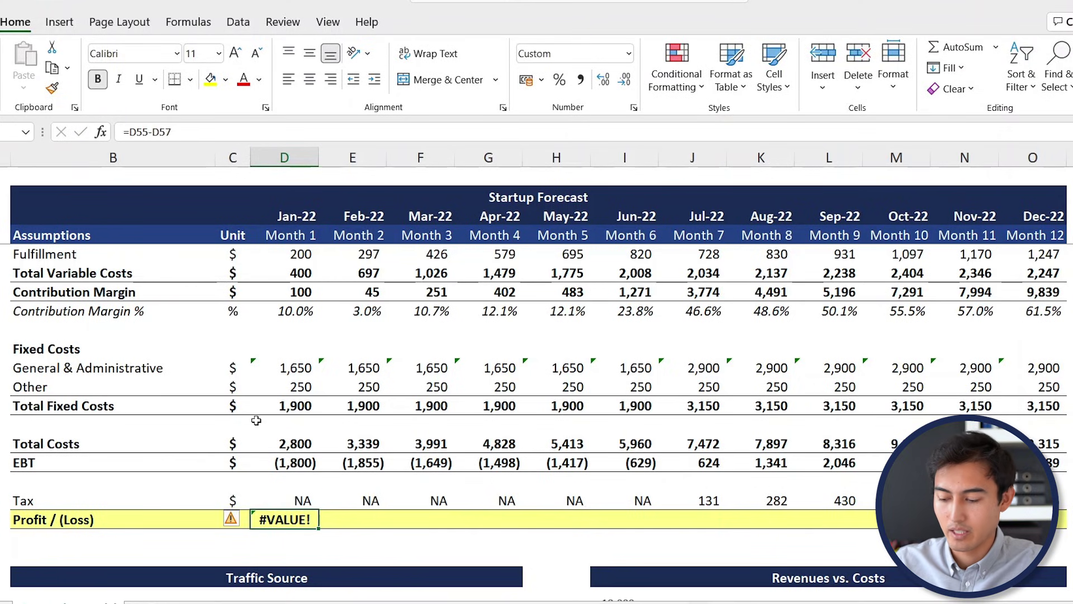
# Wrap the January Profit / (Loss) formula in IFERROR so it falls back to EBT: =IFERROR(D55-D57,D55)
pyautogui.press('F2')
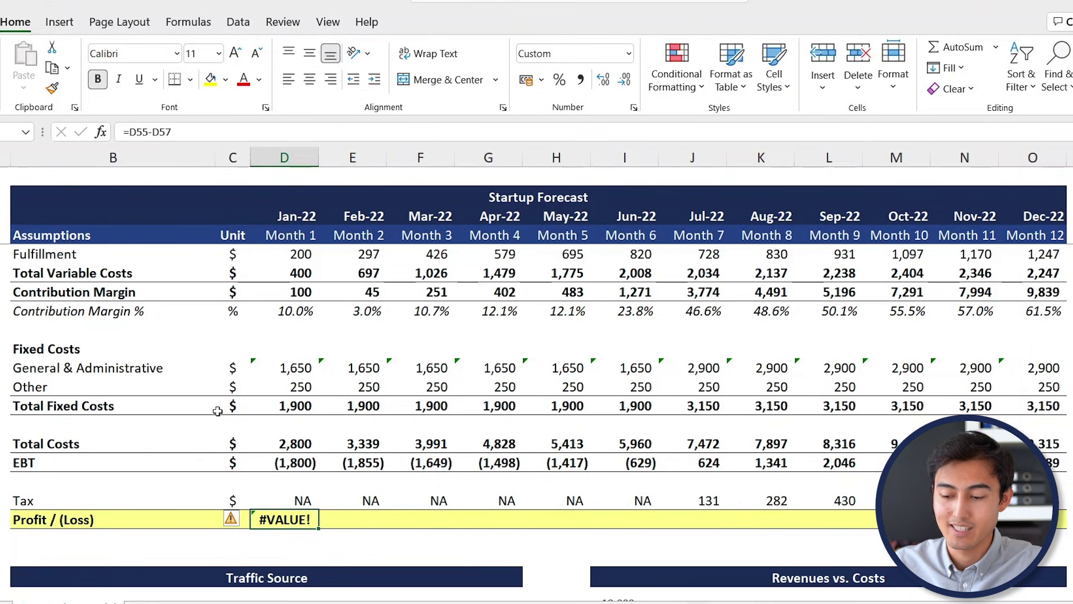
pyautogui.press('F2')
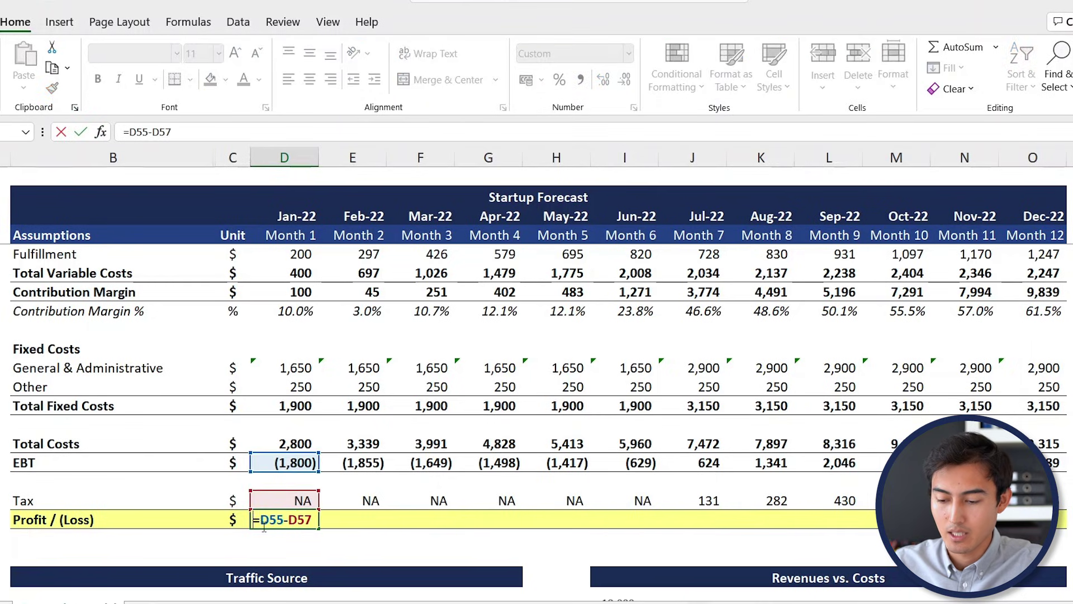
pyautogui.click(261, 520)
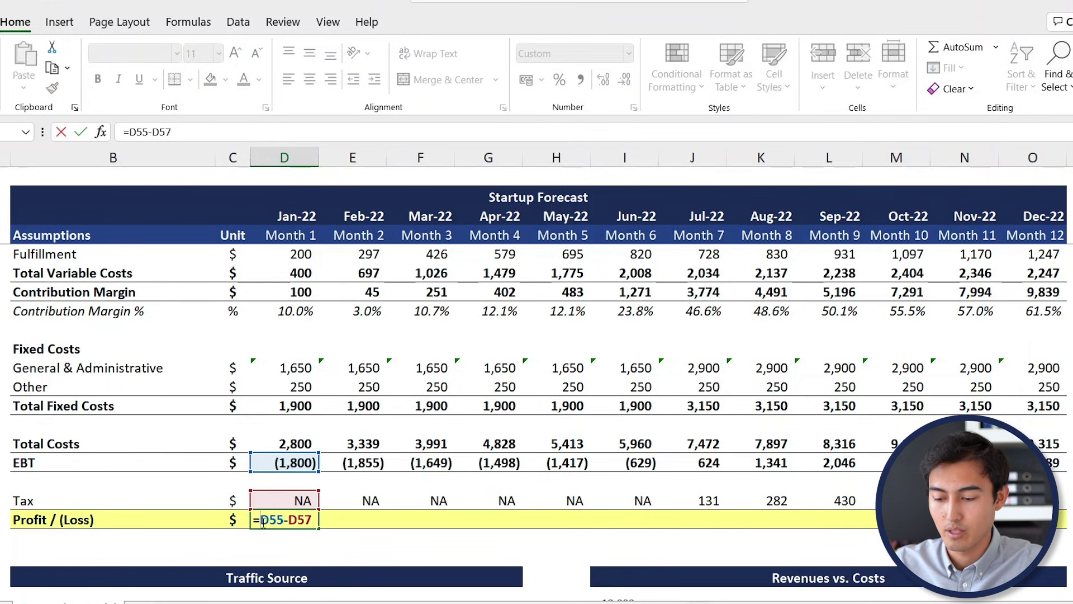
pyautogui.write('iferr')
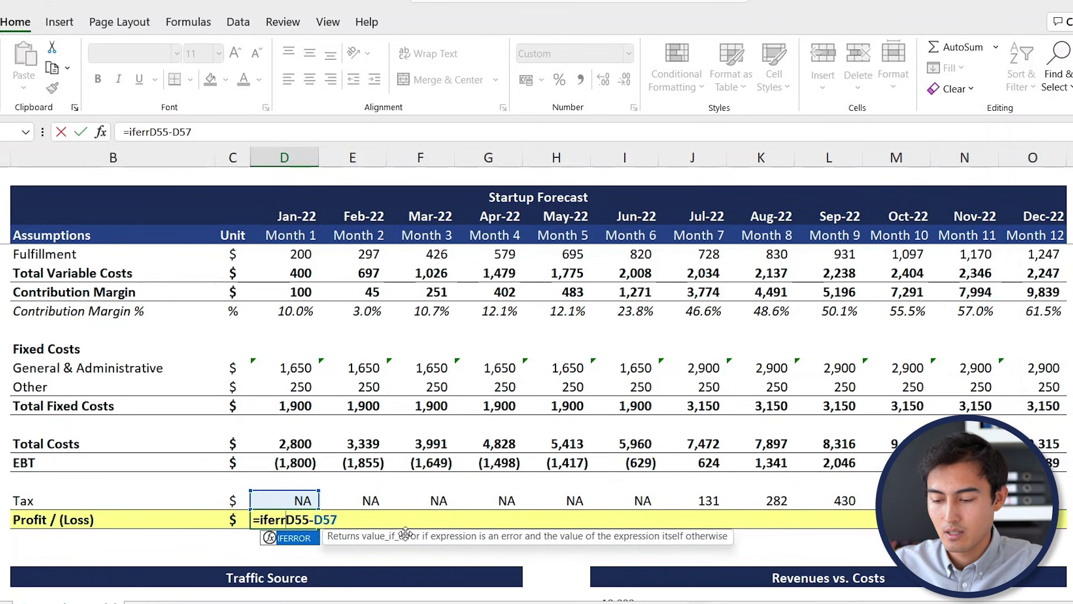
pyautogui.press('Tab')
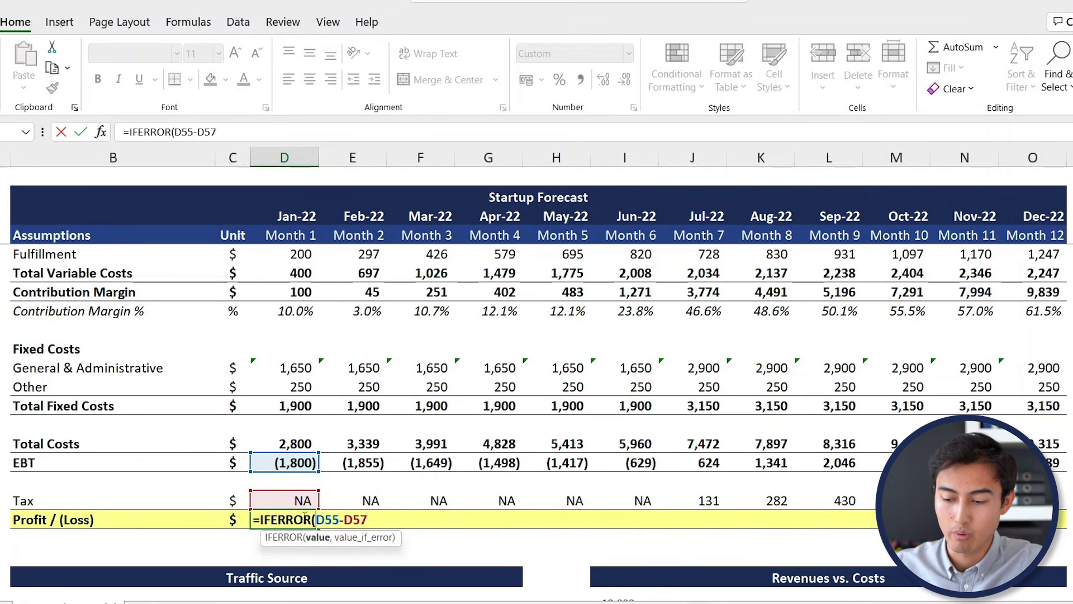
pyautogui.write(',')
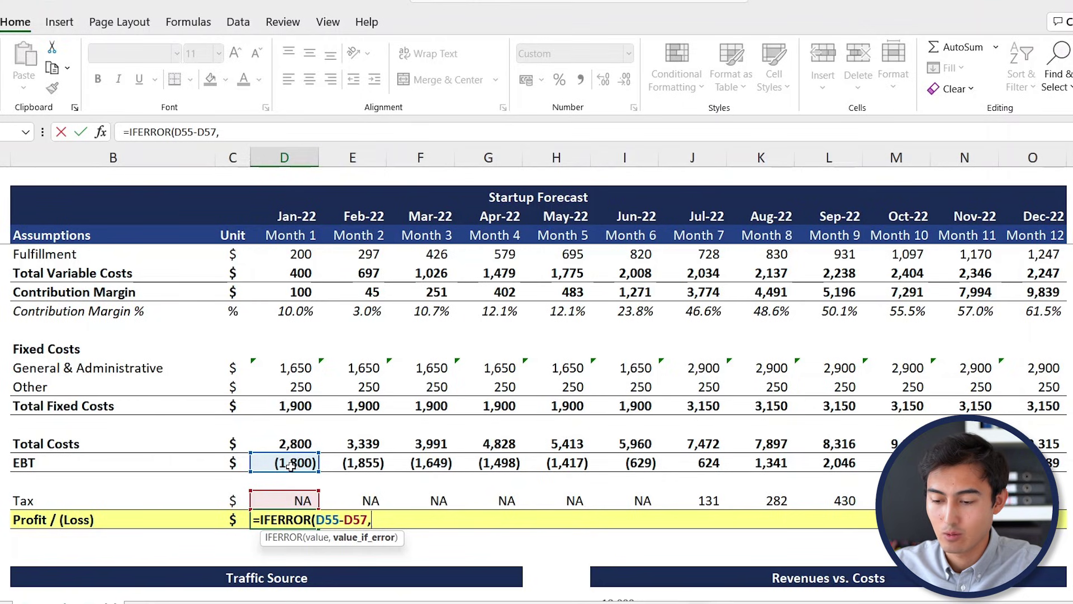
pyautogui.click(290, 465)
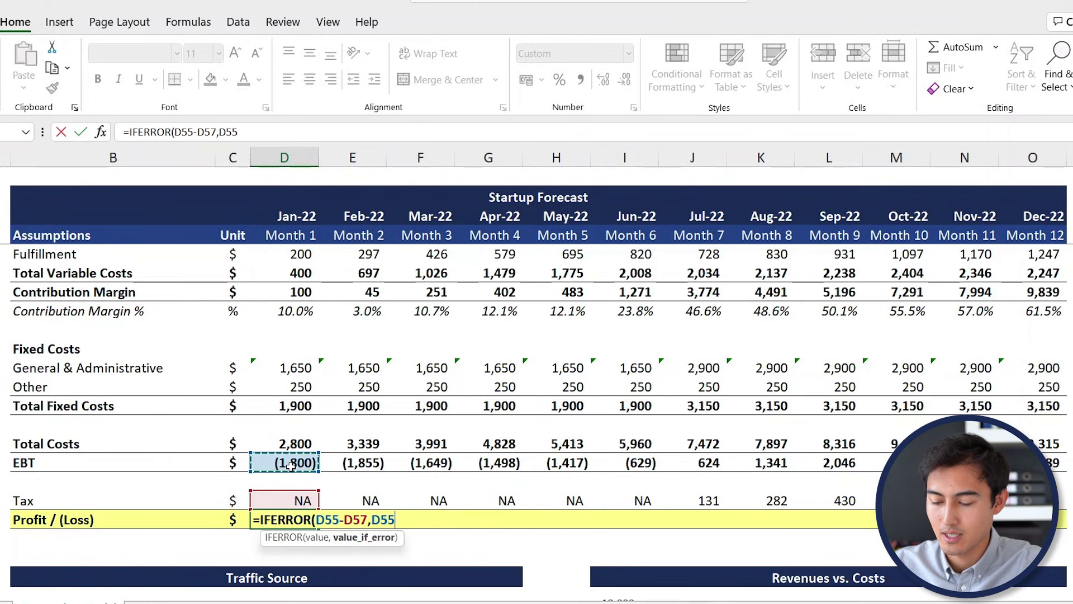
pyautogui.write(')')
pyautogui.press('Return')
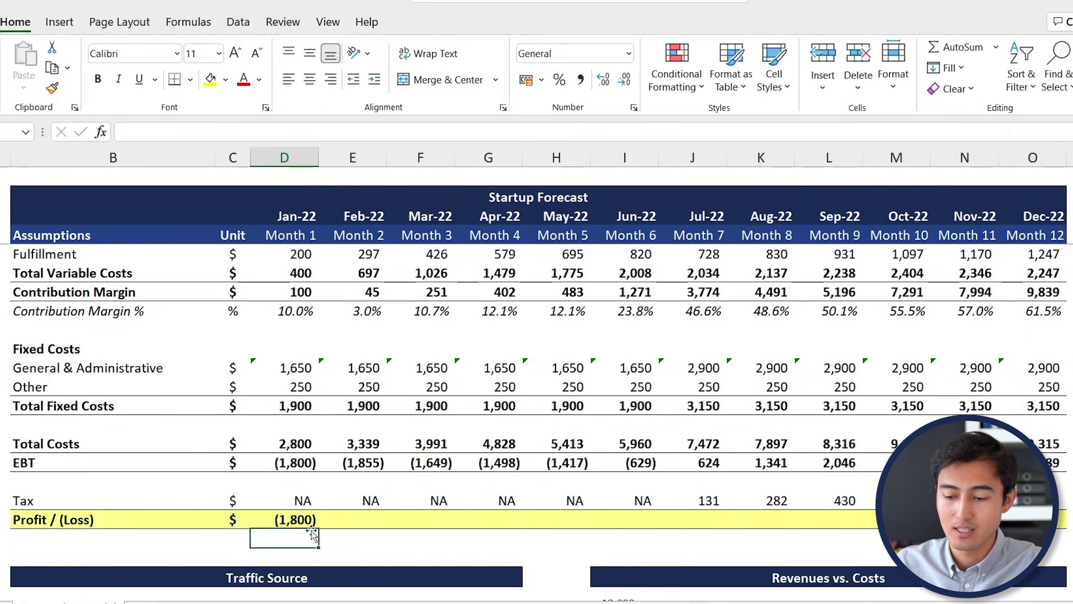
# Fill the January Profit / (Loss) formula across through Dec-22
pyautogui.click(280, 520)
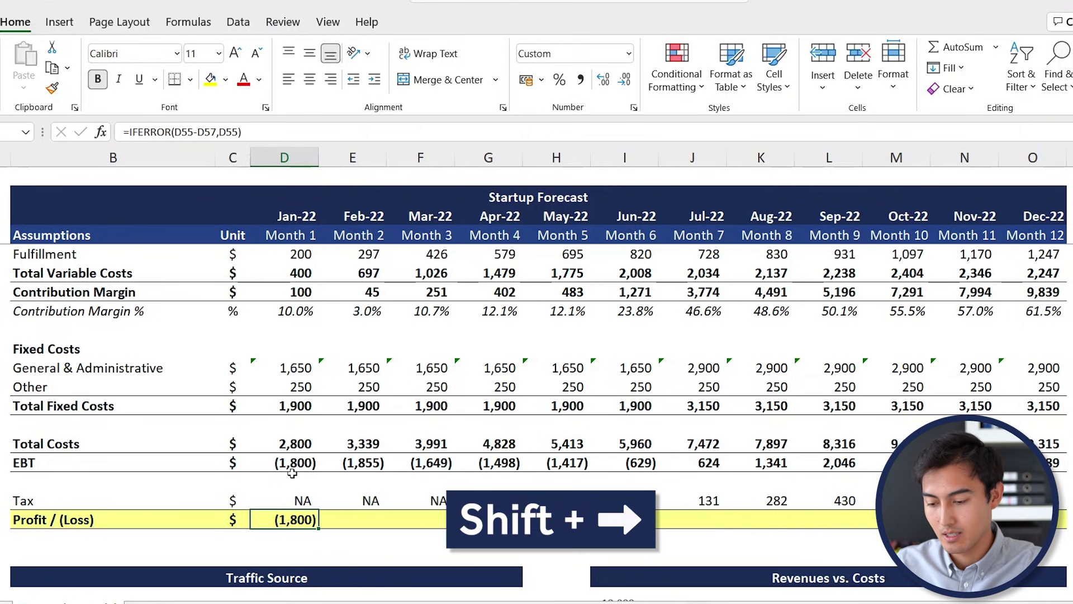
pyautogui.hotkey('shift', 'Right')
pyautogui.hotkey('shift', 'Right')
pyautogui.hotkey('shift', 'Right')
pyautogui.hotkey('shift', 'Right')
pyautogui.hotkey('shift', 'Right')
pyautogui.hotkey('shift', 'Right')
pyautogui.hotkey('shift', 'Right')
pyautogui.hotkey('shift', 'Right')
pyautogui.hotkey('shift', 'Right')
pyautogui.hotkey('shift', 'Right')
pyautogui.hotkey('shift', 'Right')
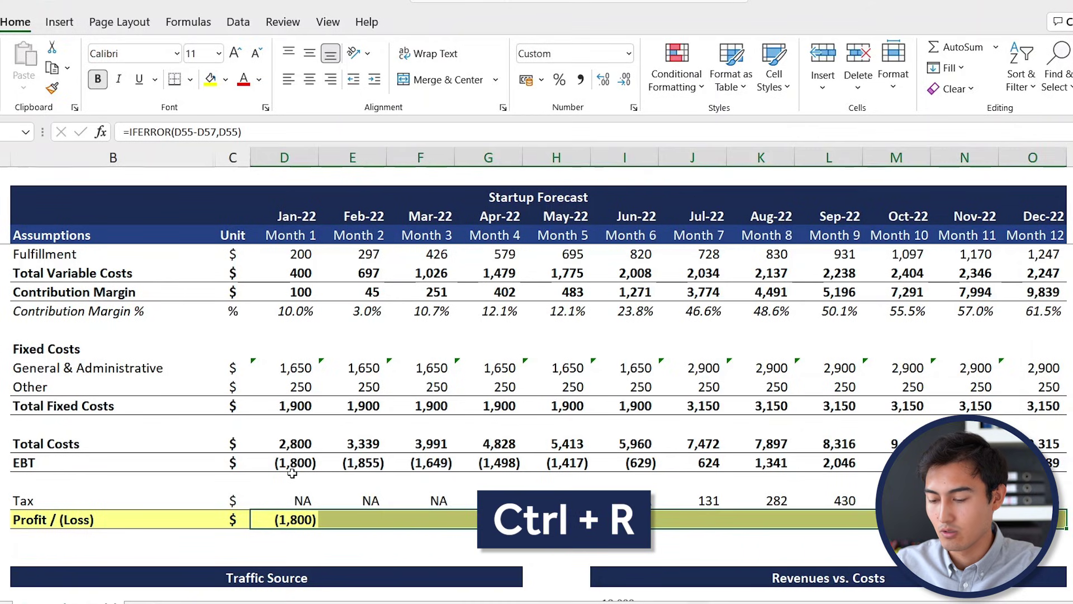
pyautogui.hotkey('ctrl', 'r')
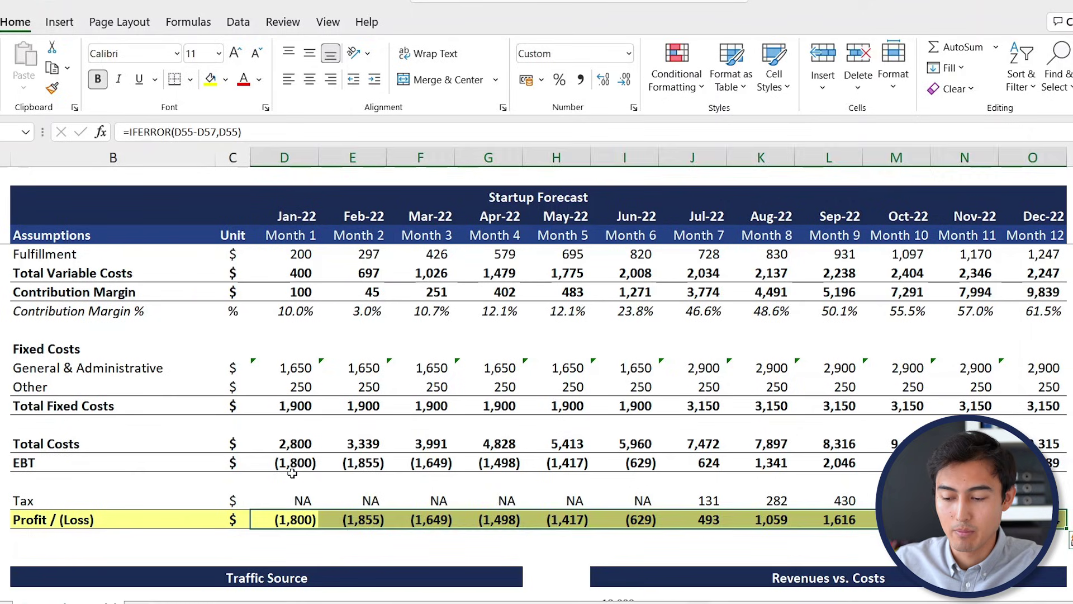
# Examine the Profit / (Loss) values for Jan-22 to Jun-22 and on through Dec-22
pyautogui.press('Up')
pyautogui.press('Down')
pyautogui.hotkey('shift', 'Right')
pyautogui.hotkey('shift', 'Right')
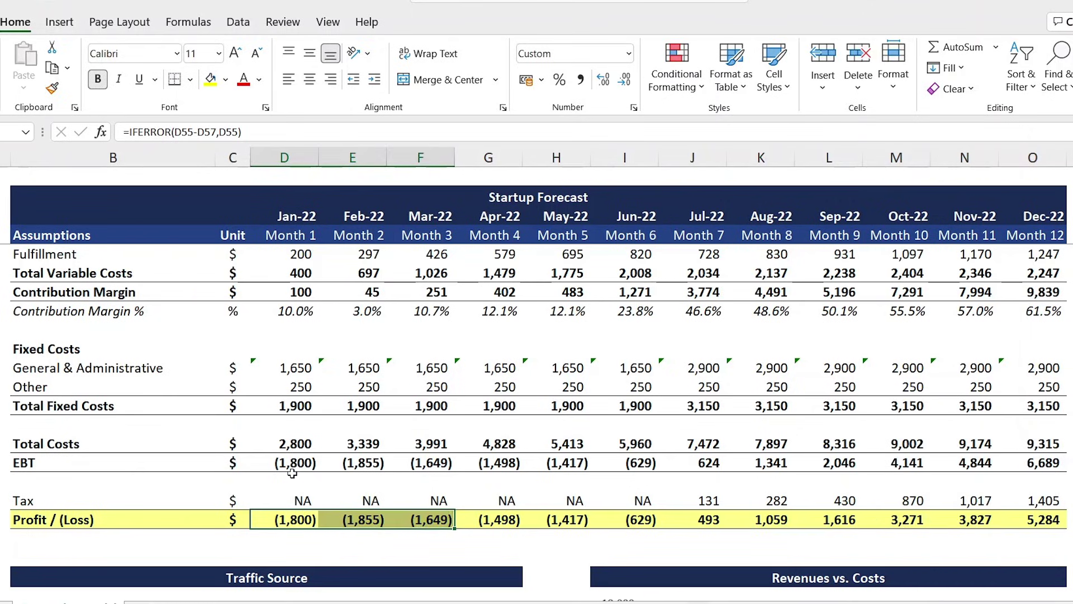
pyautogui.hotkey('shift', 'Right')
pyautogui.hotkey('shift', 'Right')
pyautogui.hotkey('shift', 'Right')
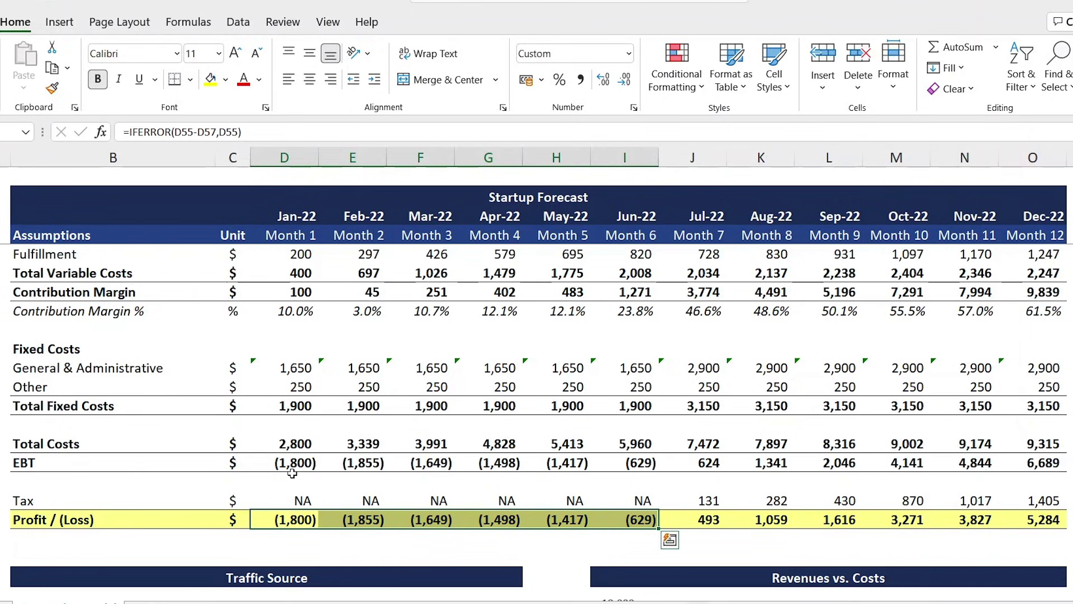
pyautogui.press('Right')
pyautogui.press('Right')
pyautogui.press('Right')
pyautogui.press('Right')
pyautogui.press('Right')
pyautogui.press('Right')
pyautogui.press('Right')
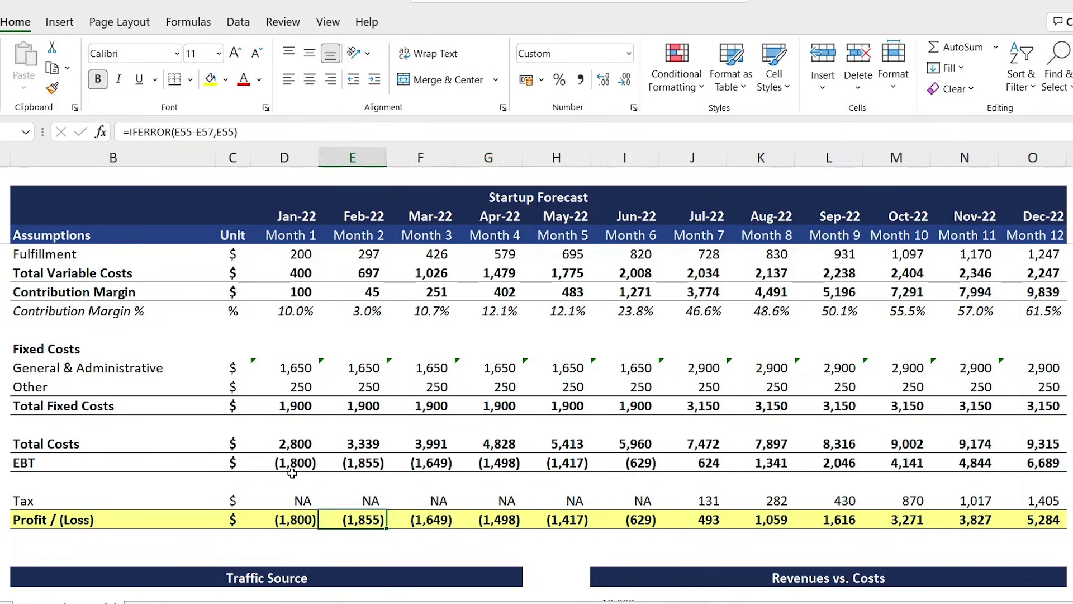
pyautogui.press('Right')
pyautogui.press('Right')
pyautogui.press('Right')
pyautogui.press('Right')
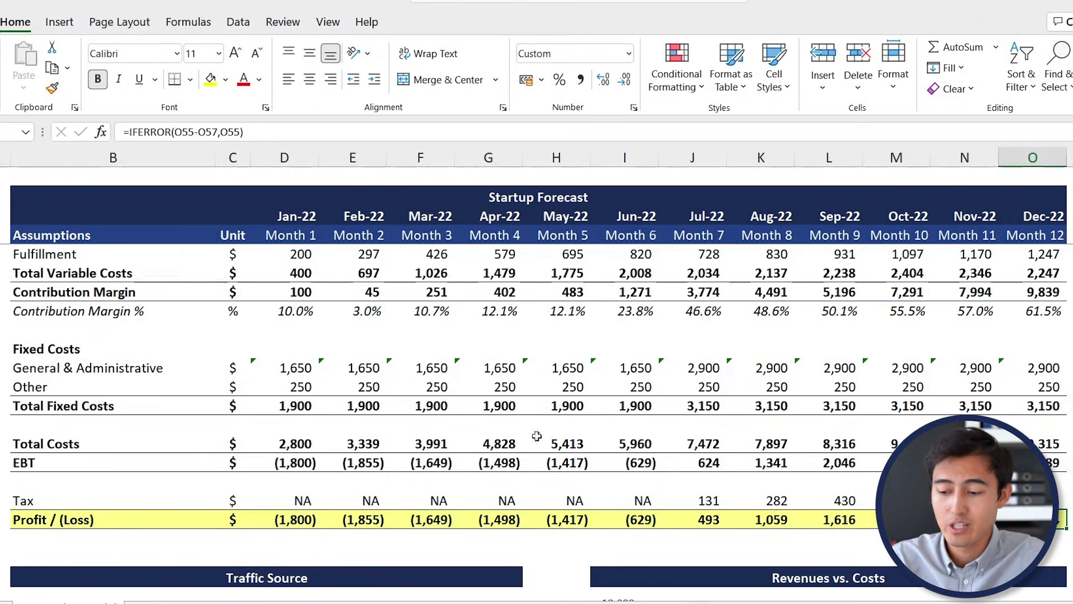
# Examine the Traffic Source and Revenues vs. Costs charts below the income statement
pyautogui.scroll(-4, 419, 391)
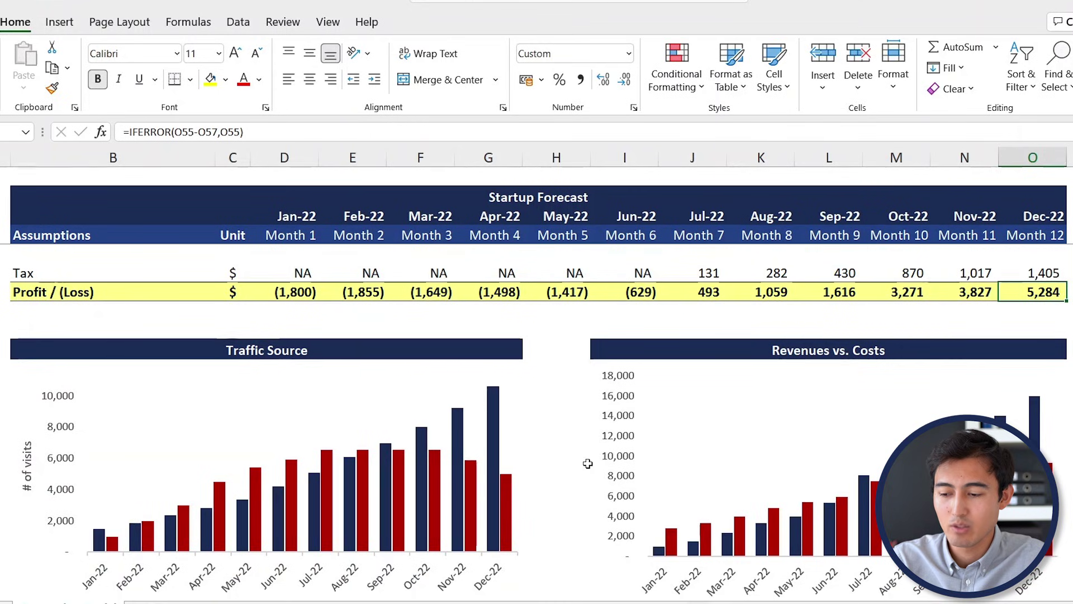
pyautogui.scroll(-1, 587, 464)
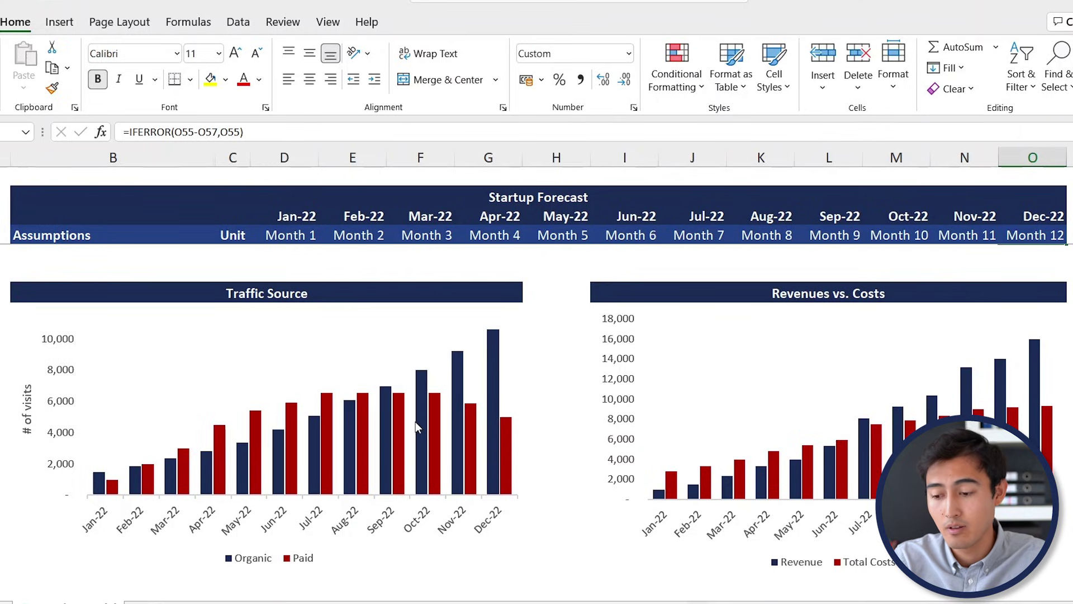
pyautogui.moveTo(416, 421)
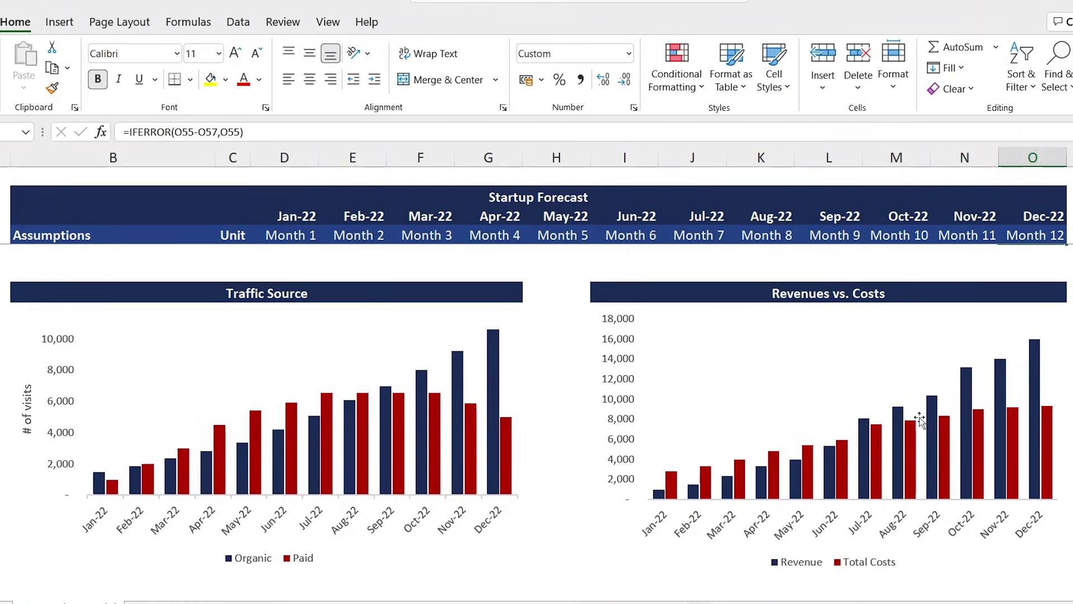
pyautogui.moveTo(984, 434)
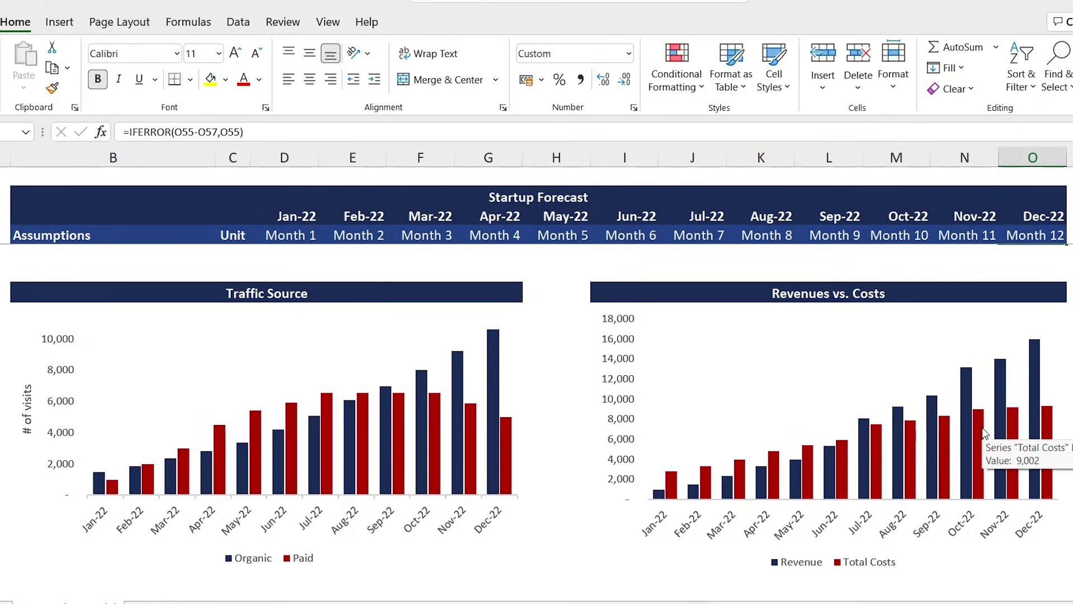